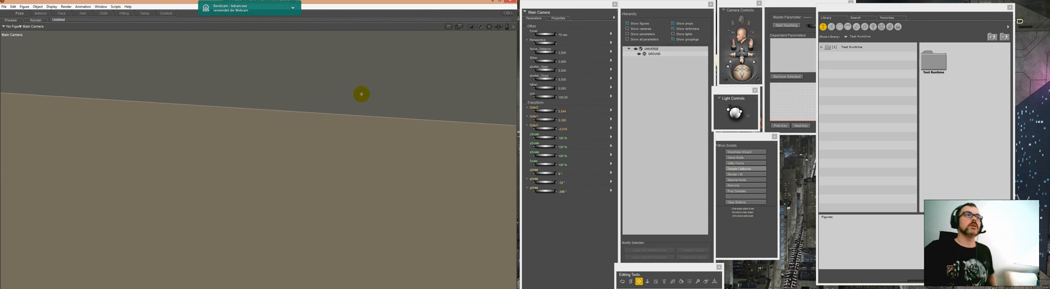
Step: Hide the ground and load the Dolly camera sample set from the Test Runtime camera library
click(635, 54)
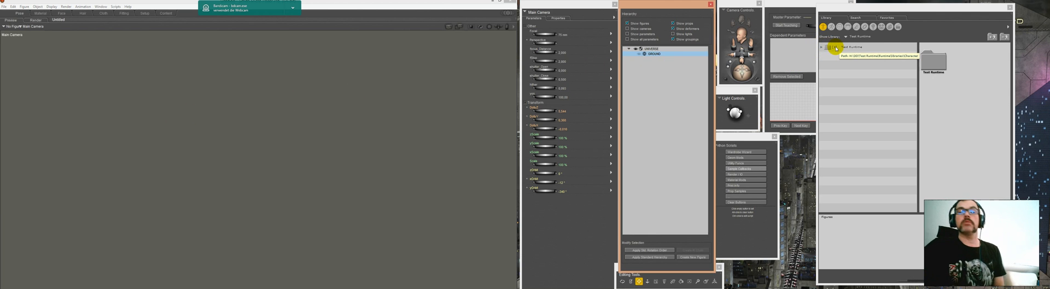
click(882, 28)
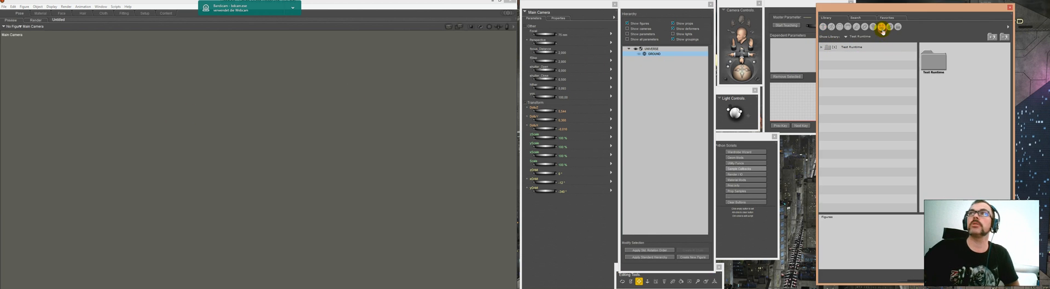
click(853, 46)
click(850, 57)
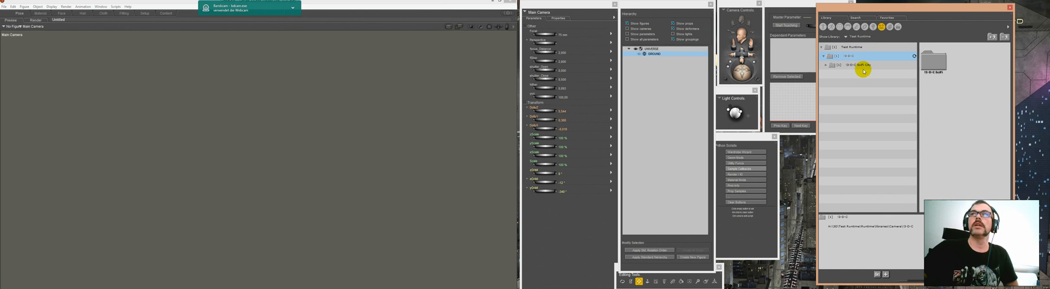
click(862, 67)
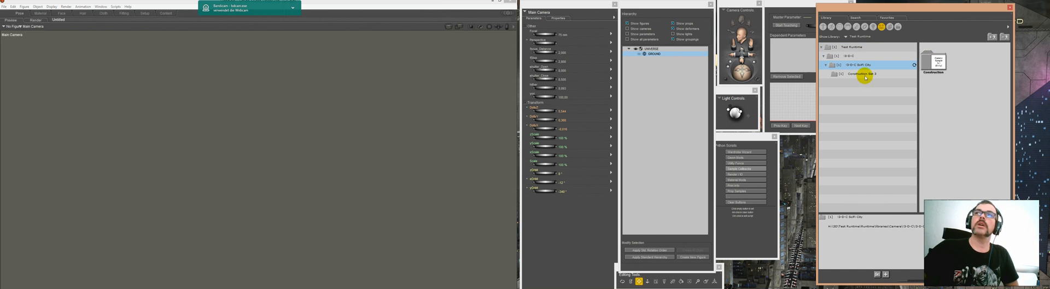
click(864, 74)
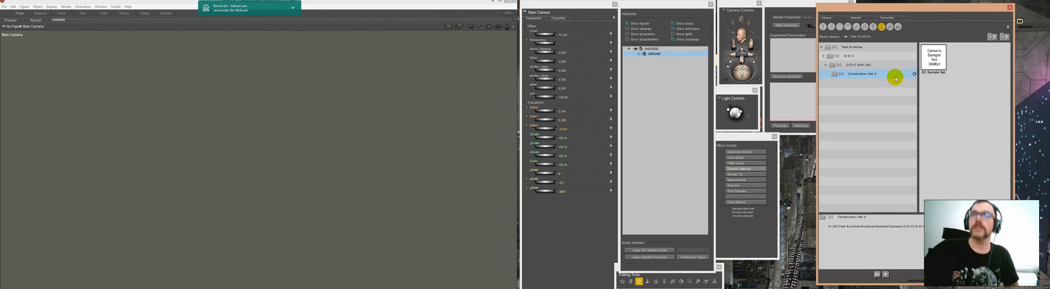
double_click(932, 63)
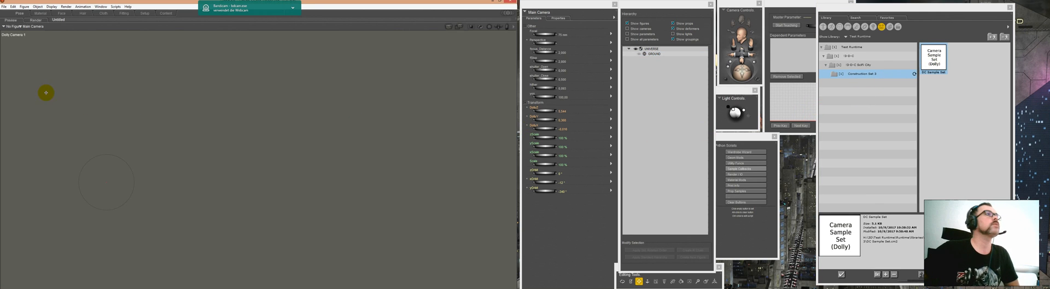
Step: Select Dolly Camera 1 as the active item so its parameters are shown
click(533, 12)
mouse_move(539, 23)
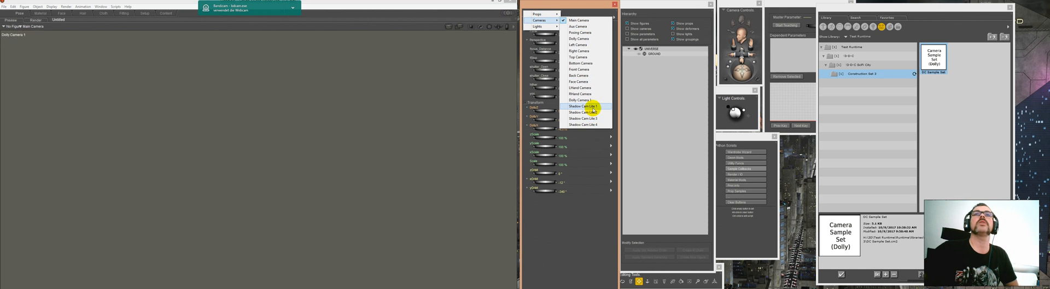
click(593, 101)
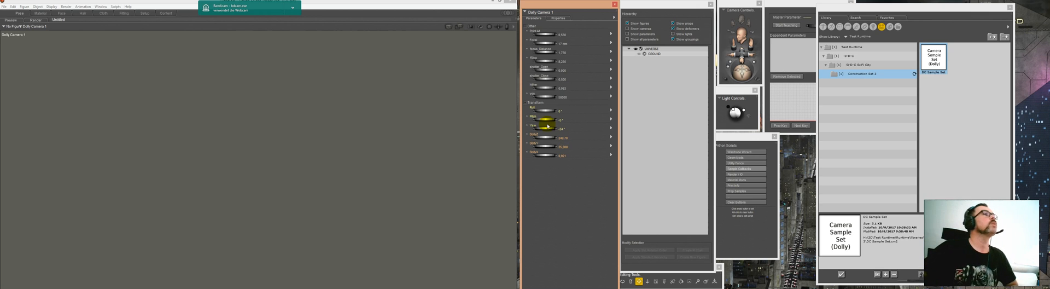
Step: Examine the interface settings in the general preferences, including the display units, and leave the dialog
click(13, 6)
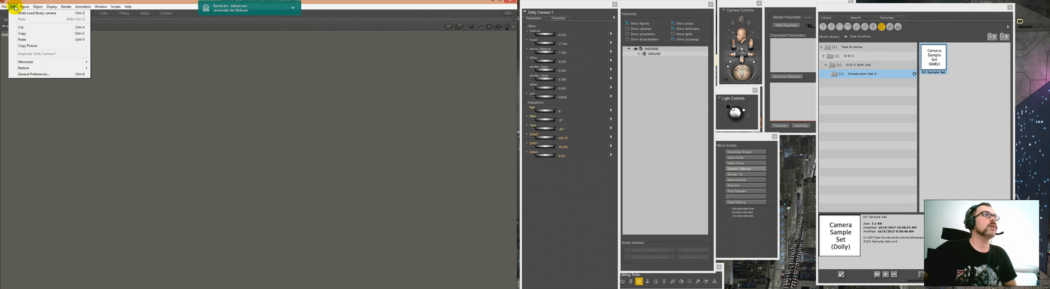
click(33, 75)
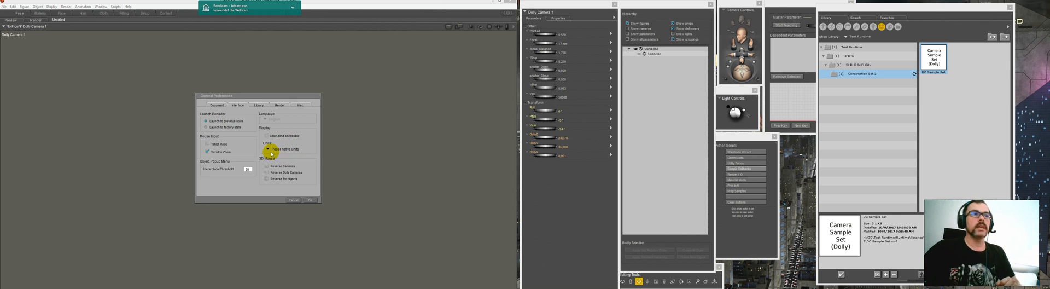
click(291, 199)
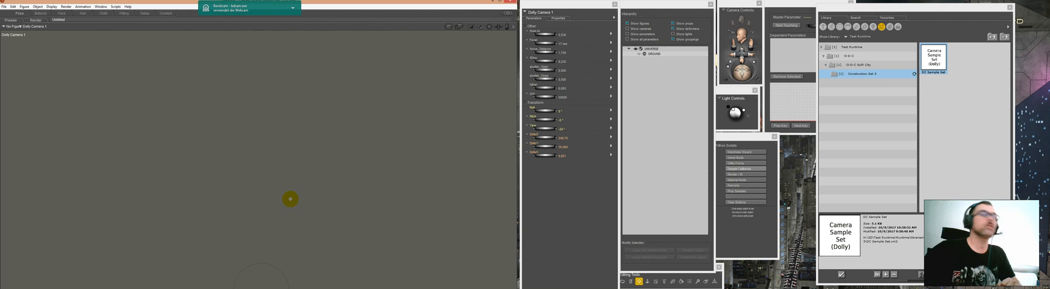
Step: Load the Holder/Grouping Tool figure from the Commons folder of the Test Runtime figure library
click(823, 27)
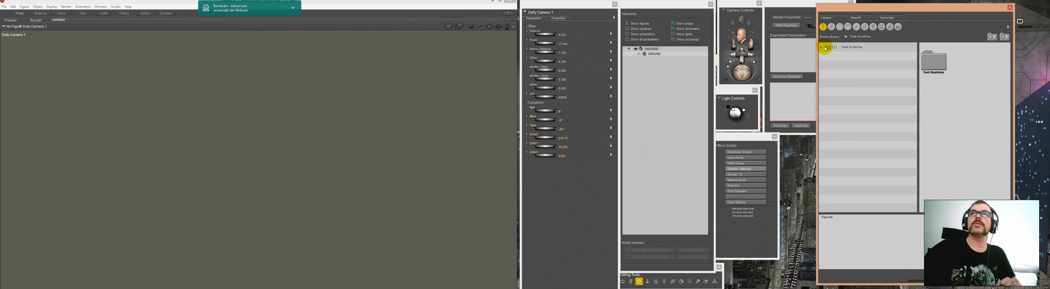
click(826, 48)
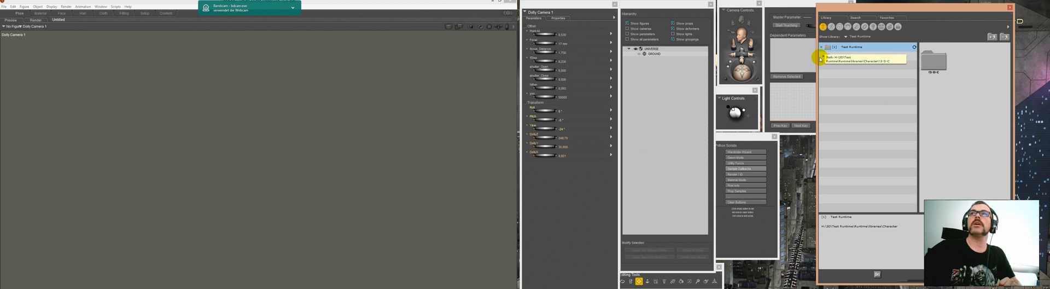
click(827, 56)
click(858, 65)
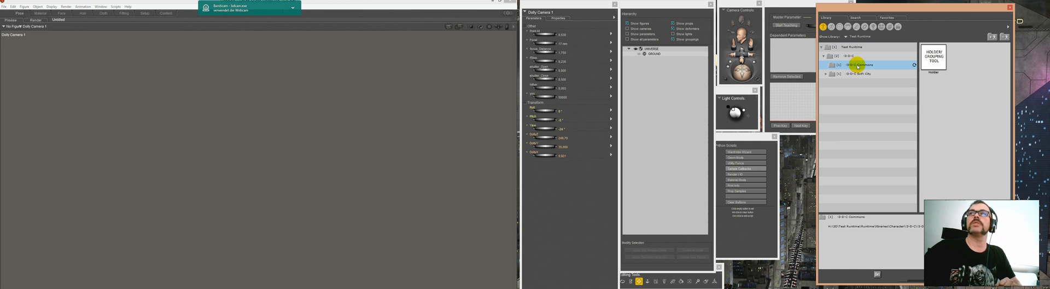
click(934, 67)
double_click(934, 67)
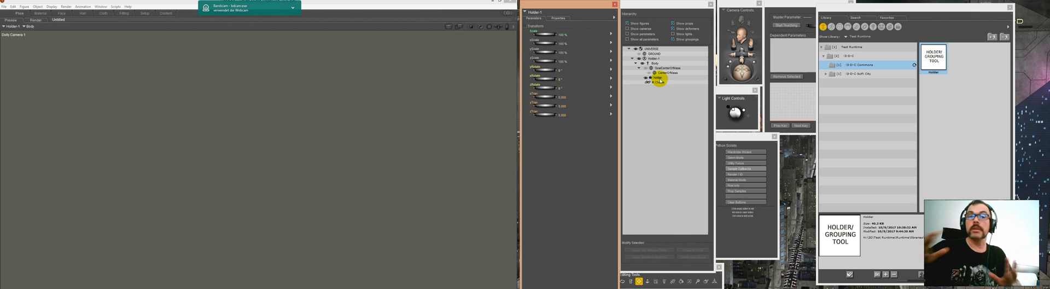
Step: Load the Plane1 - Complete city block from the Plane 1 Default folder of the construction set
click(856, 74)
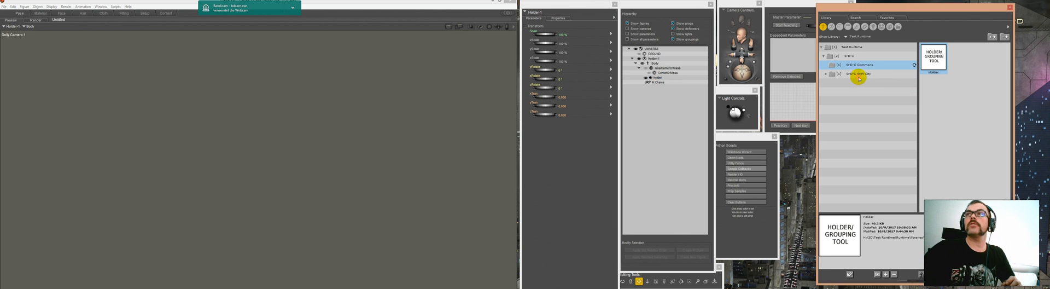
click(826, 75)
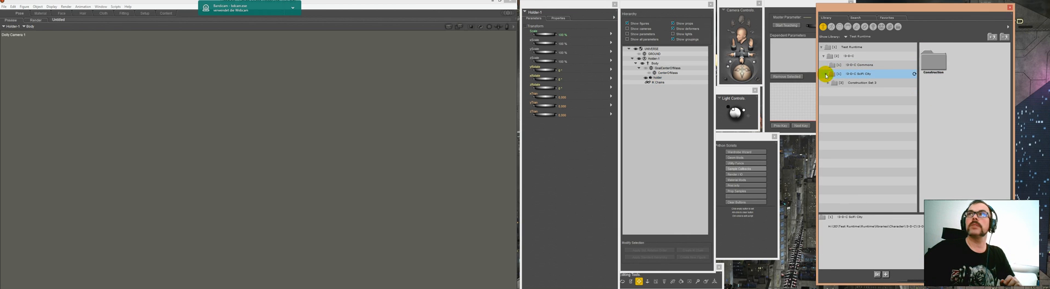
click(827, 84)
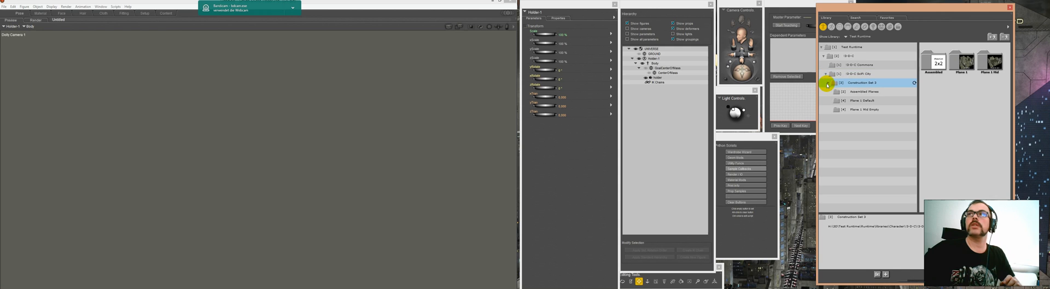
click(846, 102)
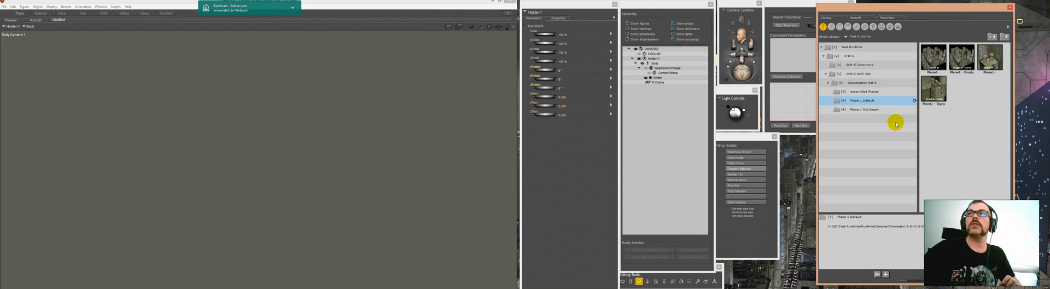
click(931, 55)
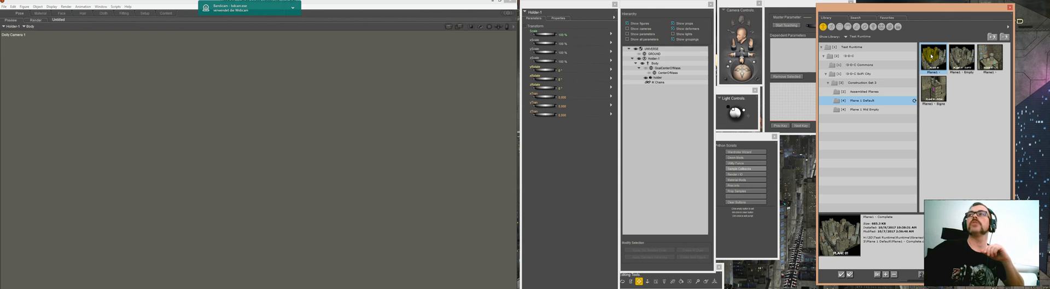
double_click(932, 55)
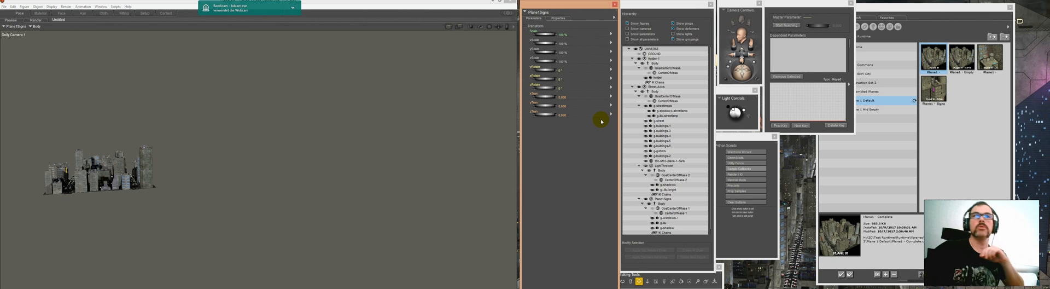
Step: Collapse the city block's body in the hierarchy and parent the block to the holder's body
click(635, 91)
click(655, 91)
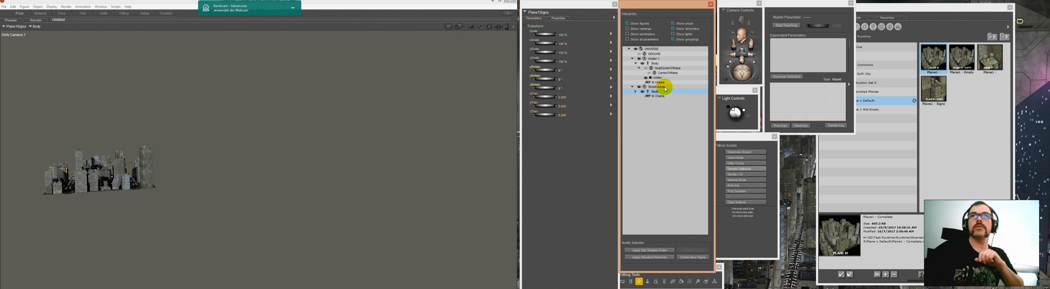
click(669, 63)
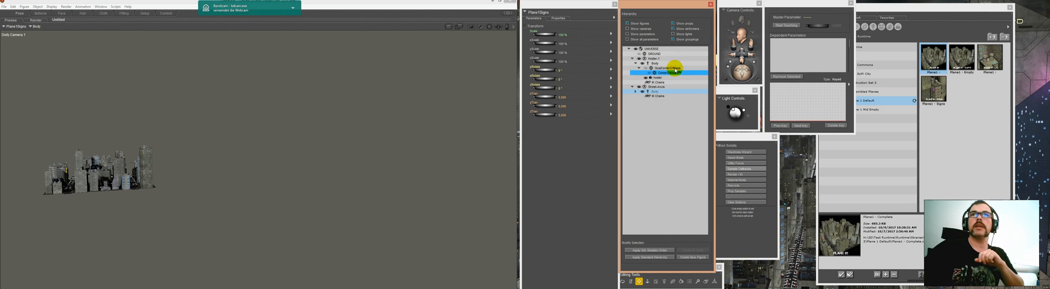
drag(662, 66, 662, 65)
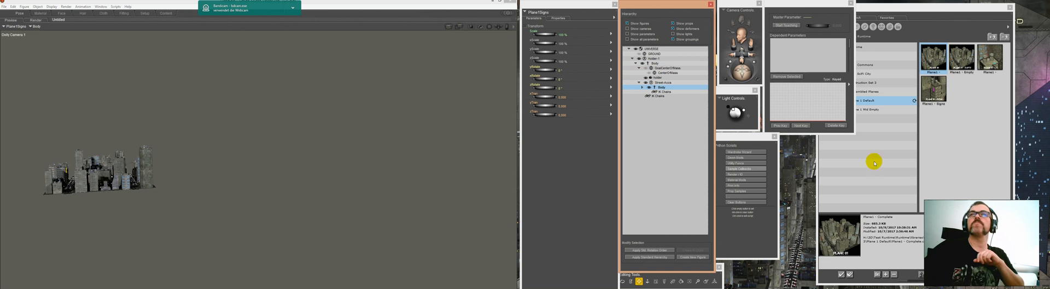
Step: Load a second Plane1 - Complete city block and set its body's x translation to 60
click(933, 58)
double_click(933, 60)
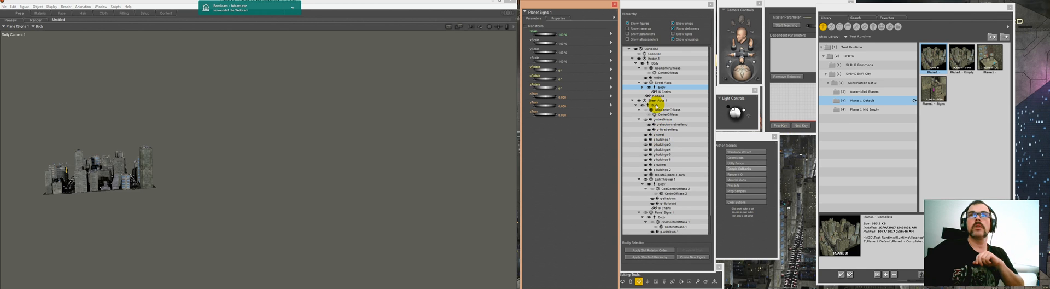
click(656, 105)
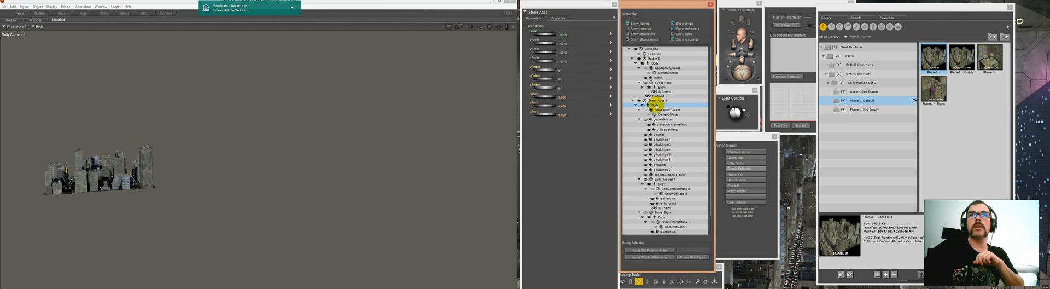
click(563, 97)
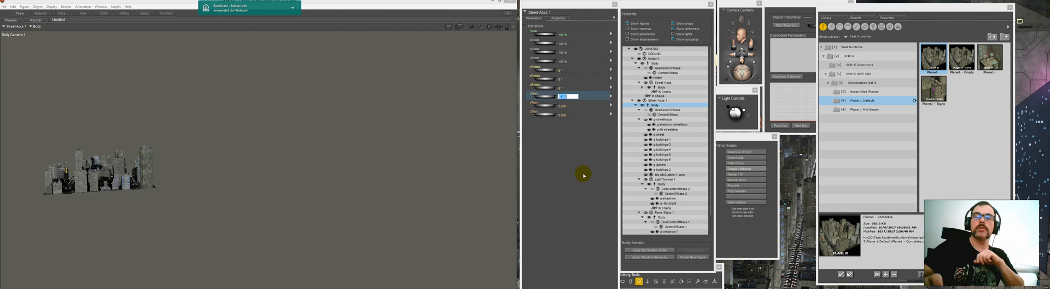
text(6)
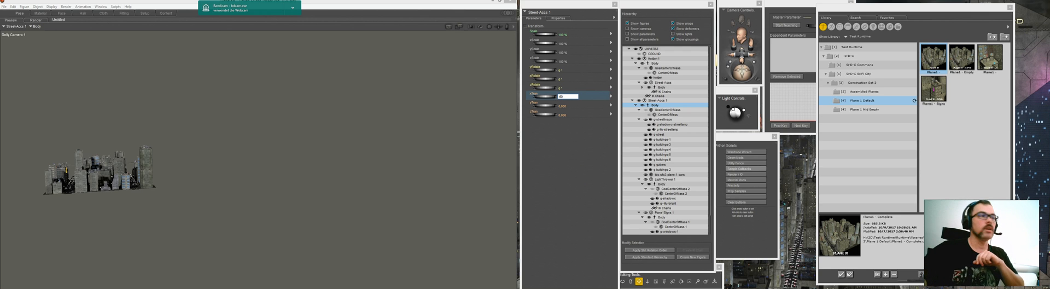
text(0)
key(Return)
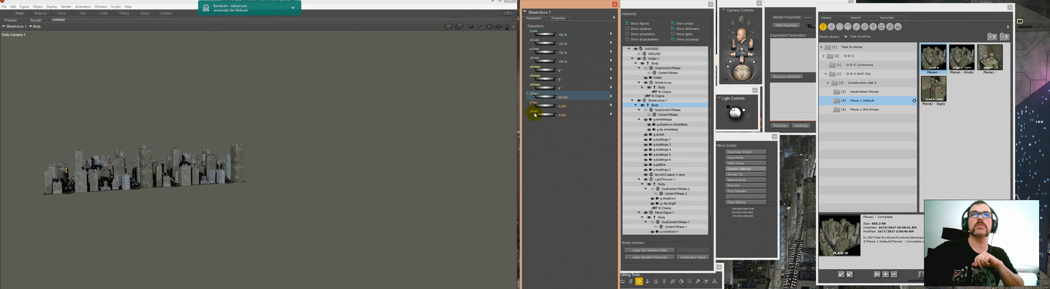
Step: Set the second city block's y rotation to 90 degrees
click(566, 70)
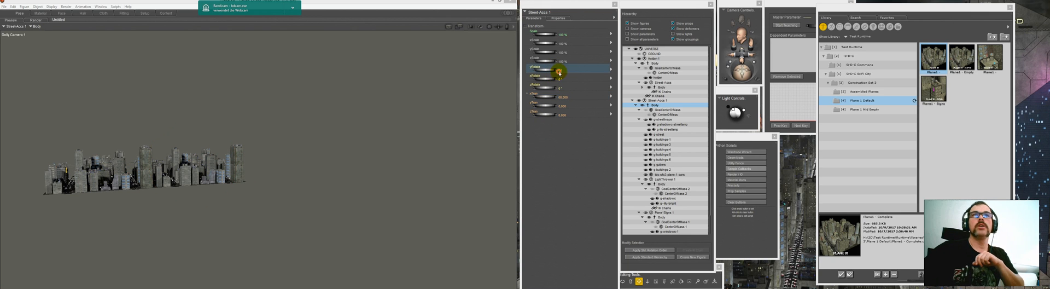
text(90)
click(590, 108)
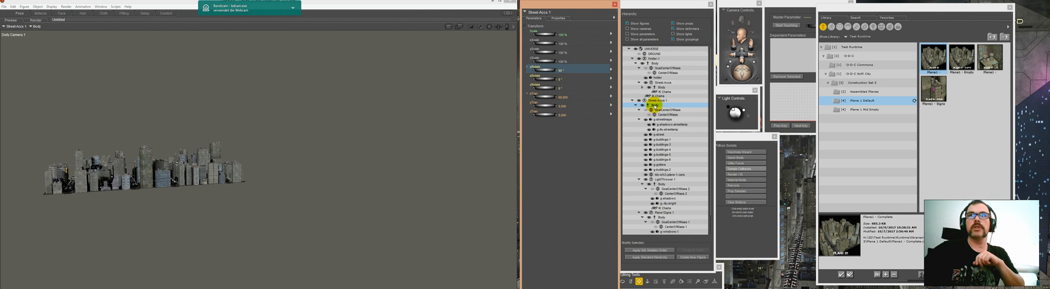
Step: Parent the second city block to the holder's body, collapse both blocks in the hierarchy, and select the holder's body
drag(654, 105, 678, 66)
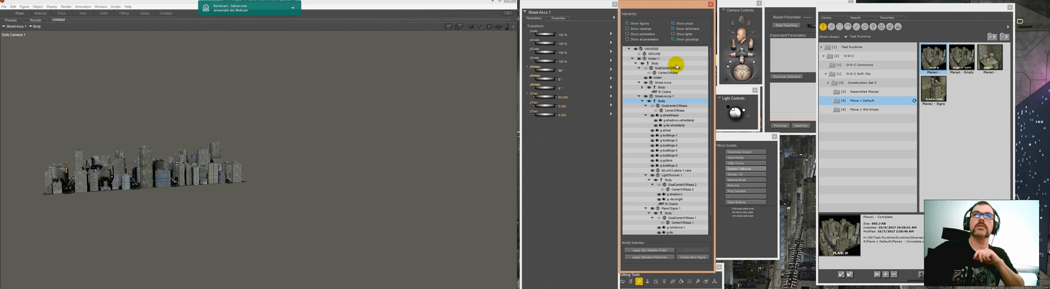
click(639, 96)
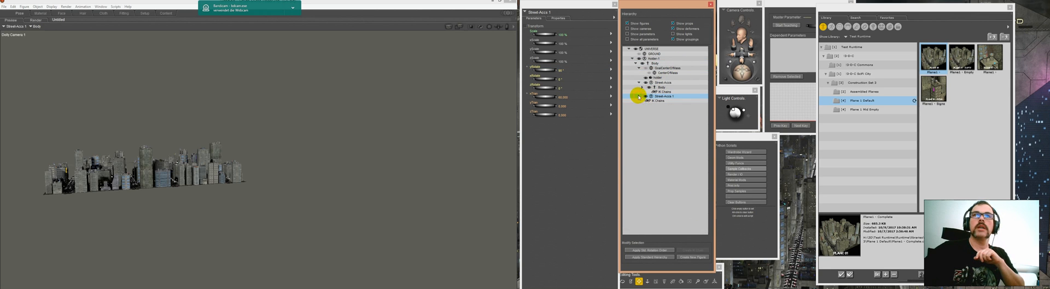
click(639, 83)
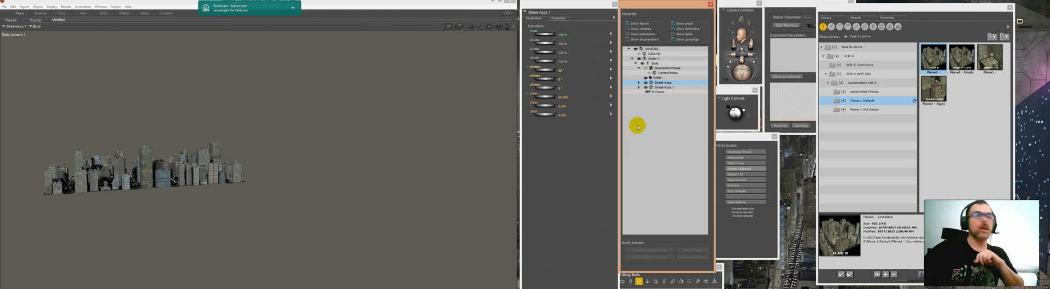
click(654, 64)
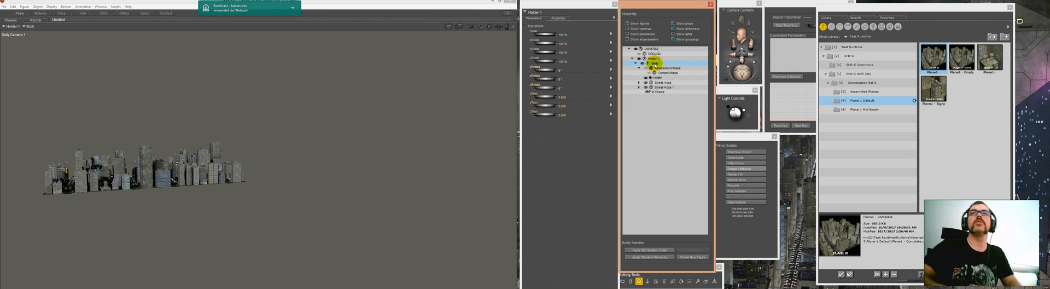
Step: Replace the holder and its city blocks with Plane Set 4 x 4 from Assembled Planes, collapsing the set's body in the hierarchy
key(Delete)
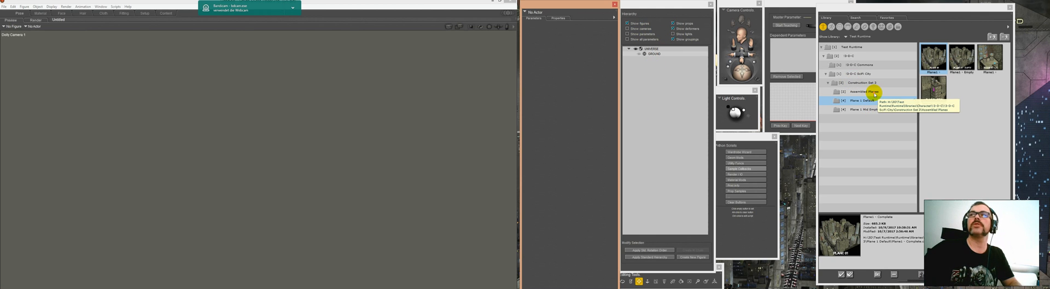
click(875, 92)
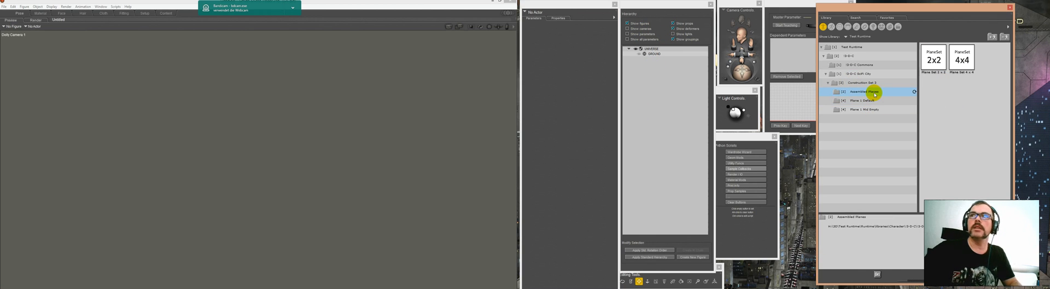
click(969, 62)
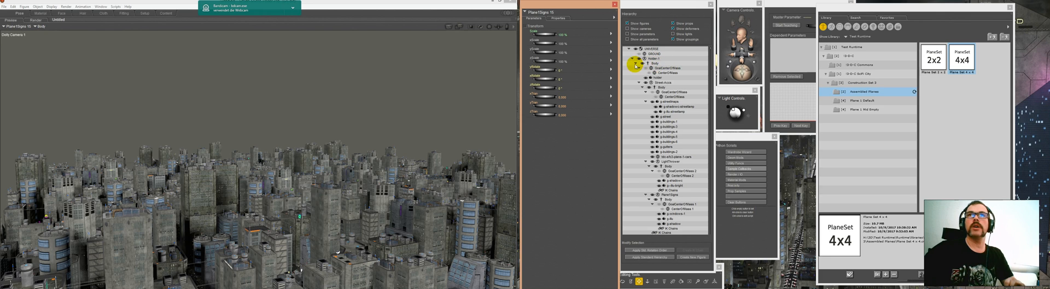
click(635, 64)
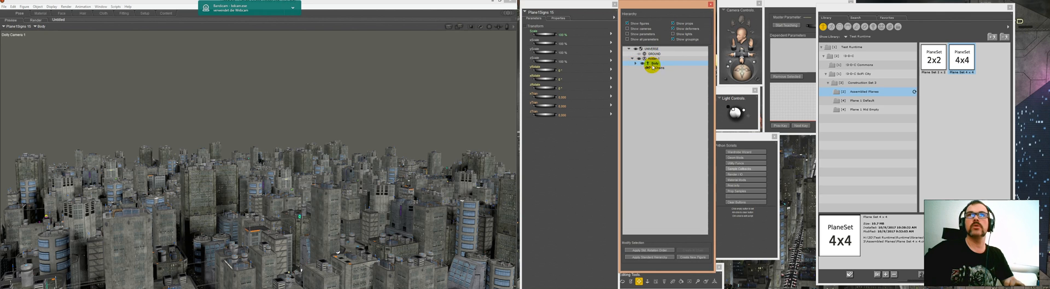
click(636, 64)
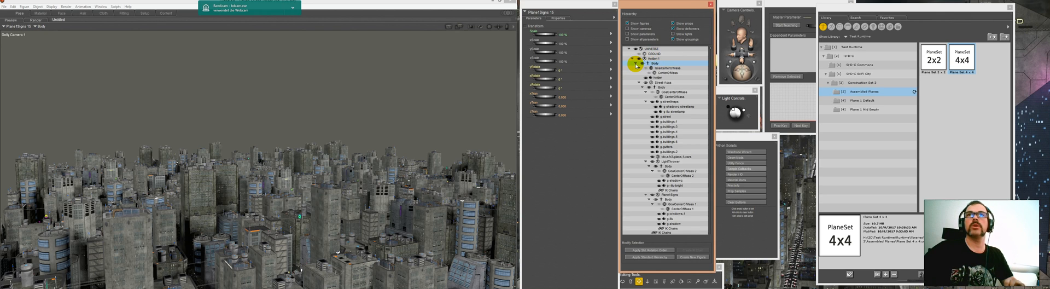
click(635, 64)
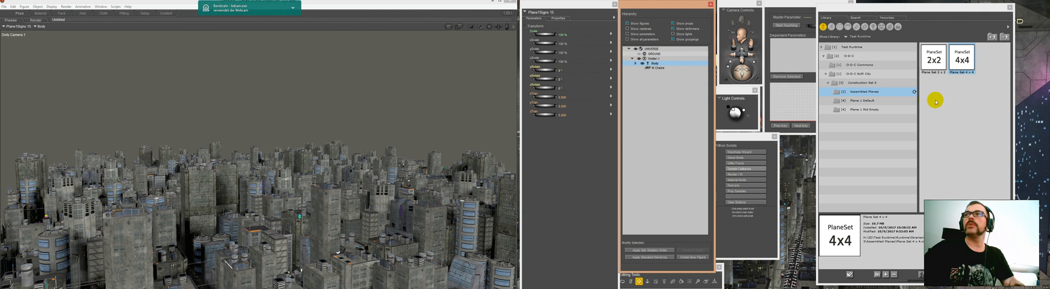
Step: Load a second Plane Set 4 x 4, collapse its body, and set that body's z translation to -240
double_click(954, 61)
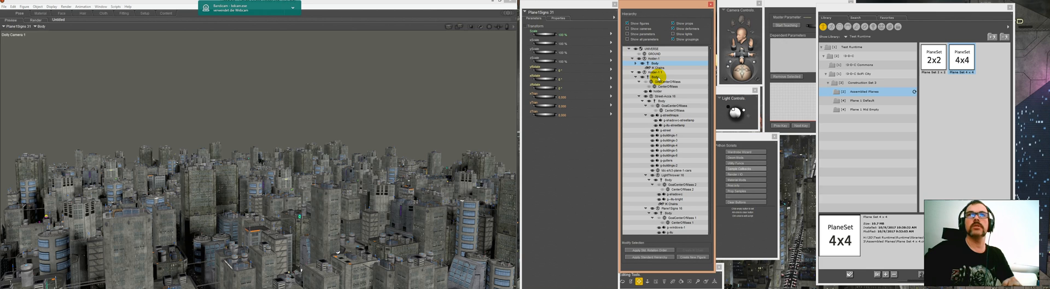
click(654, 77)
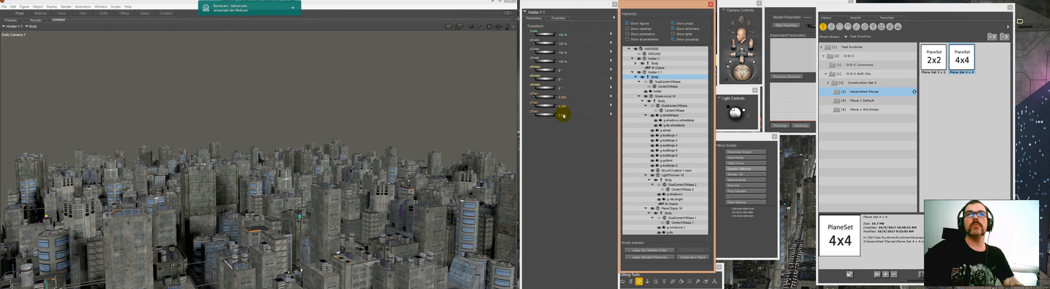
click(636, 77)
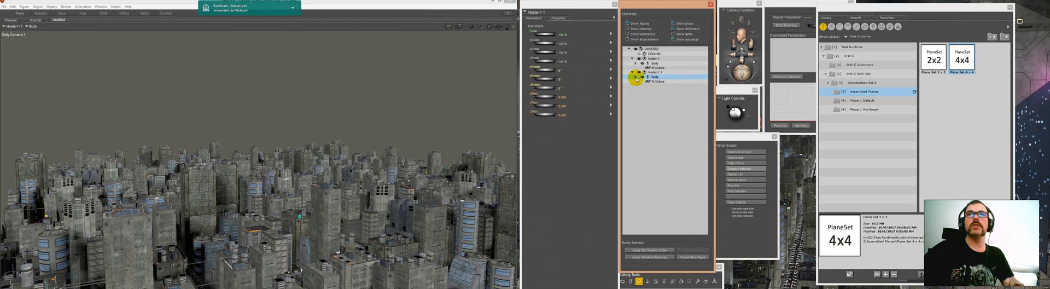
click(563, 115)
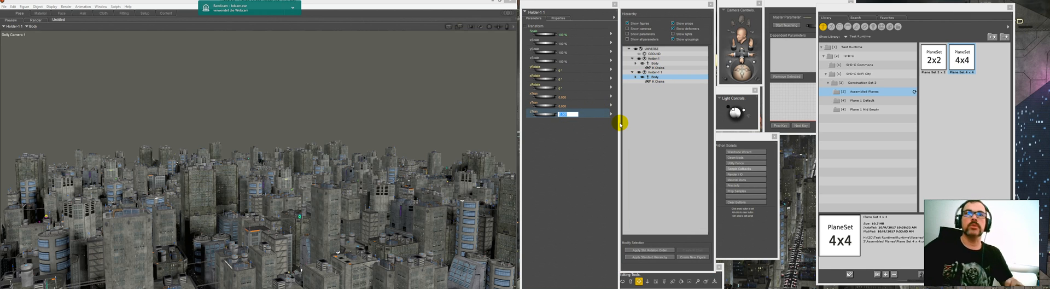
text(-240)
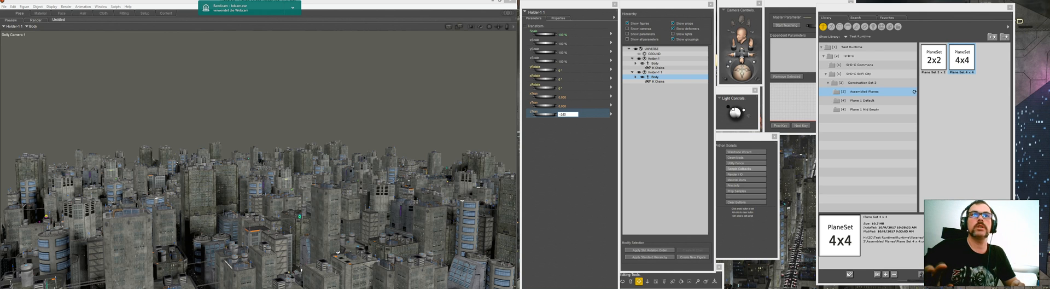
click(621, 123)
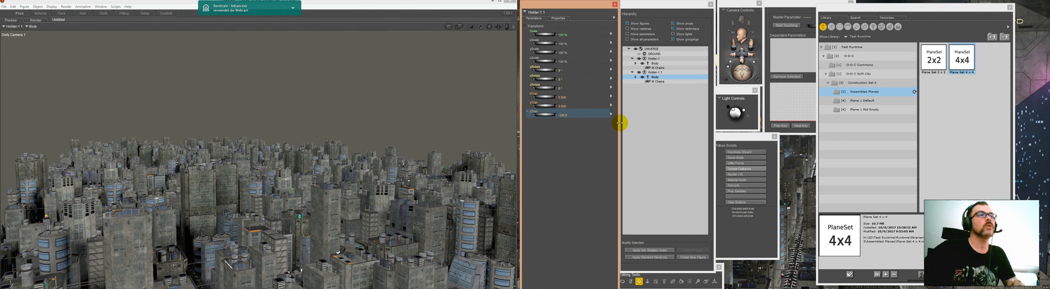
Step: Switch the view to the Top camera and set that camera's scale to 120000 %
click(727, 12)
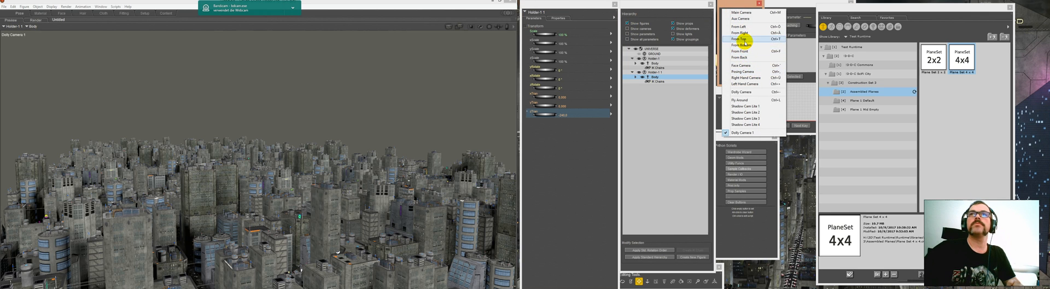
click(744, 40)
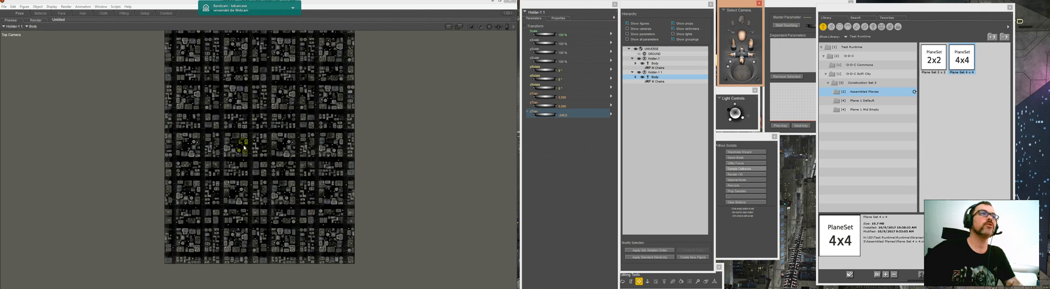
click(529, 12)
mouse_move(544, 34)
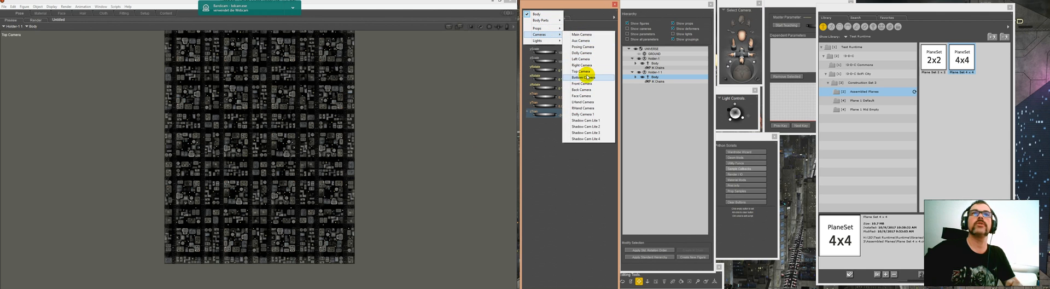
click(585, 71)
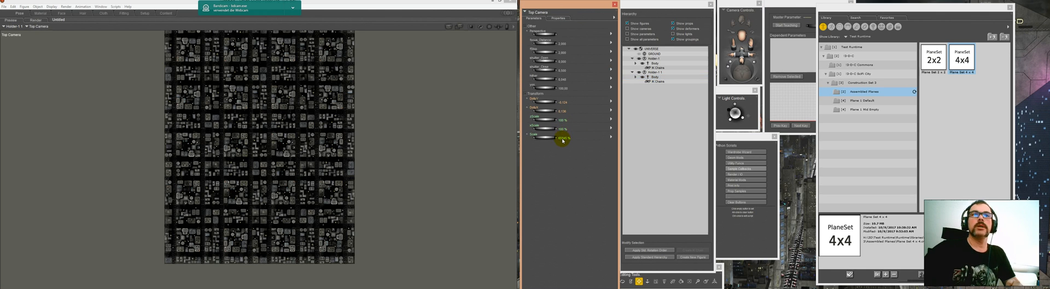
click(562, 138)
text(12000)
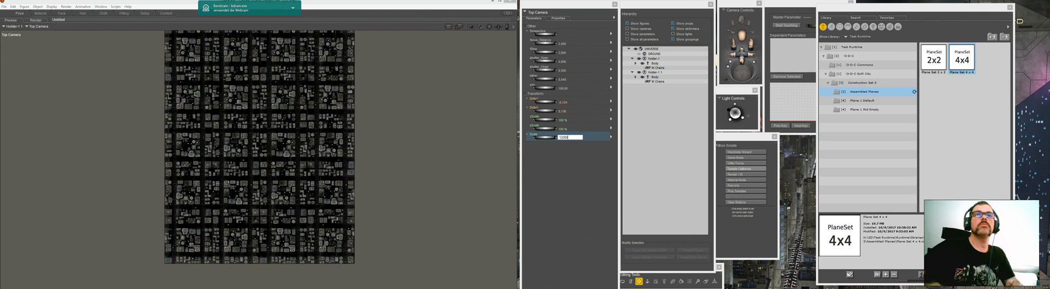
text(0)
key(Return)
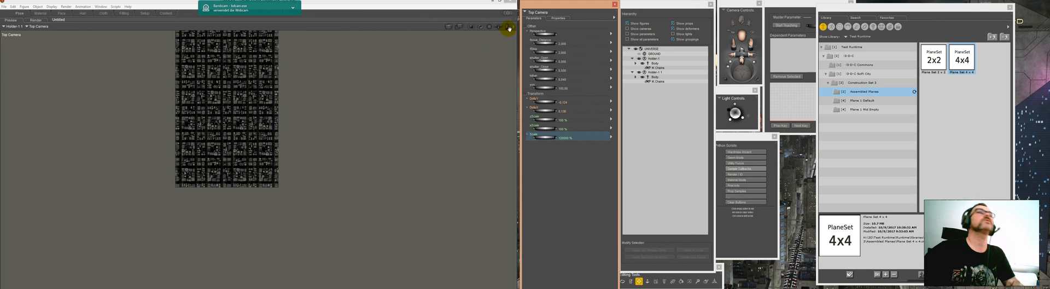
drag(506, 27, 509, 102)
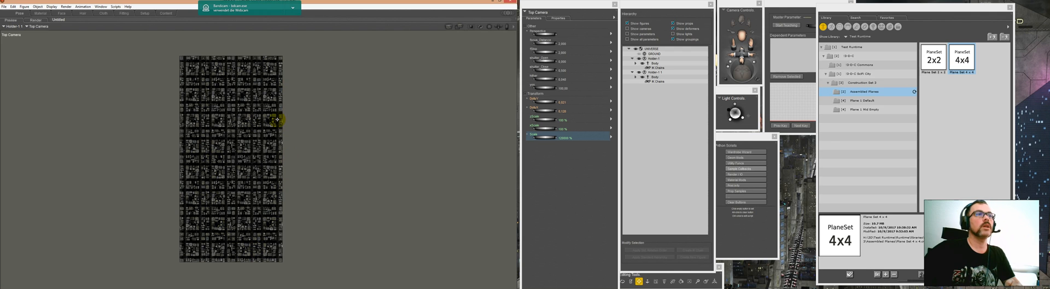
Step: Expand the second holder's body and collapse every city block figure beneath it in the hierarchy
click(635, 77)
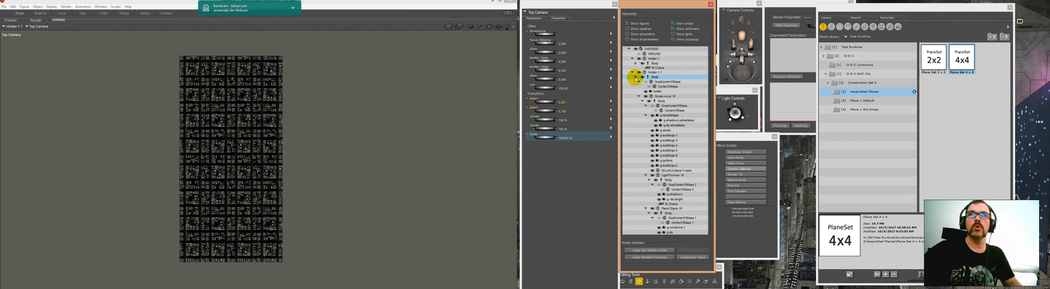
click(639, 96)
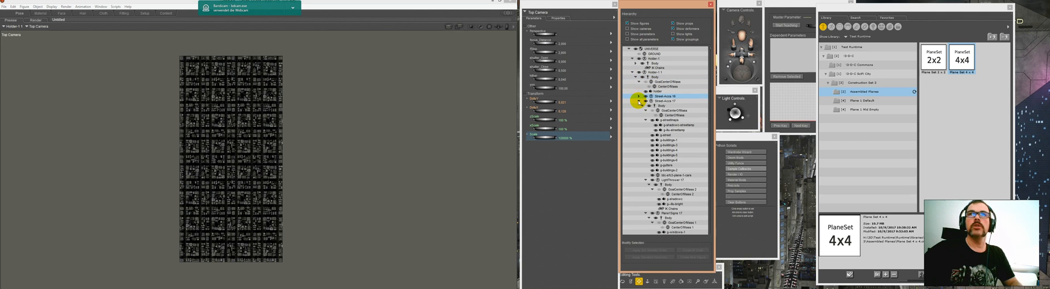
click(638, 100)
click(639, 106)
click(638, 111)
click(639, 115)
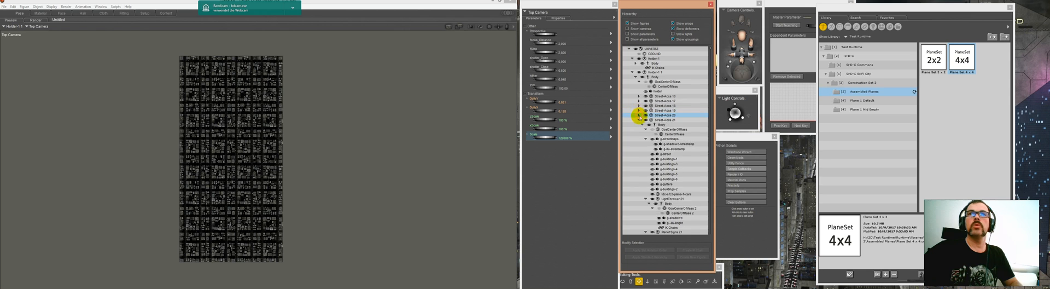
click(638, 120)
click(638, 125)
click(638, 129)
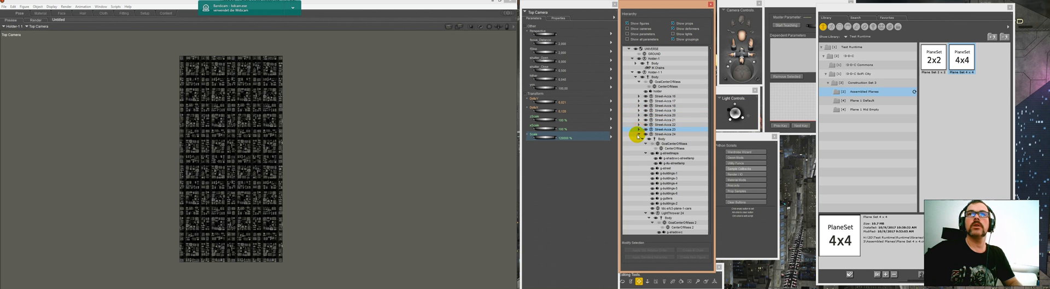
click(638, 134)
click(638, 138)
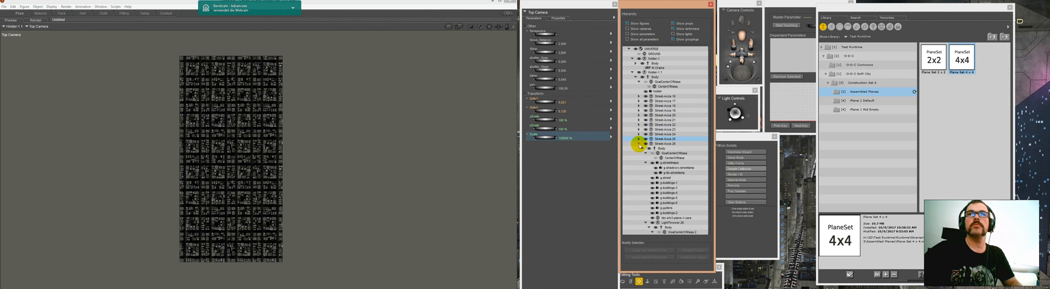
click(638, 144)
click(638, 148)
click(638, 154)
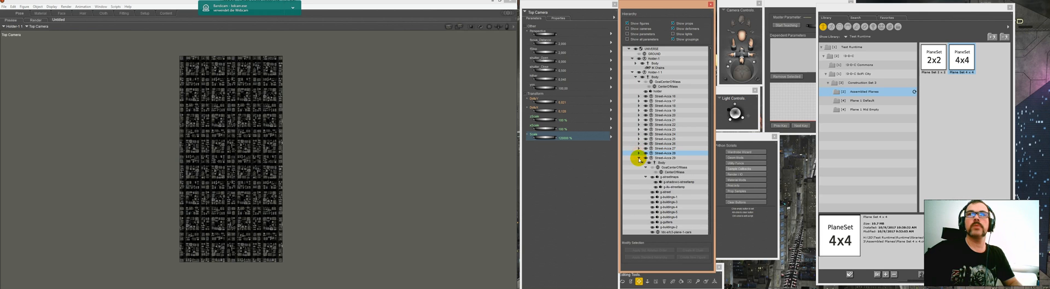
click(638, 157)
click(638, 162)
click(638, 167)
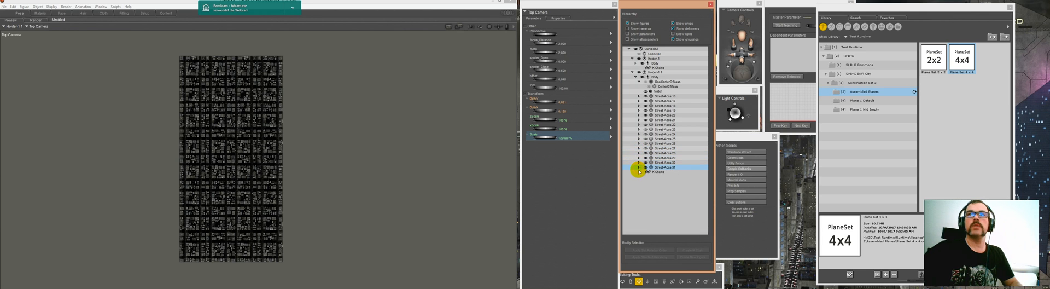
Step: Parent all the second holder's city blocks to the first holder's body and delete the emptied second holder
shift+click(670, 96)
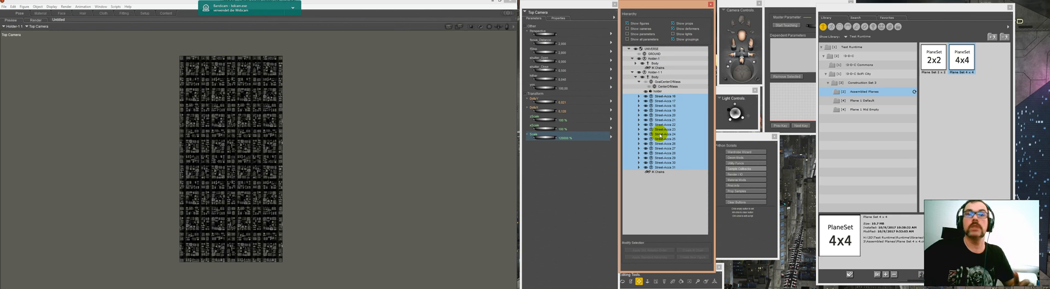
drag(663, 132, 657, 62)
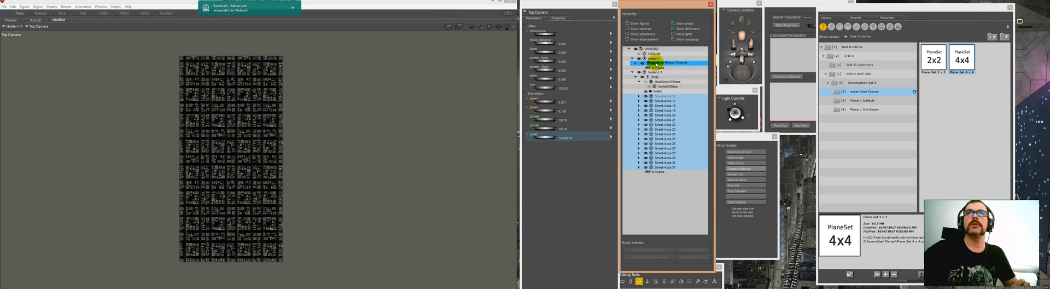
drag(656, 62, 655, 63)
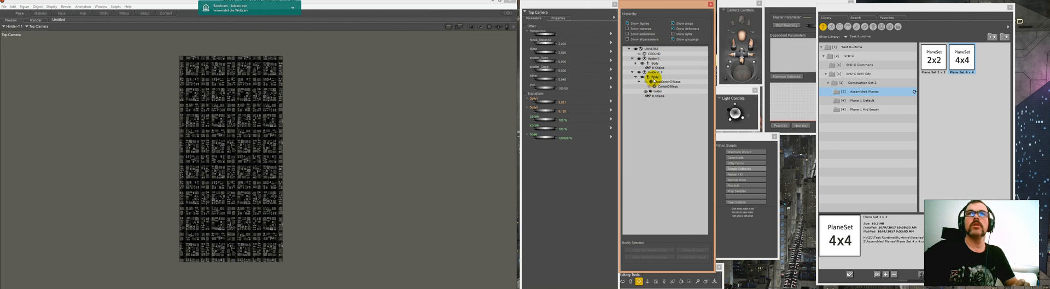
click(654, 77)
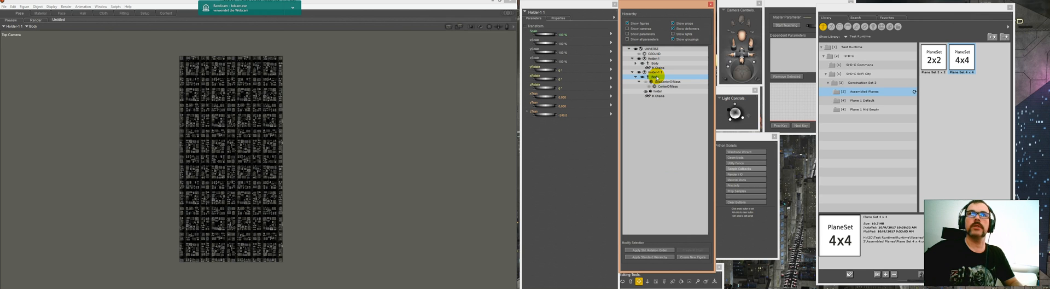
key(Delete)
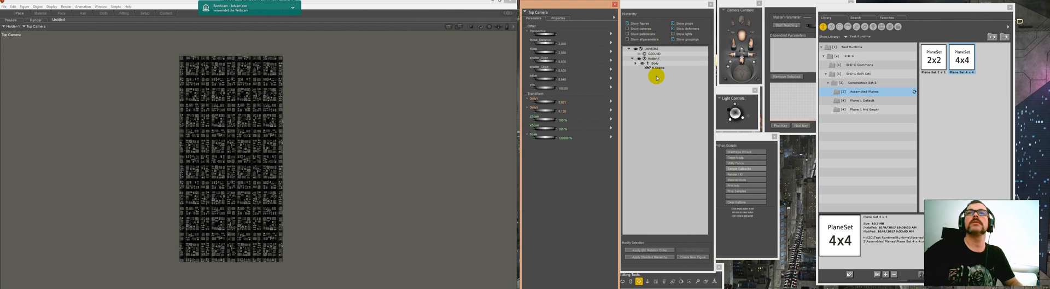
Step: Save the combined holder, as a whole group, to the Assembled Planes library folder as a new set named 4 x 8
click(652, 64)
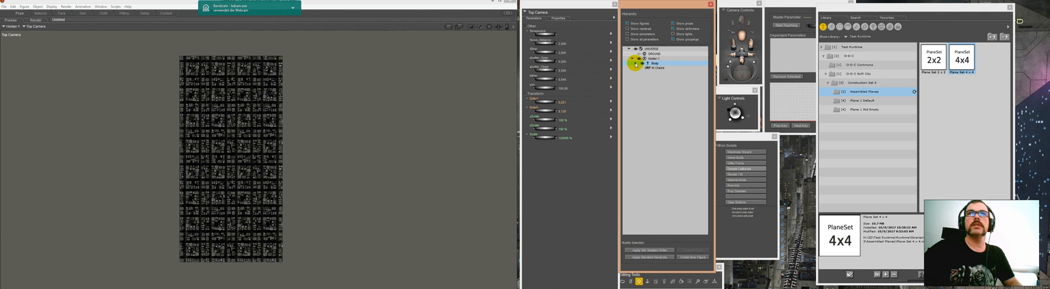
click(636, 64)
click(656, 78)
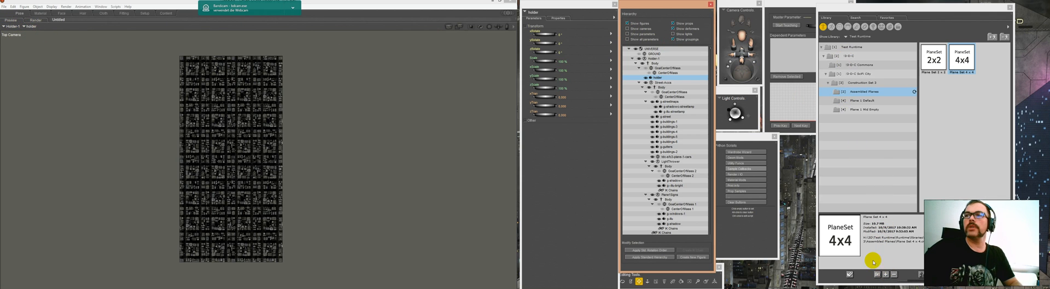
click(886, 274)
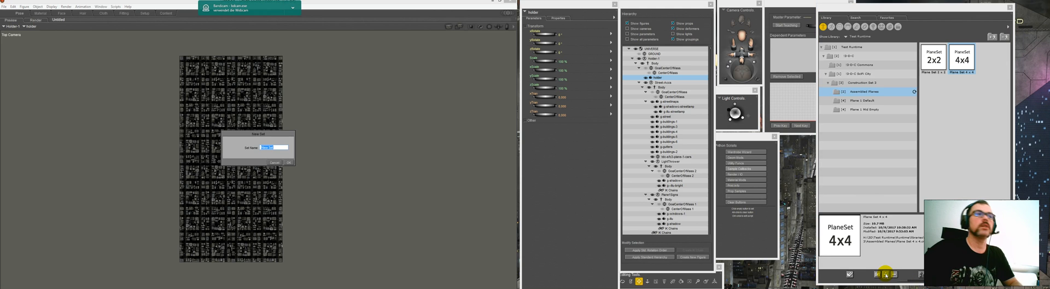
text(4)
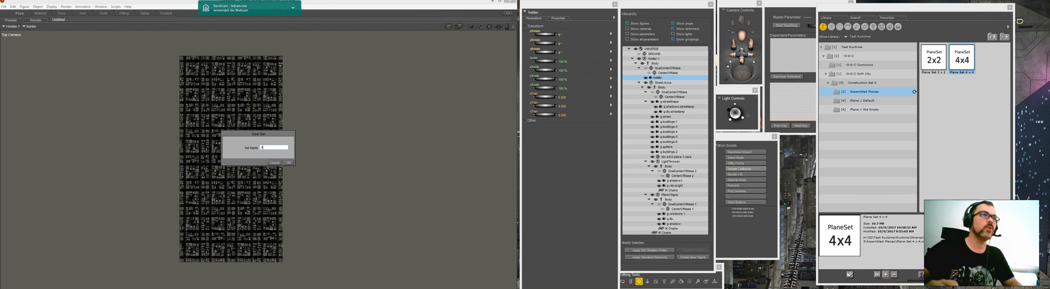
text( x 8)
key(Return)
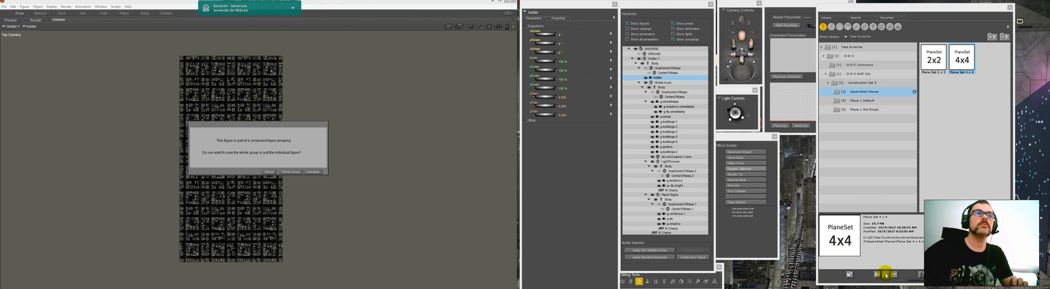
click(292, 171)
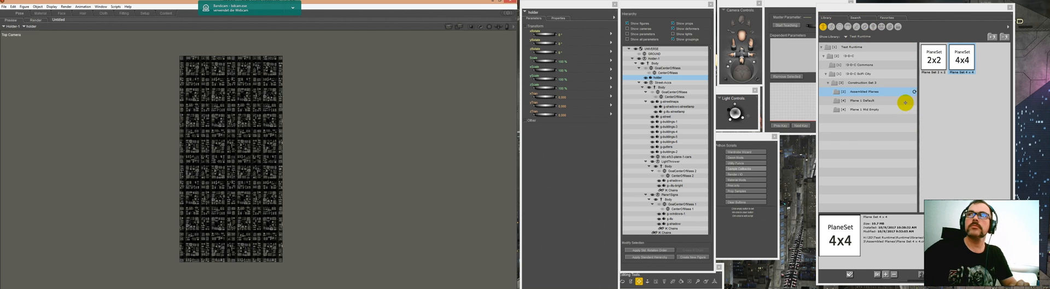
click(936, 61)
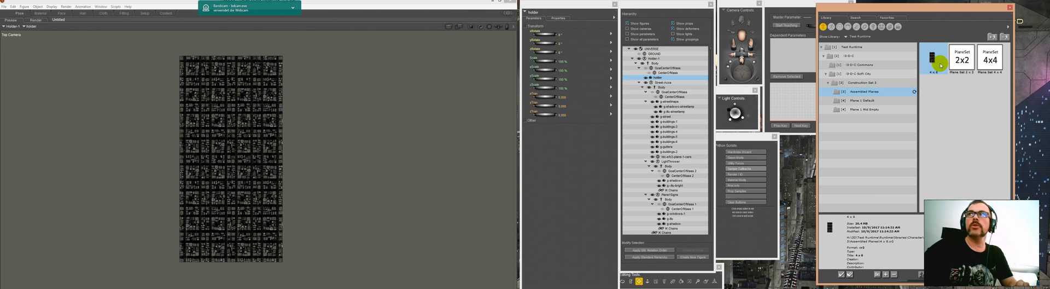
Step: Collapse the existing holder, load the saved 4 x 8 set, and set the new body's x translation to 240
click(632, 59)
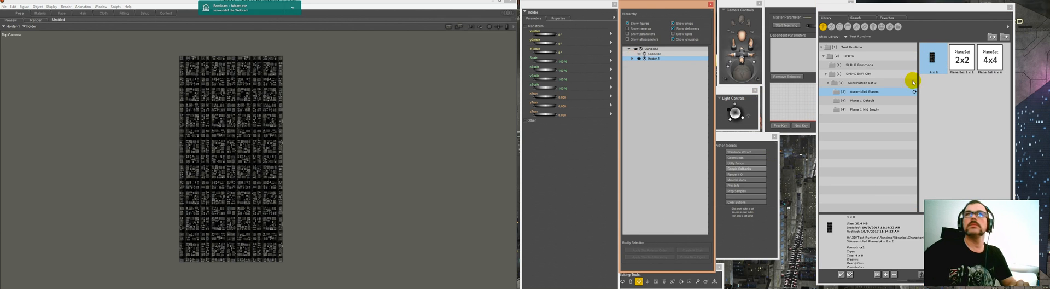
double_click(931, 50)
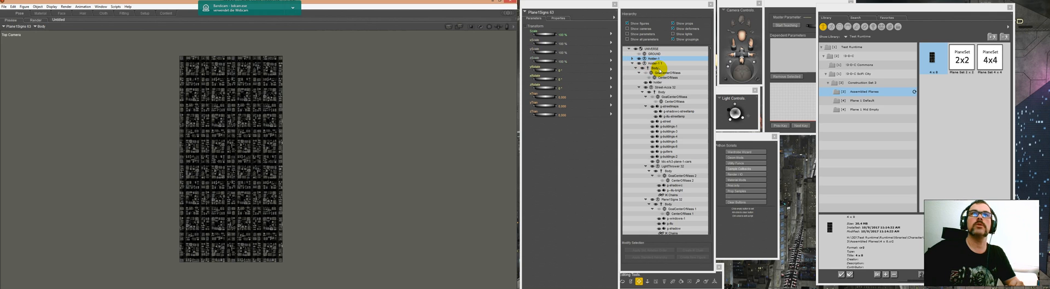
click(656, 69)
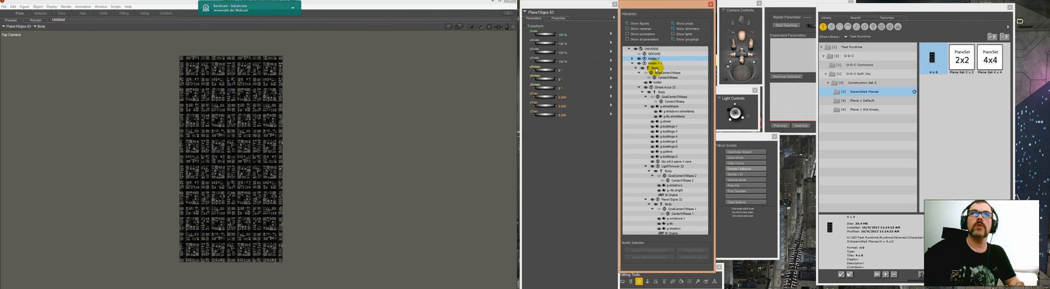
click(562, 97)
text(24)
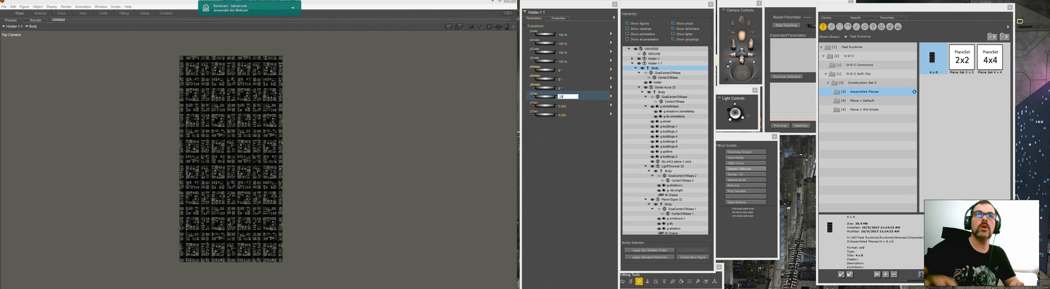
text(0)
click(564, 99)
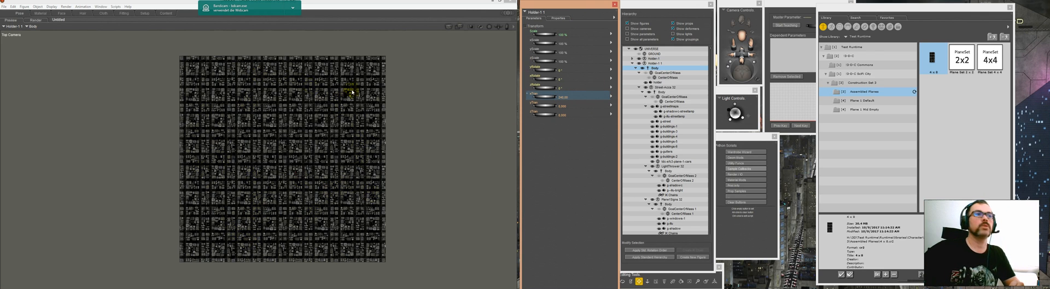
Step: Switch the view to the Dolly camera and collapse the second holder in the hierarchy
click(737, 12)
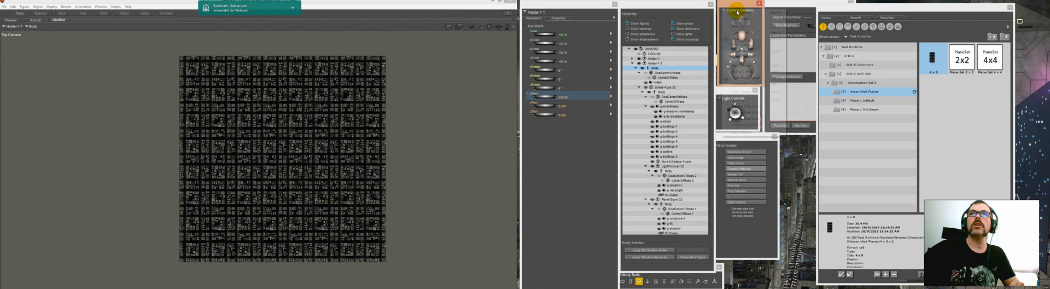
click(740, 133)
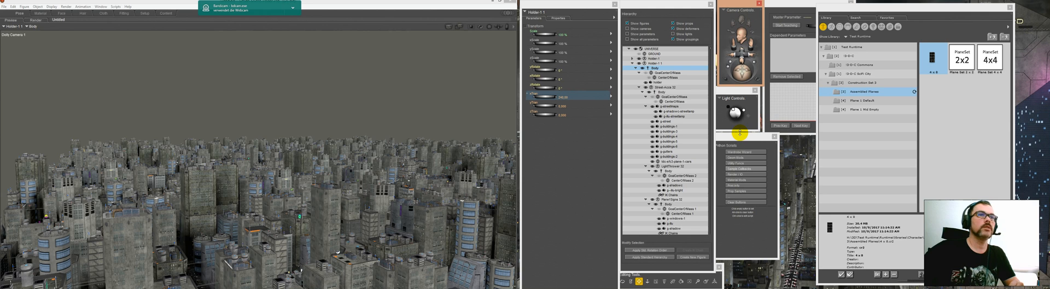
click(633, 64)
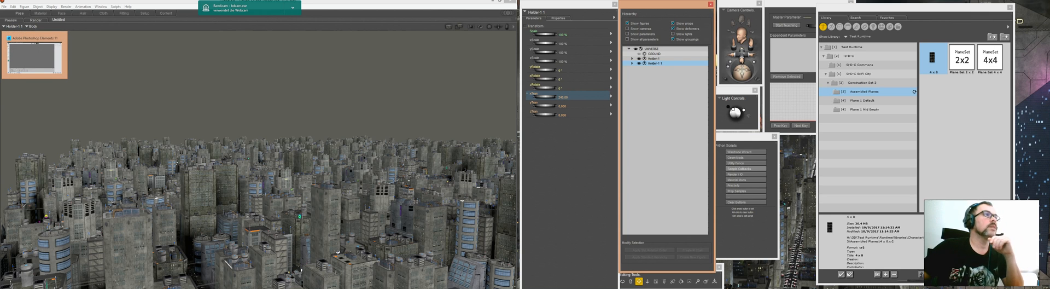
Step: Switch to Photoshop Elements and create a blank 1900 x 1100 pixel RGB file with a transparent background
click(22, 49)
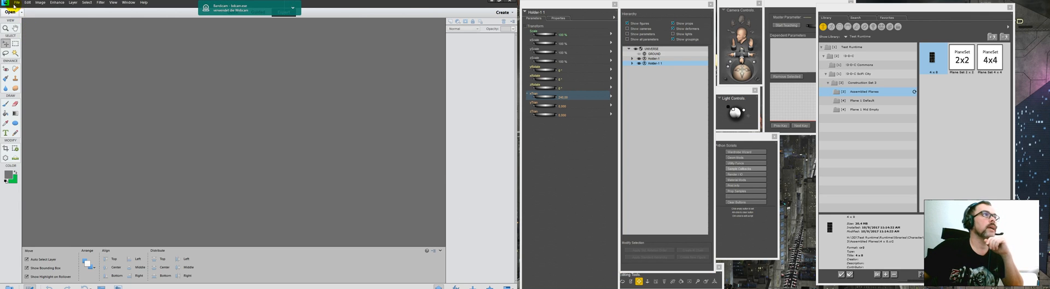
click(14, 3)
mouse_move(44, 8)
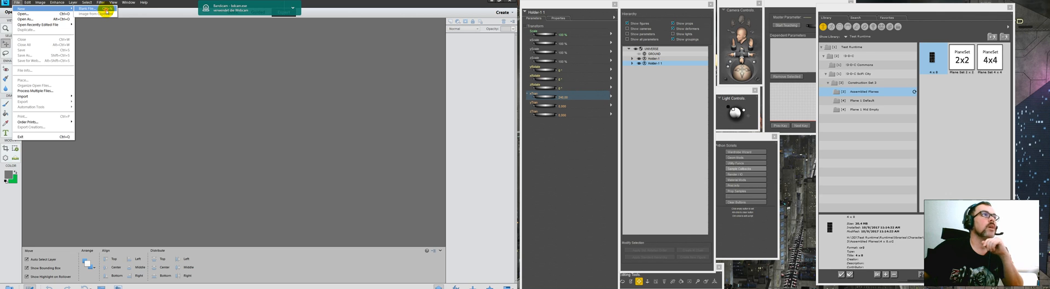
click(106, 10)
click(239, 104)
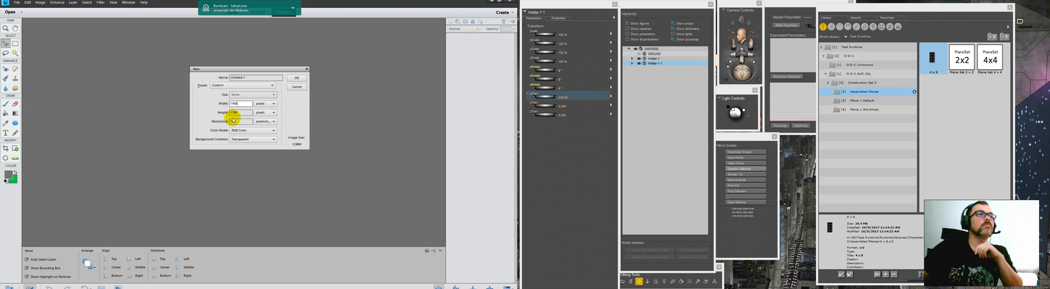
click(296, 77)
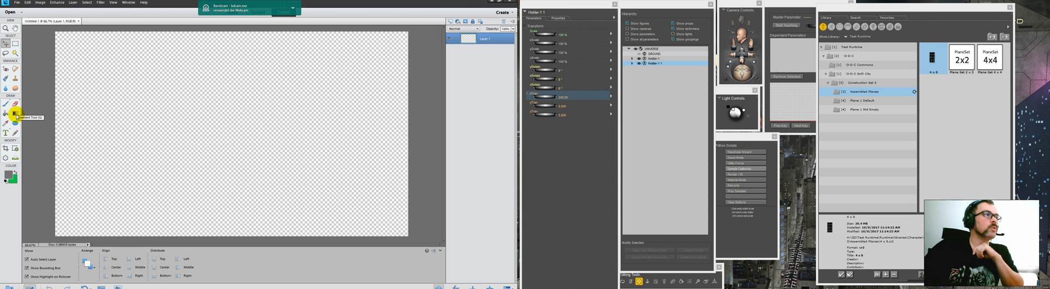
Step: Edit the Gradient tool's gradient and set its start colour to a bright sky blue
click(15, 113)
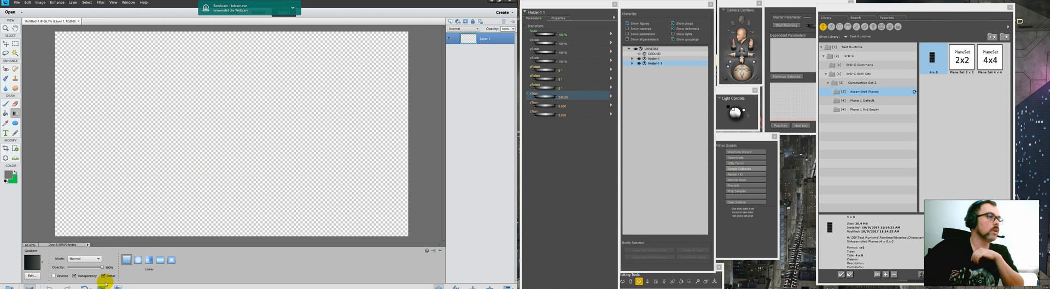
click(33, 266)
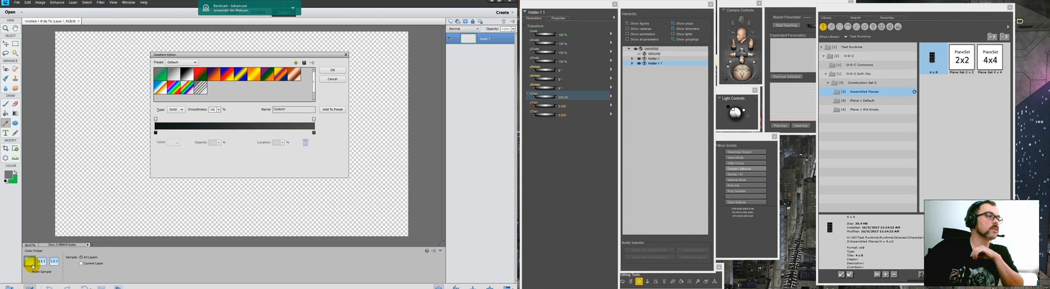
click(156, 133)
click(172, 143)
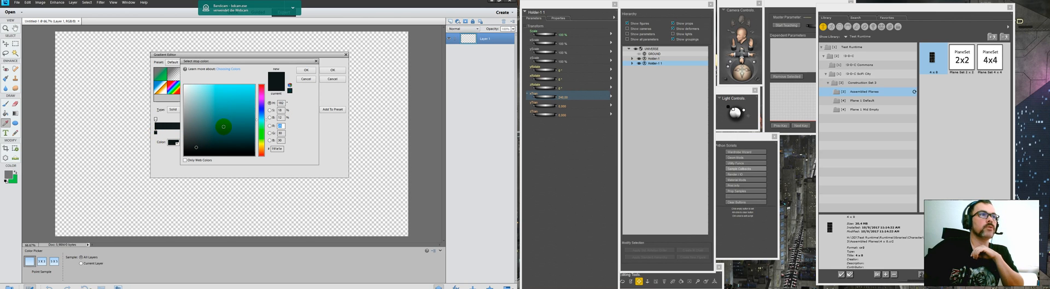
click(228, 125)
click(262, 116)
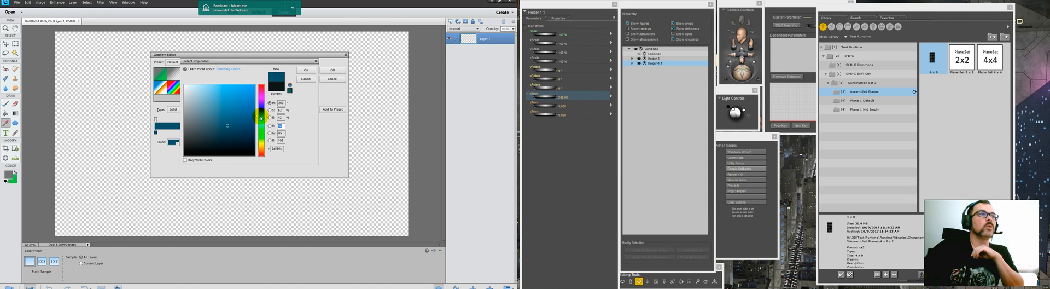
click(236, 101)
click(230, 98)
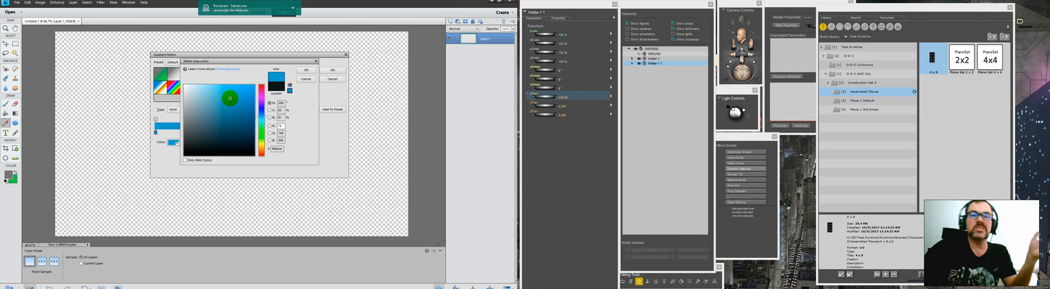
click(306, 70)
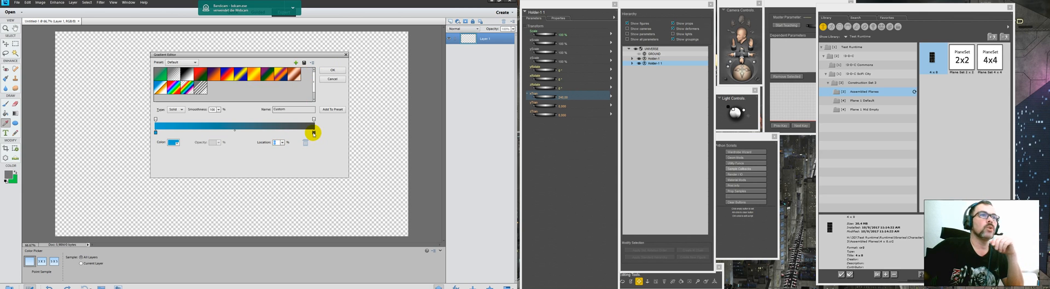
Step: Set the gradient's end colour to light grey and fill the layer with it vertically over about the upper third of the canvas
double_click(313, 132)
click(185, 99)
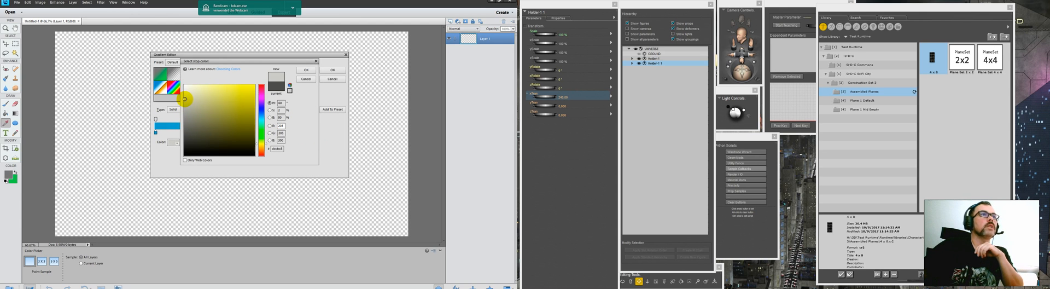
click(306, 70)
click(333, 70)
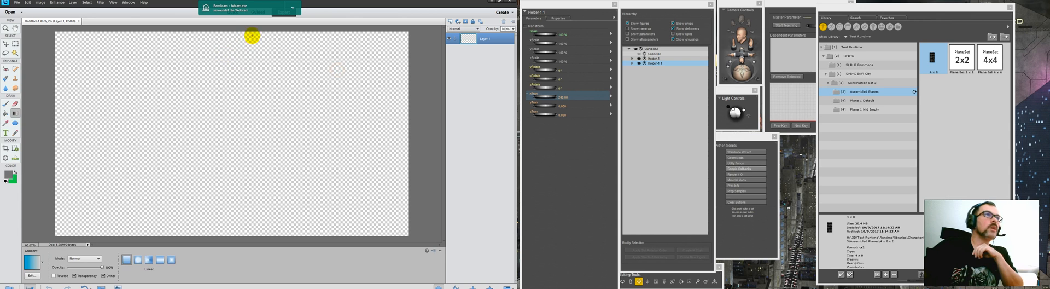
drag(230, 34, 231, 102)
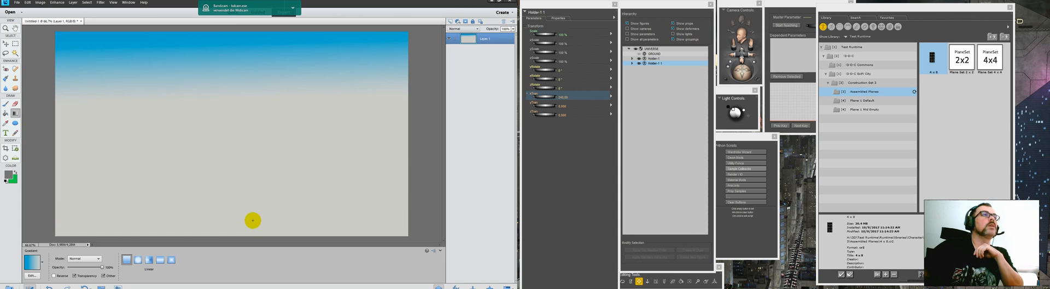
Step: Add a new layer, set the foreground colour to near white, and paint a cloud with the Brush in the sky's upper left
click(450, 22)
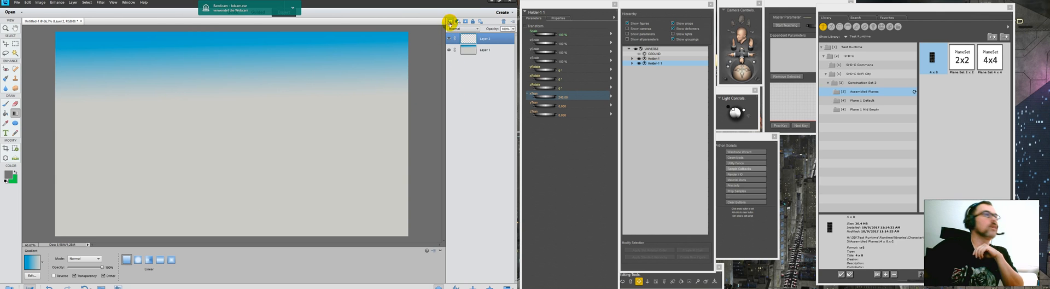
click(6, 103)
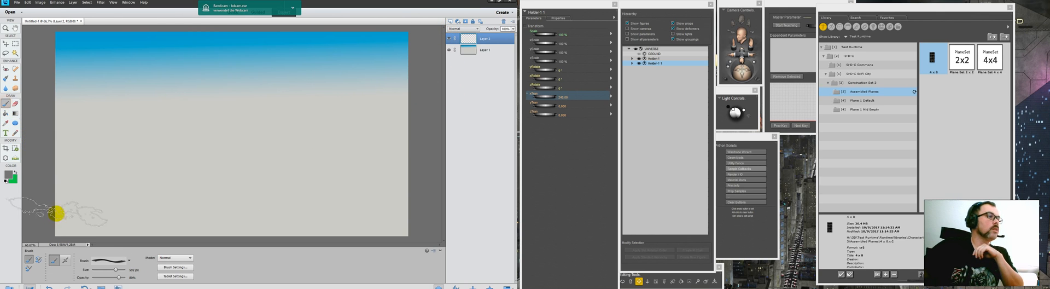
click(8, 174)
click(184, 89)
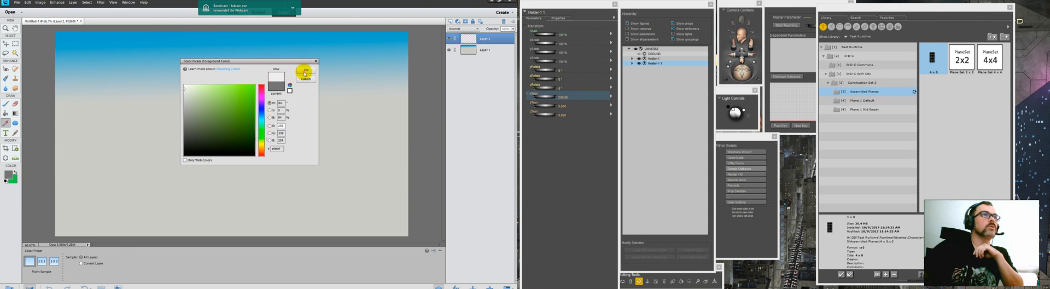
click(305, 70)
drag(110, 47, 102, 55)
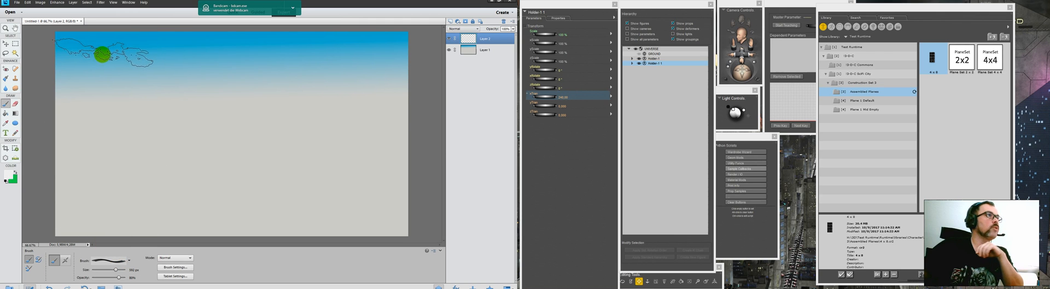
Step: Choose a different cloud brush preset, reduce its size, and paint a cloud in the sky's upper right
click(111, 261)
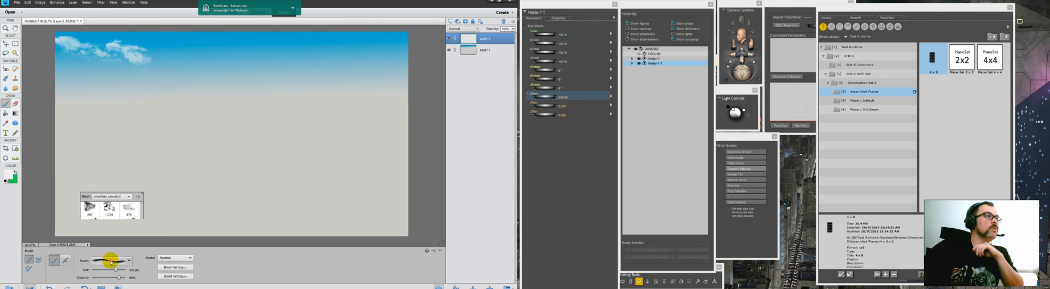
click(109, 243)
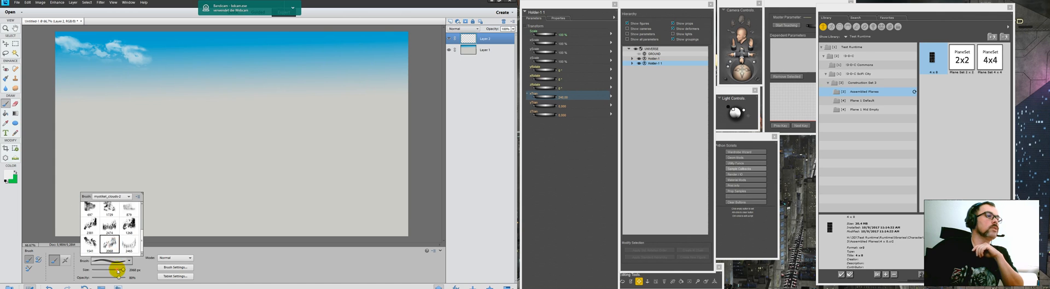
drag(119, 271, 115, 269)
drag(333, 51, 355, 46)
Step: Paint more clouds across the sky's upper centre with cloud brush presets, adjusting the brush size for each cloud
click(111, 261)
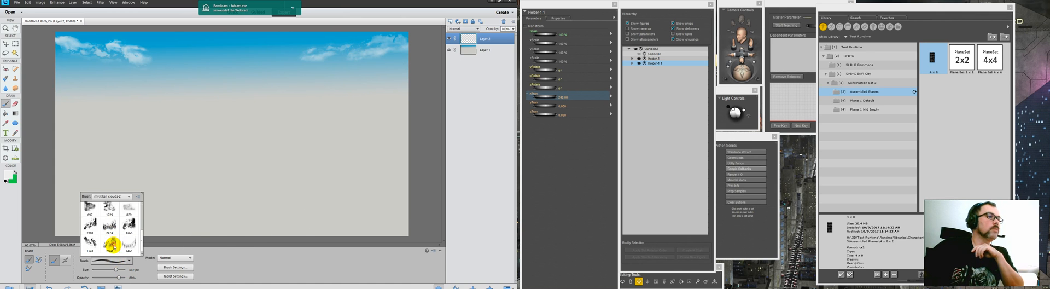
drag(117, 270, 115, 270)
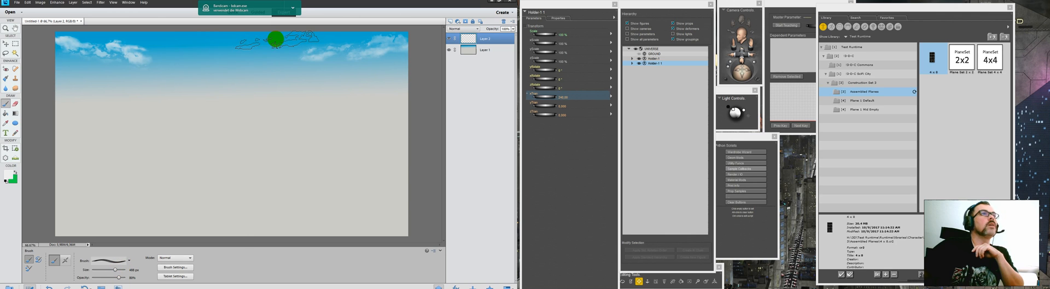
click(111, 261)
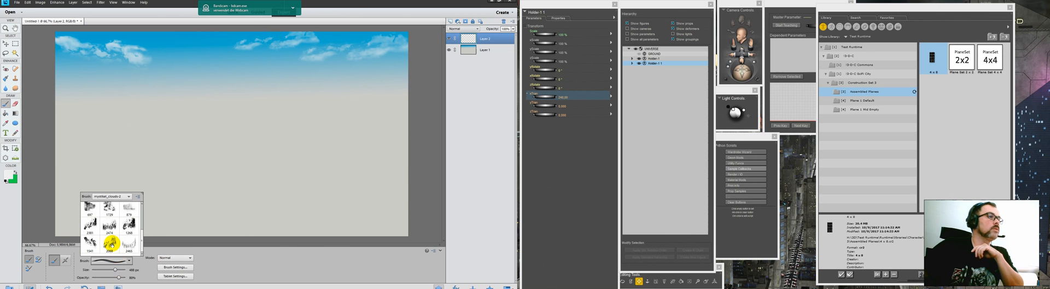
click(111, 244)
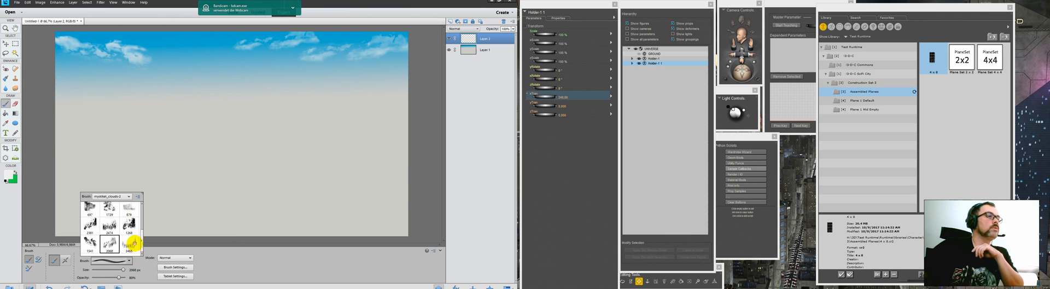
click(118, 270)
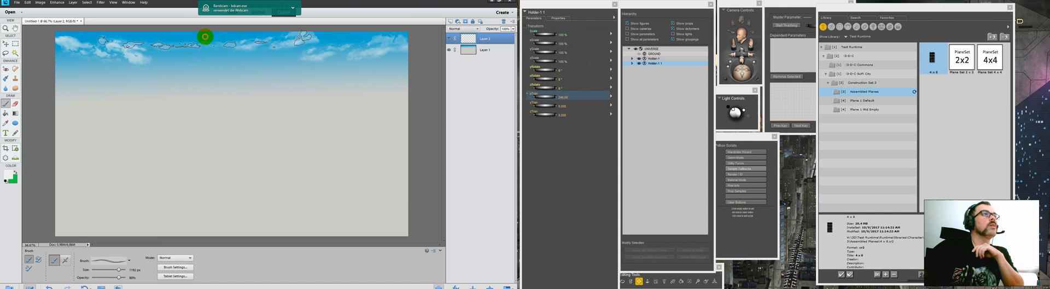
Step: Save the sky image as a JPEG copy in the runtime textures background folder, reusing a recent background file path
click(18, 2)
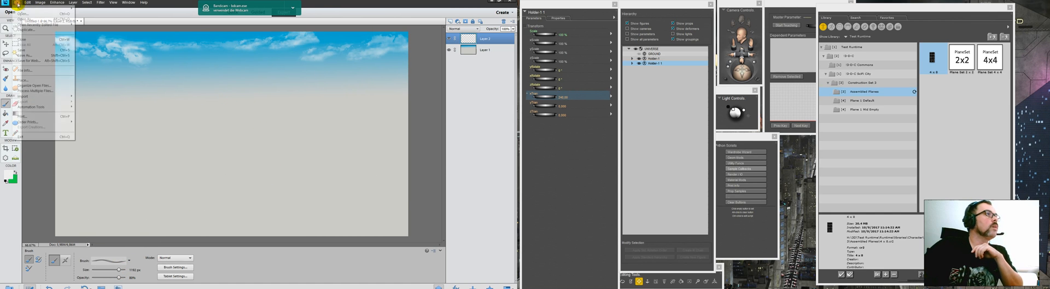
click(25, 55)
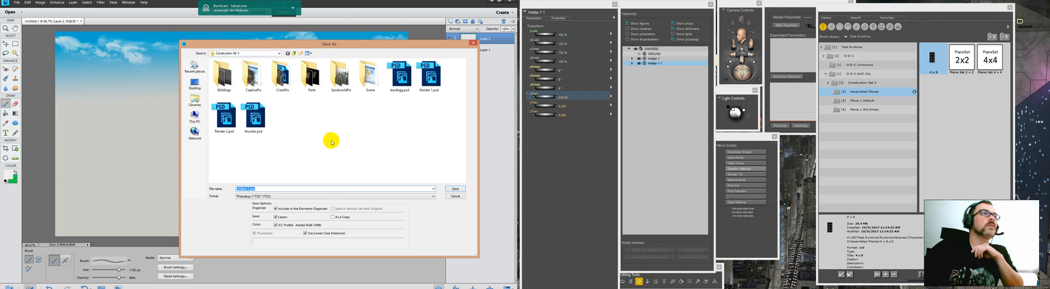
click(433, 188)
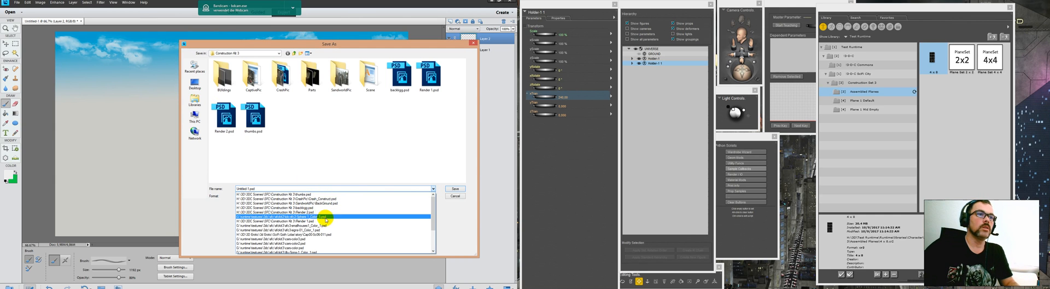
click(346, 157)
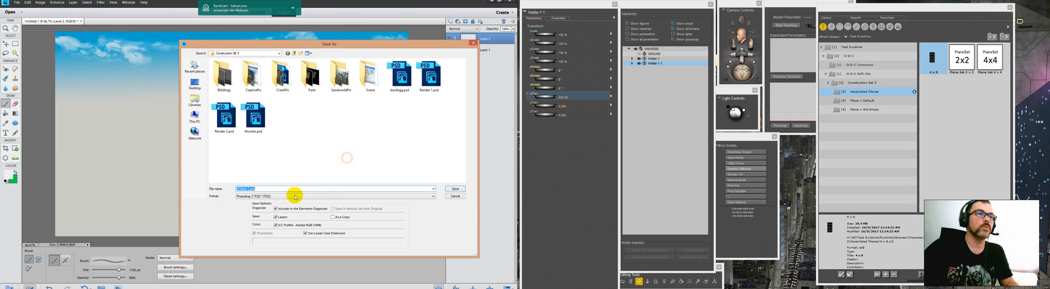
click(295, 197)
click(246, 216)
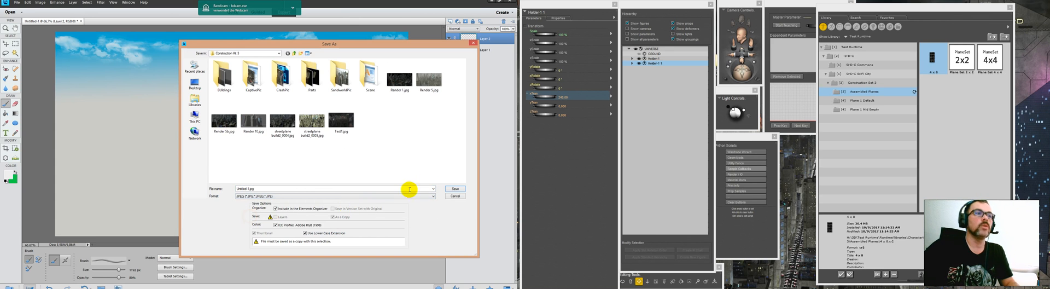
click(433, 188)
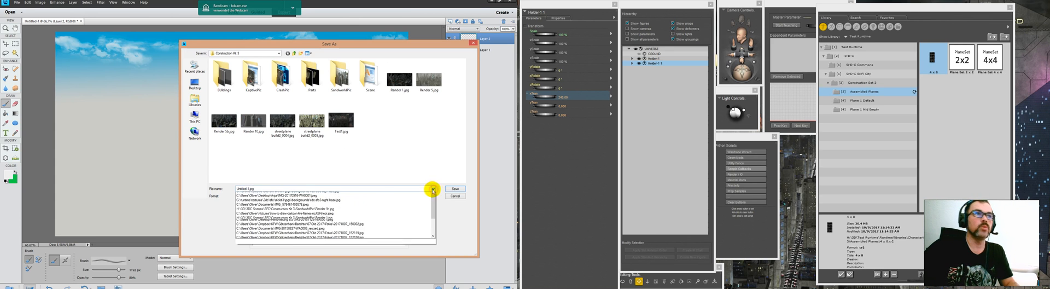
click(336, 195)
click(334, 187)
key(Return)
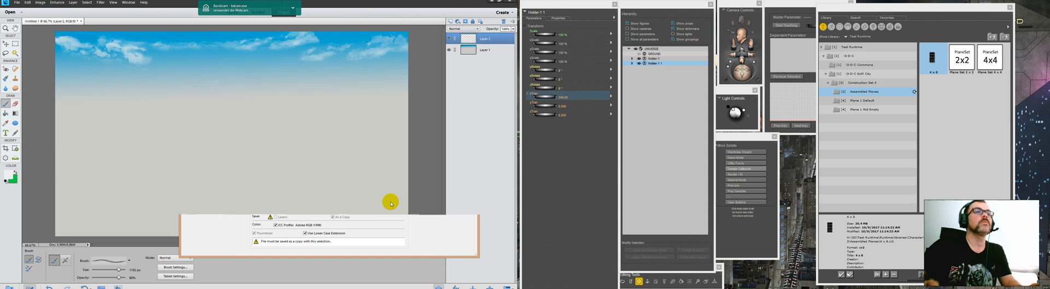
click(278, 78)
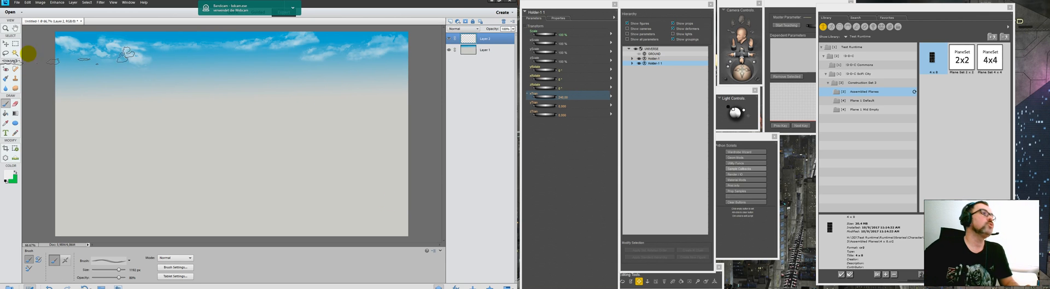
Step: Switch to Poser's Material Room, open the Background material and connect a new 2D image_map node to its Color channel
click(35, 65)
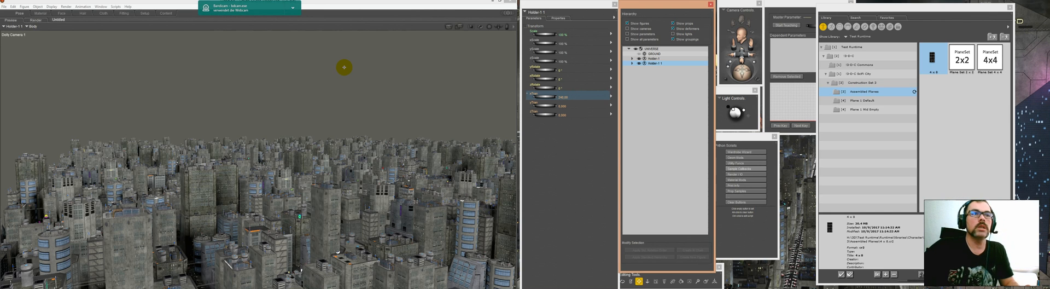
click(41, 13)
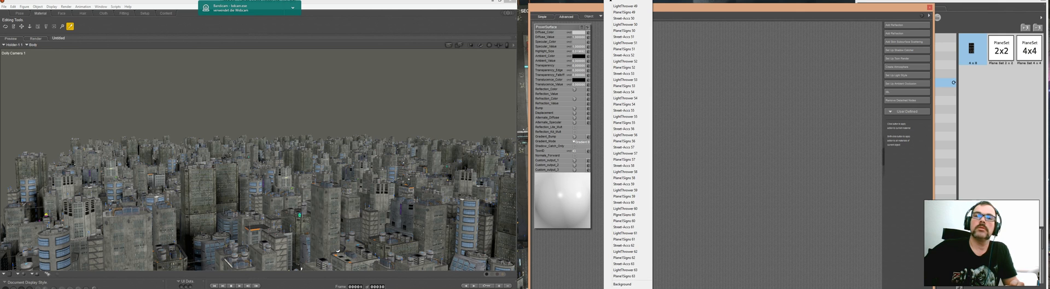
click(622, 284)
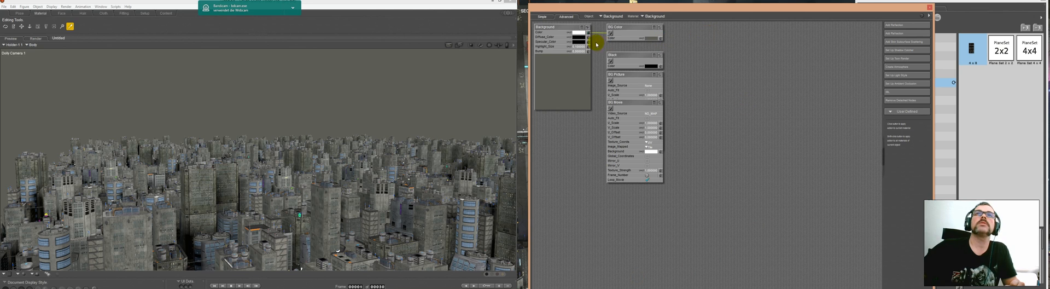
click(589, 33)
mouse_move(607, 43)
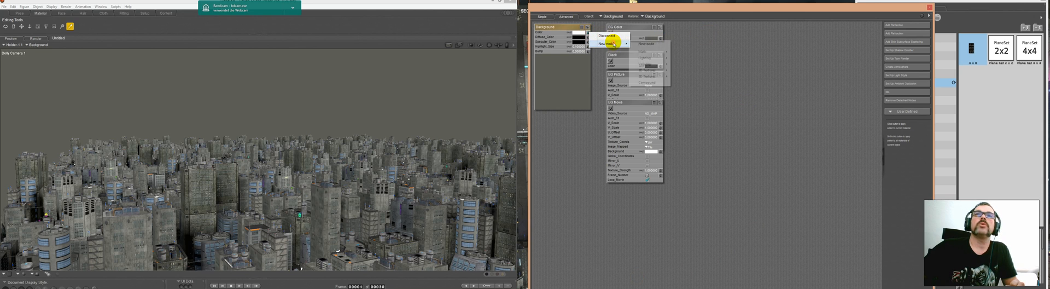
mouse_move(664, 80)
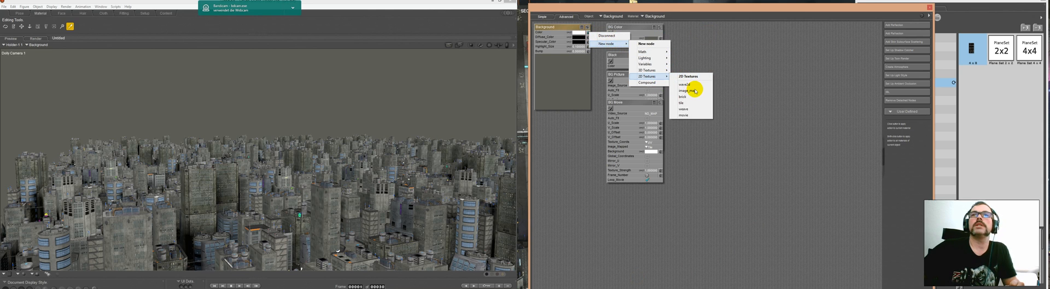
click(694, 91)
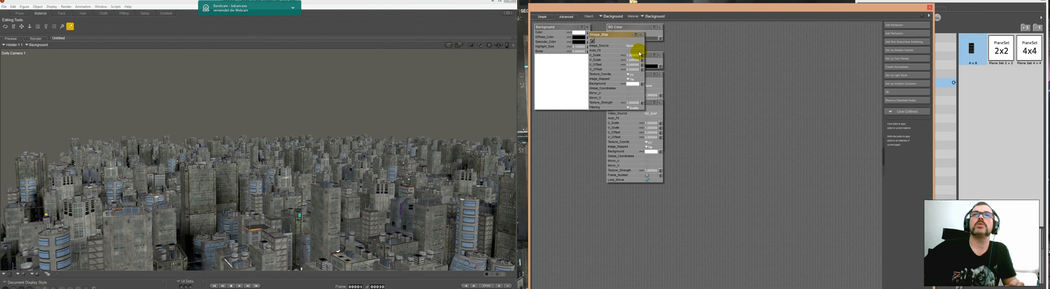
Step: Load the saved sky JPEG as the image map node's Image_Source and set the node's Filtering to None
click(633, 45)
click(635, 47)
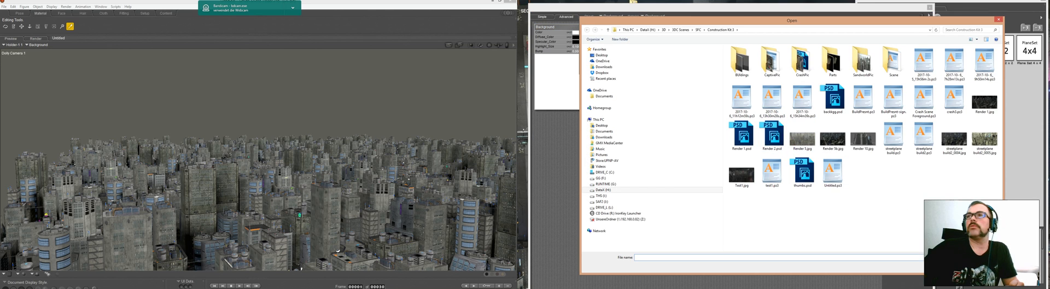
click(939, 257)
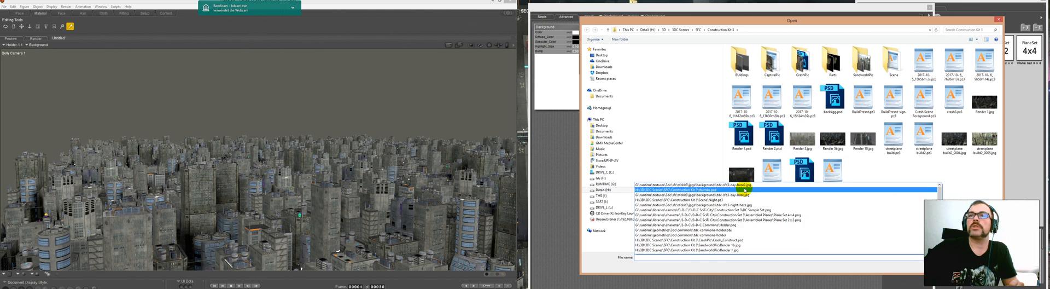
click(744, 185)
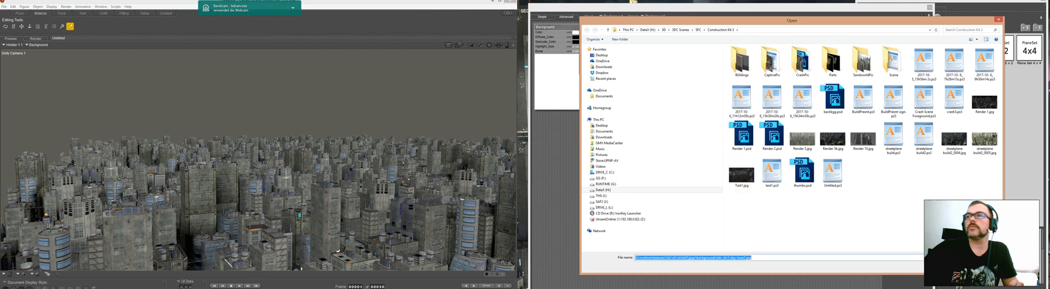
key(Return)
click(681, 71)
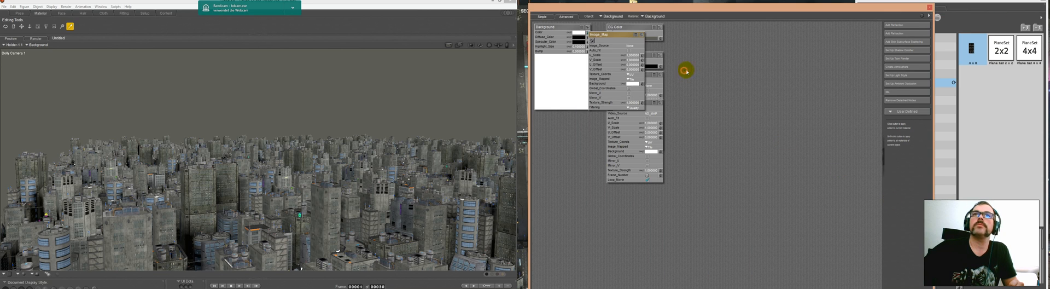
click(637, 108)
click(653, 113)
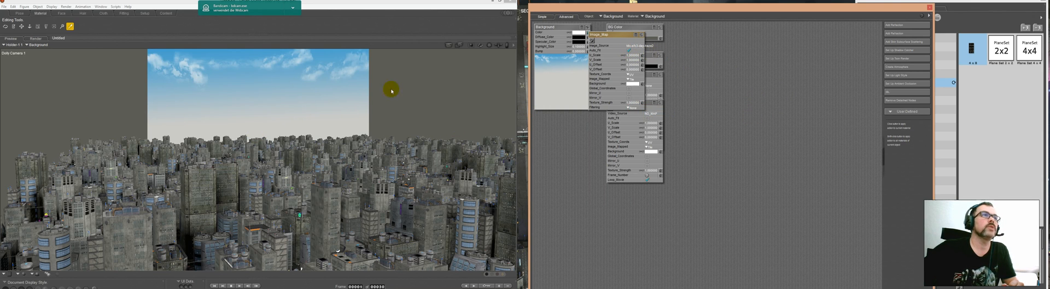
Step: Enable Auto_Fit on the image map node and move it and the BG Color node clear of the other background nodes
drag(618, 37, 747, 36)
drag(614, 33, 762, 45)
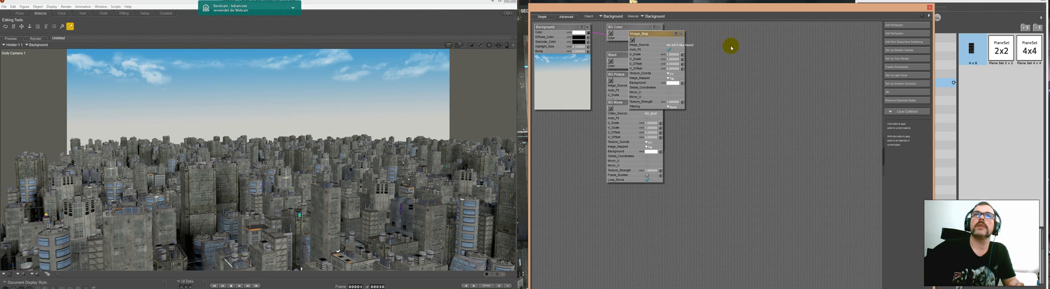
drag(640, 33, 753, 38)
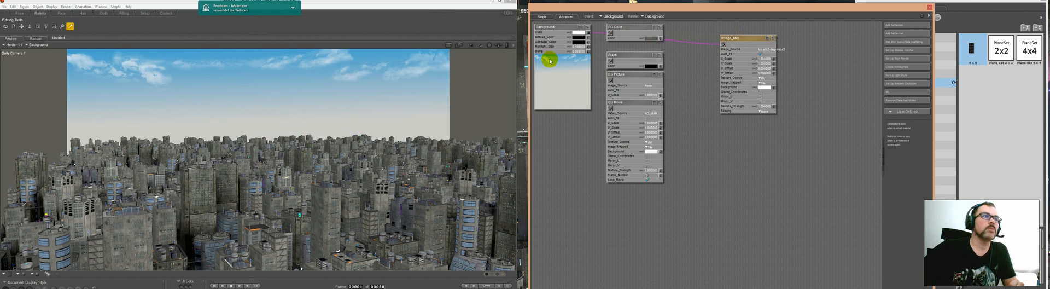
drag(633, 28, 778, 152)
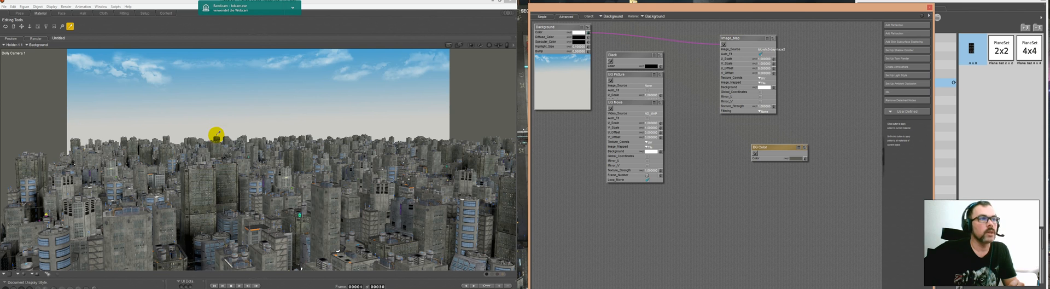
Step: Open the Atmosphere material and set DepthCue_EndDist to 10
click(616, 17)
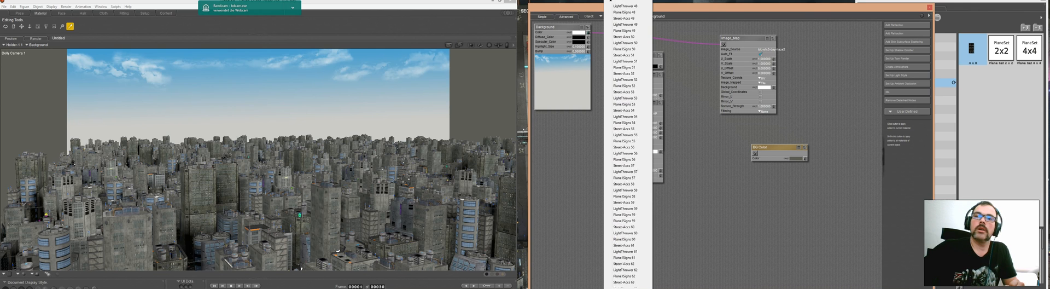
click(624, 280)
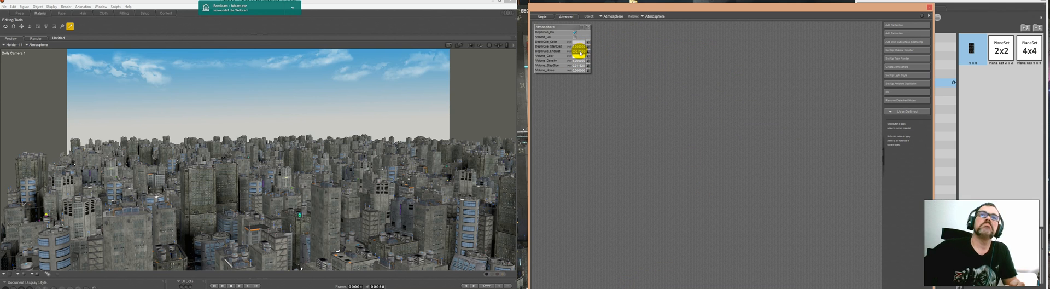
click(581, 53)
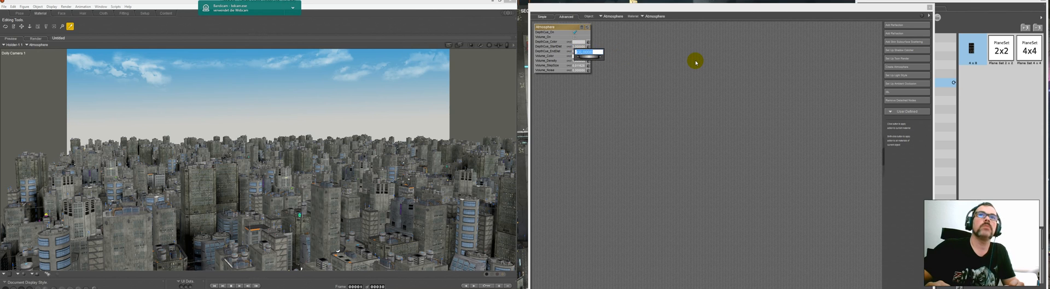
text(10)
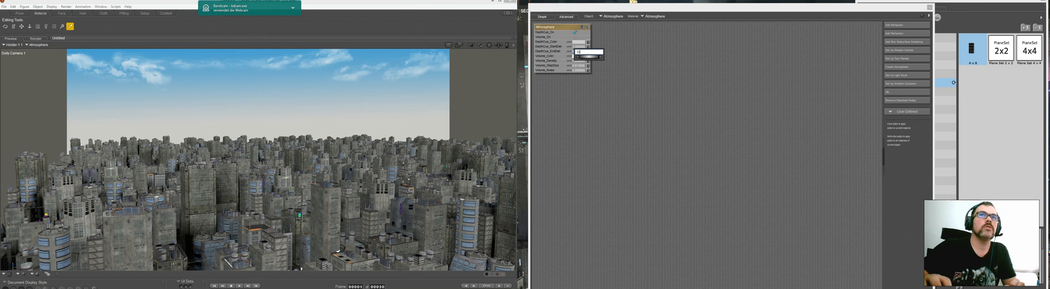
click(696, 62)
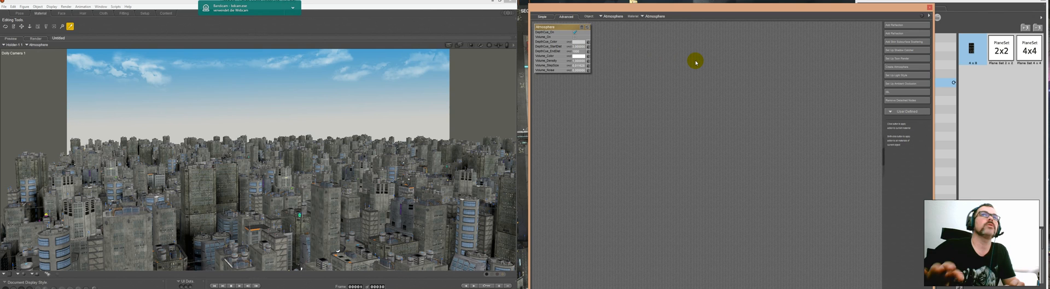
Step: Pick the pale grey of the sky just above the skyline as DepthCue_Color and area-render part of the distant city
click(577, 43)
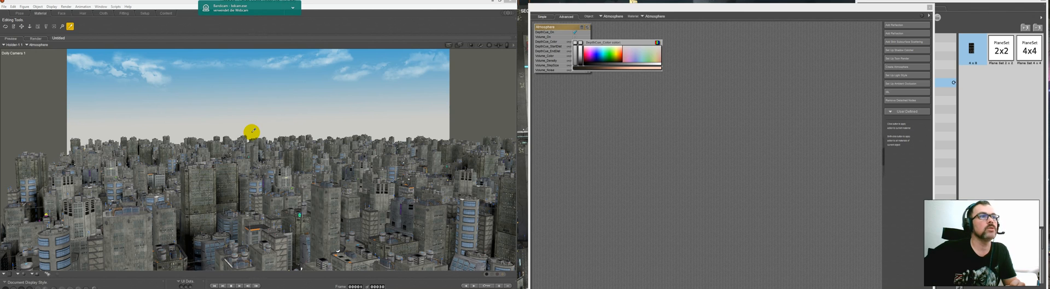
click(577, 43)
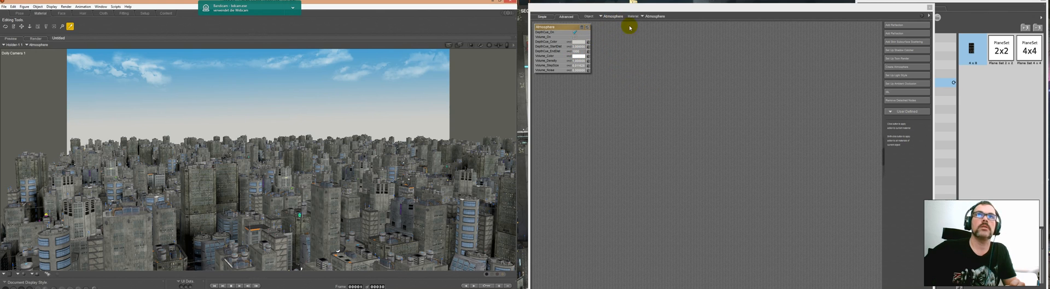
click(458, 45)
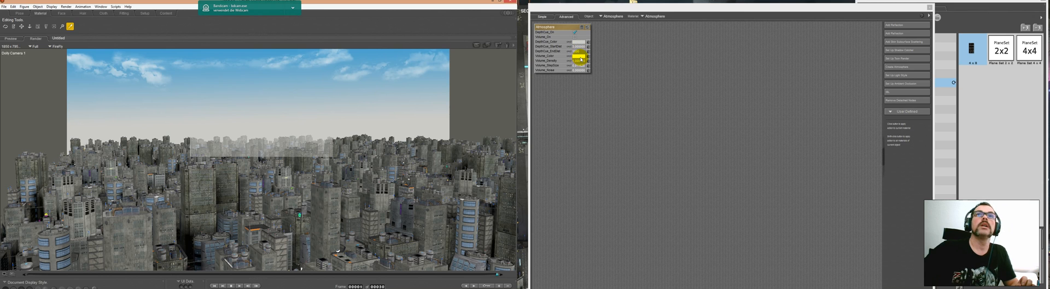
Step: Set DepthCue_EndDist to 50 on the Atmosphere material
click(576, 54)
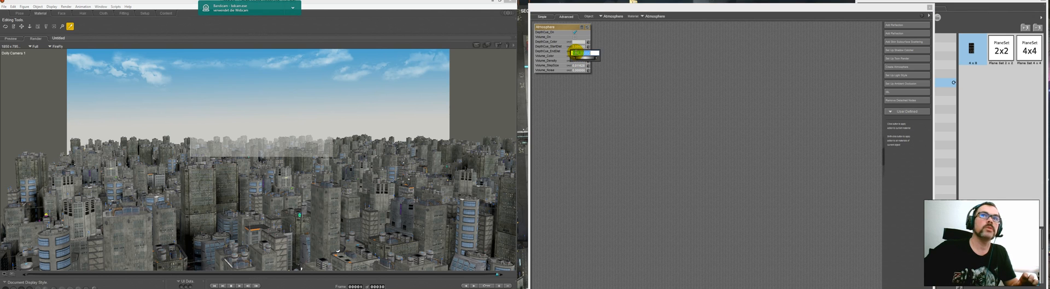
text(500)
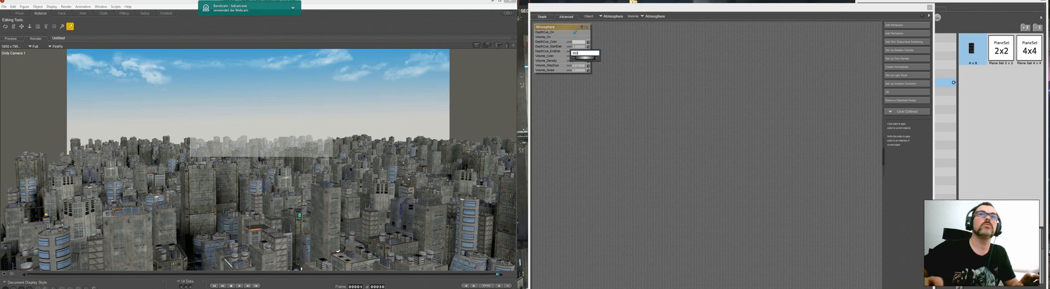
key(Return)
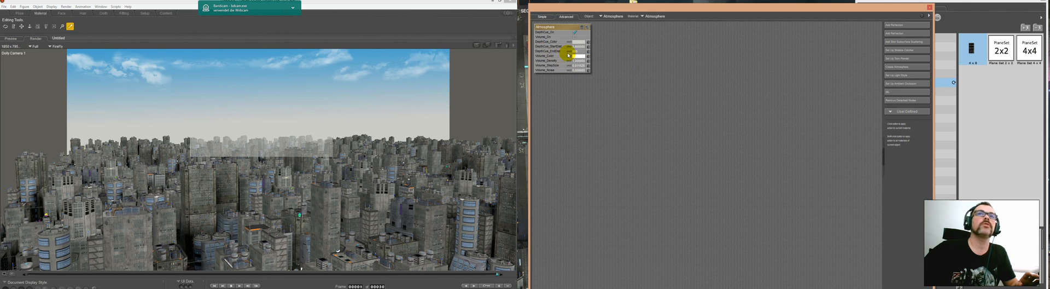
Step: Turn off Indirect Light in the FireFly render settings and area-render part of the distant skyline to check the haze
click(16, 39)
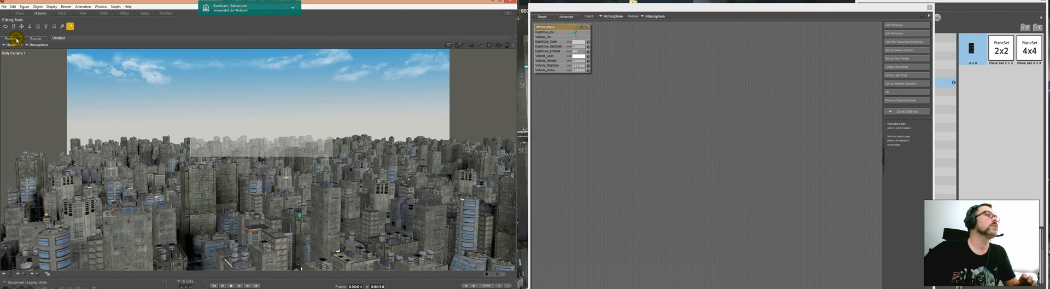
click(65, 7)
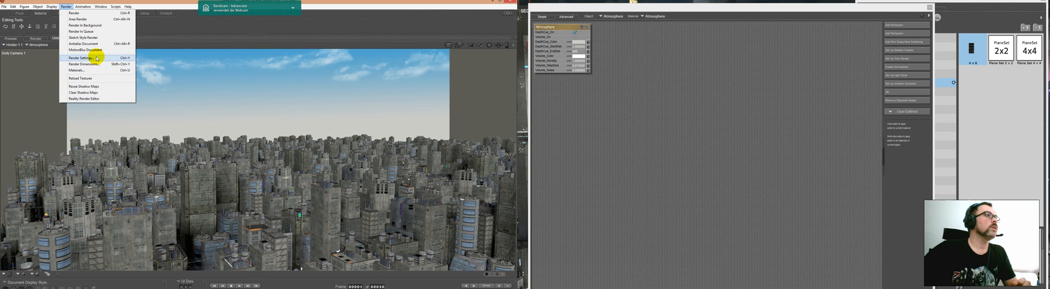
click(106, 57)
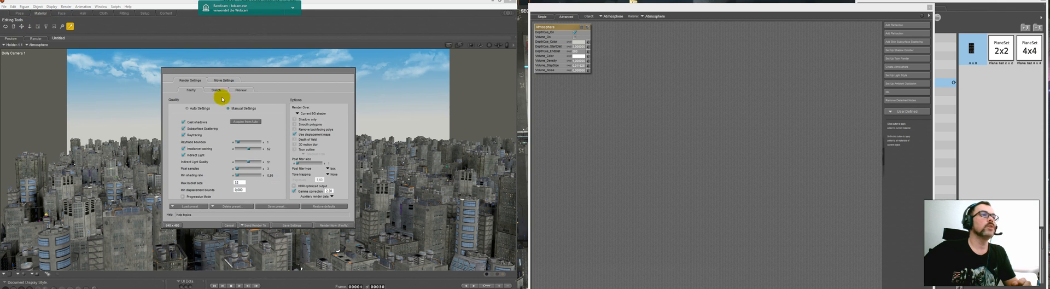
click(183, 155)
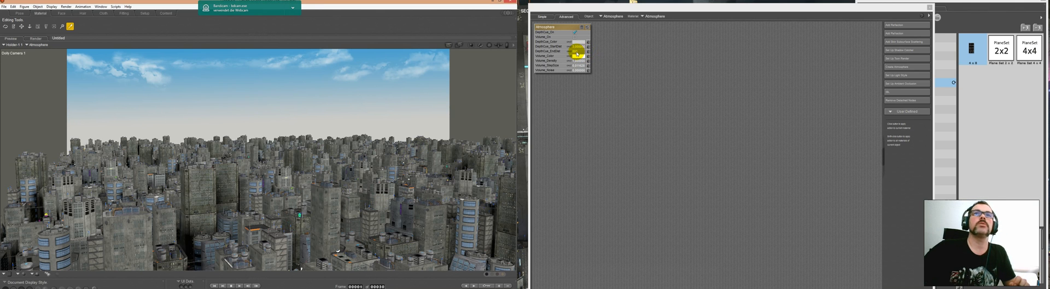
click(461, 45)
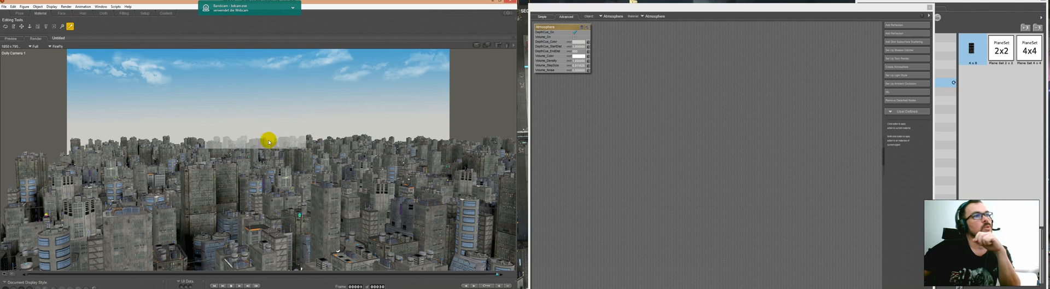
click(18, 39)
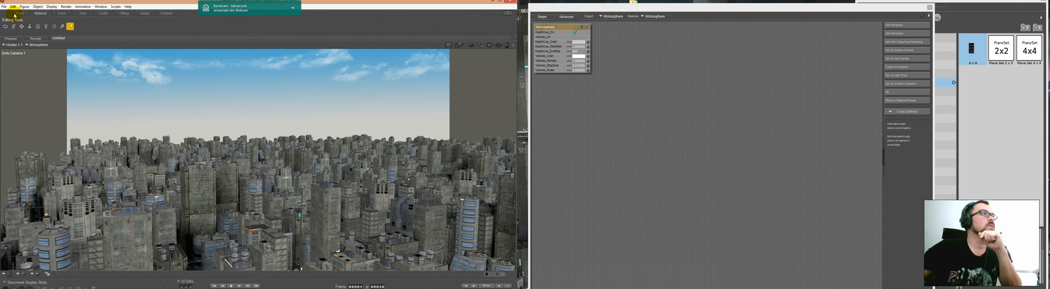
Step: Return to the Pose room and load the Building 04 prop from the construction kit's Buildings folder
click(17, 13)
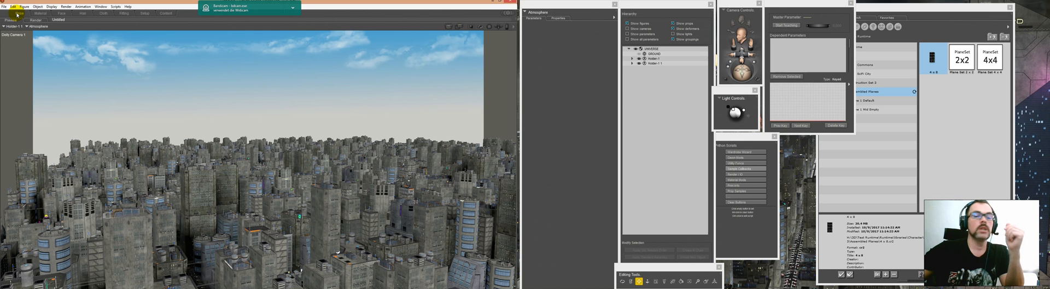
click(859, 9)
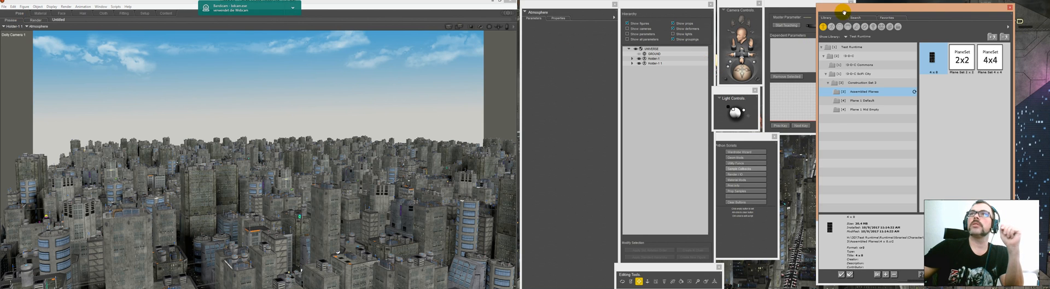
click(865, 27)
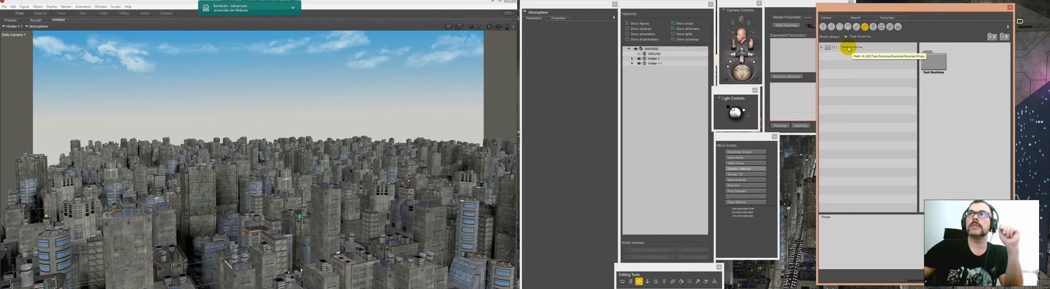
click(848, 48)
click(848, 55)
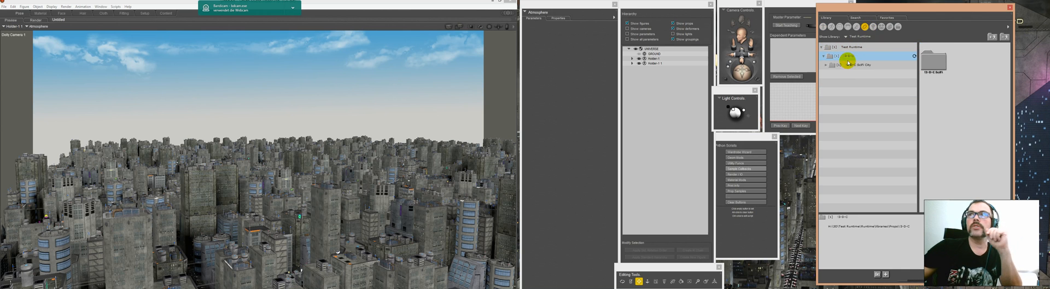
click(850, 66)
click(854, 73)
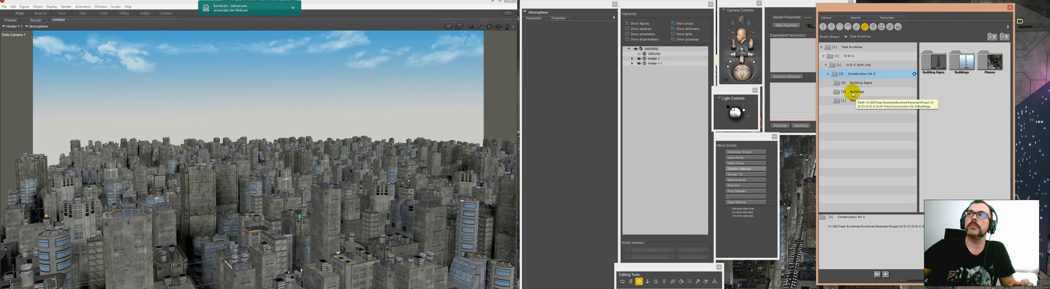
click(854, 93)
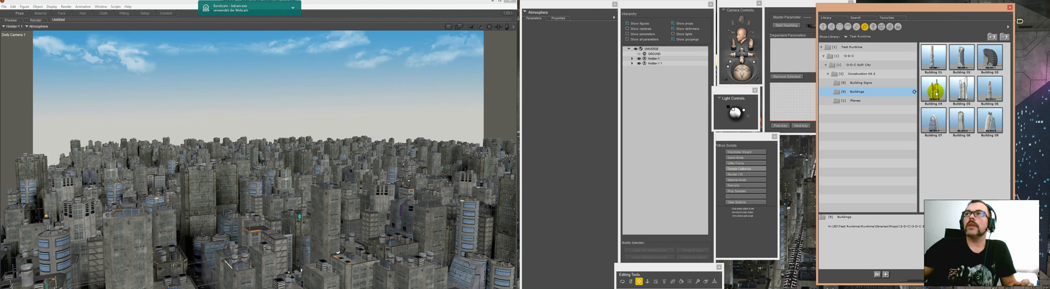
double_click(934, 92)
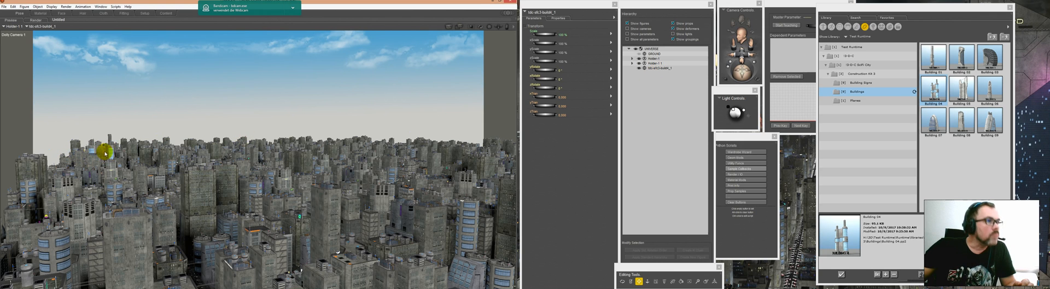
Step: Load the Building 4 Signs prop and parent it to the new building in the hierarchy
click(666, 69)
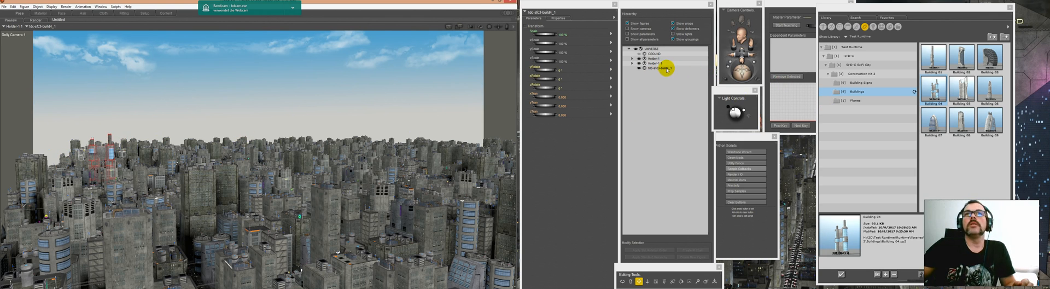
click(866, 83)
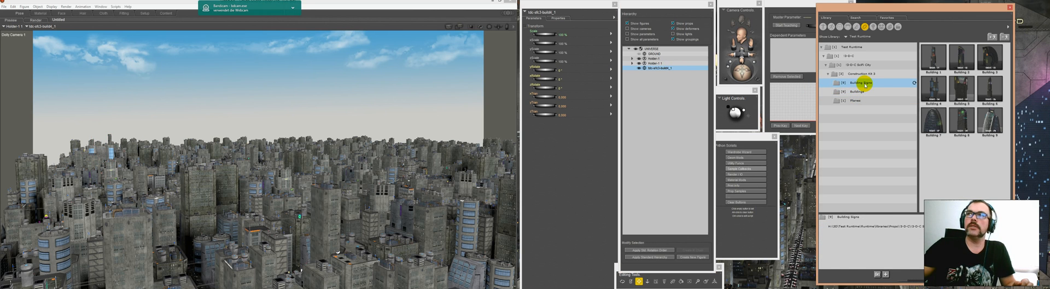
click(933, 87)
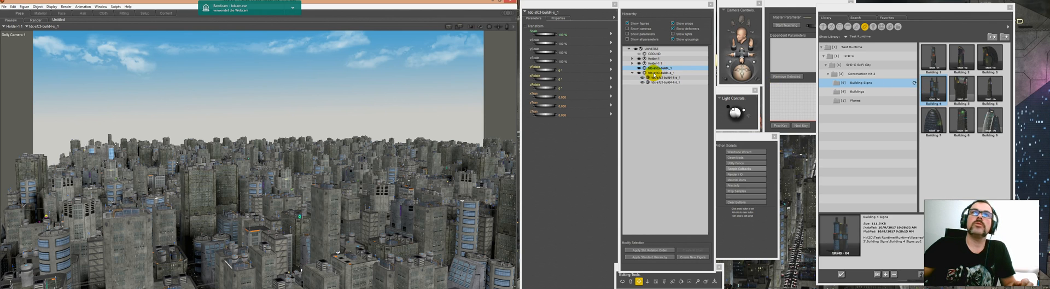
click(654, 75)
click(654, 73)
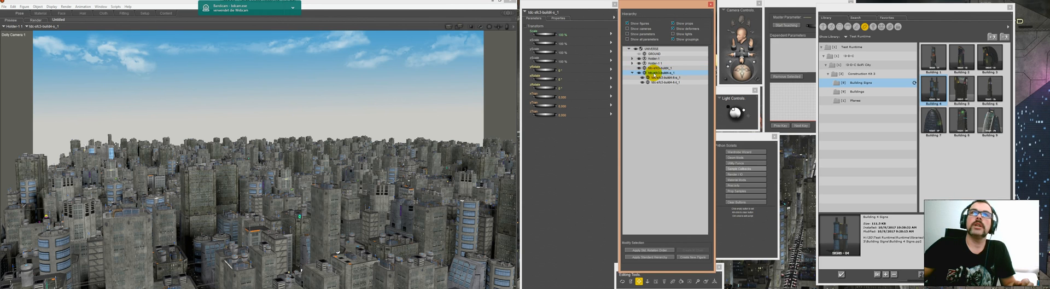
drag(654, 74, 661, 72)
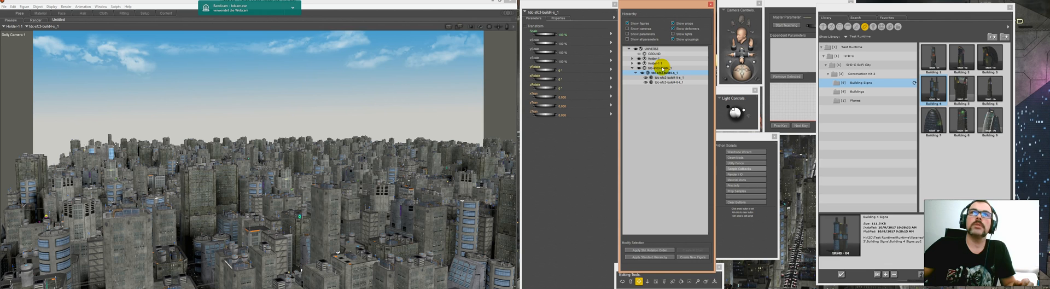
Step: Set the overall scale of the Building 04 prop to 200%
click(662, 68)
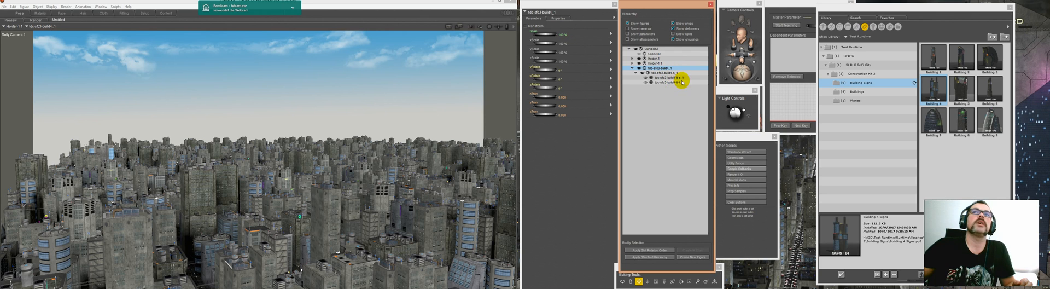
click(561, 35)
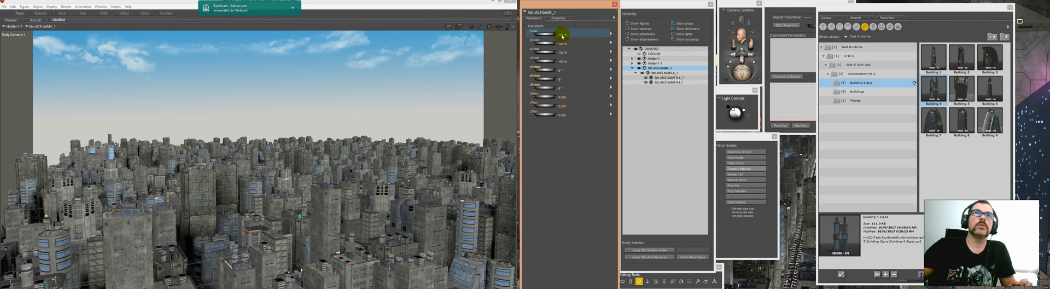
click(562, 35)
text(200)
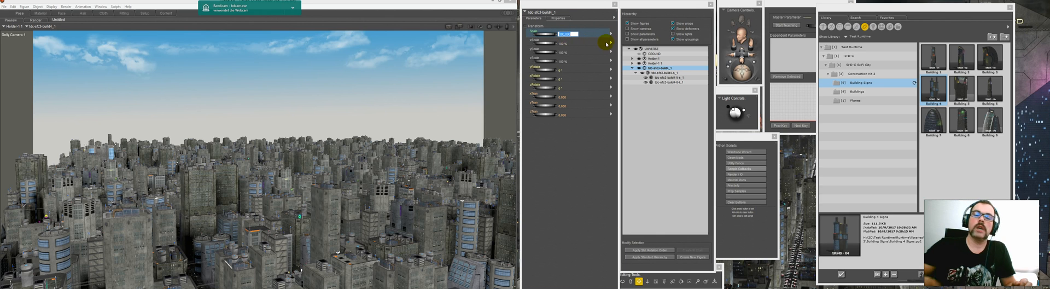
key(Return)
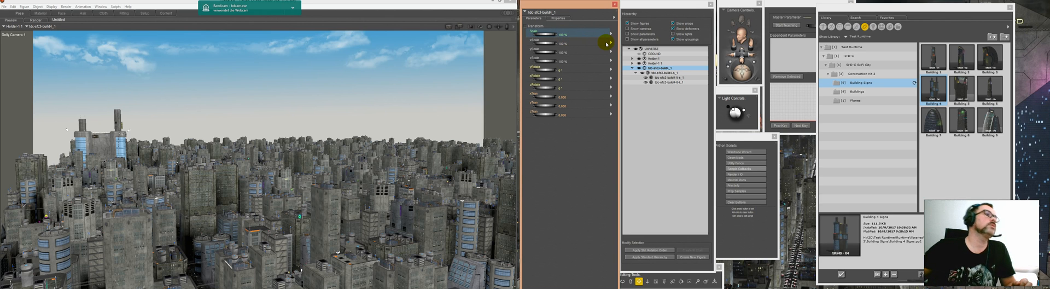
Step: Move the enlarged twin-tower building nearer the middle of the skyline so it rises above the surrounding city
click(449, 66)
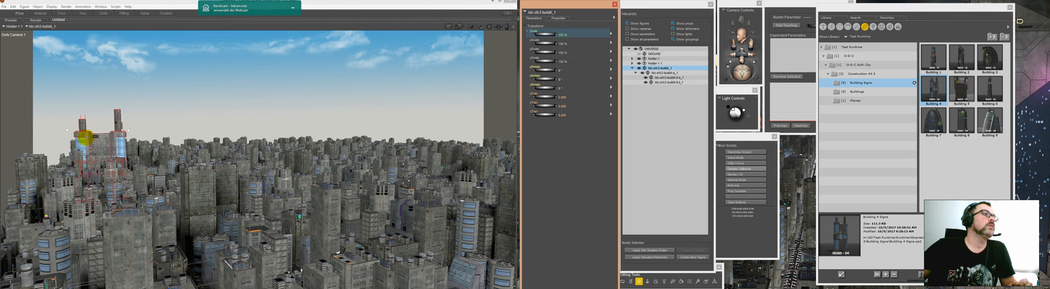
click(105, 116)
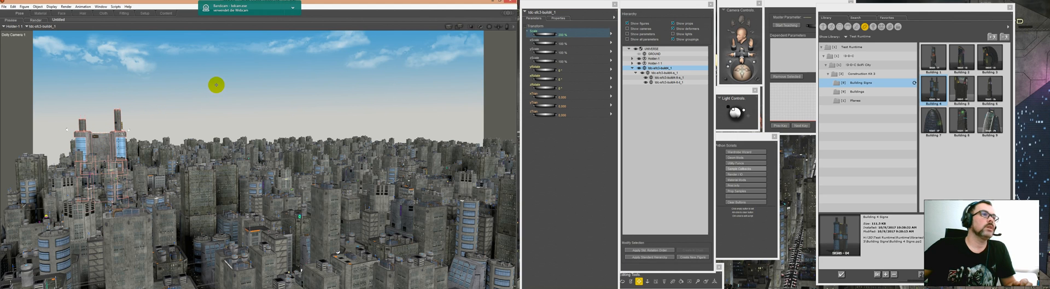
drag(240, 82, 218, 89)
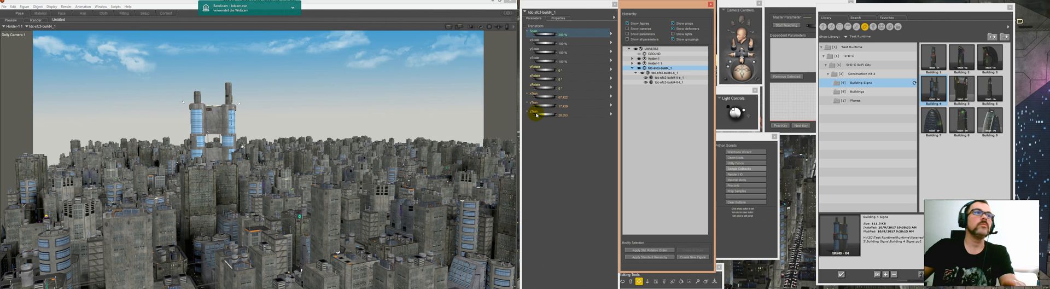
click(216, 112)
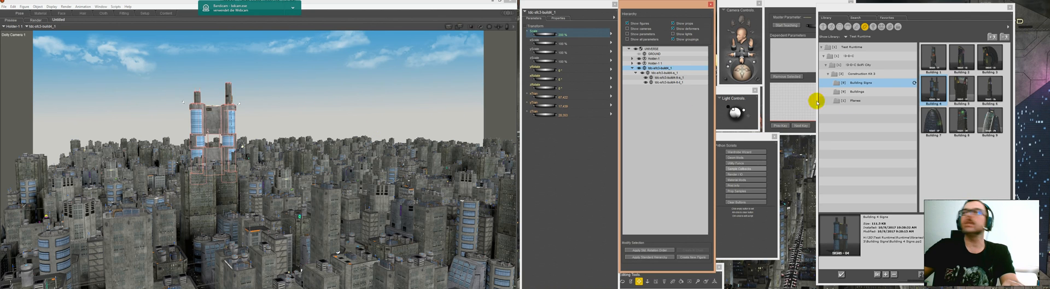
Step: Load the Building 05 prop from the construction kit's Buildings folder
click(856, 92)
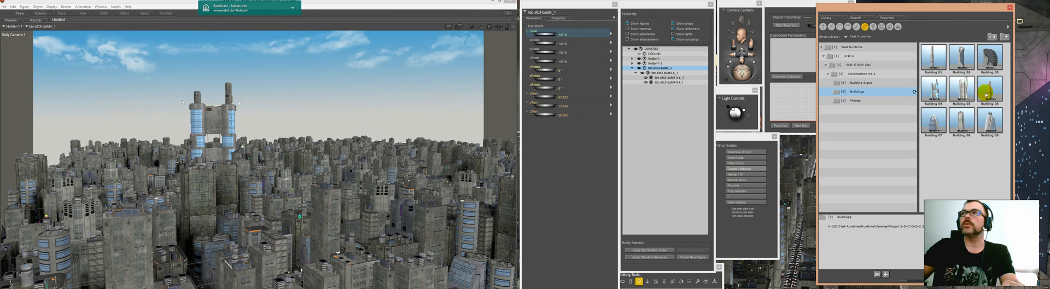
double_click(963, 88)
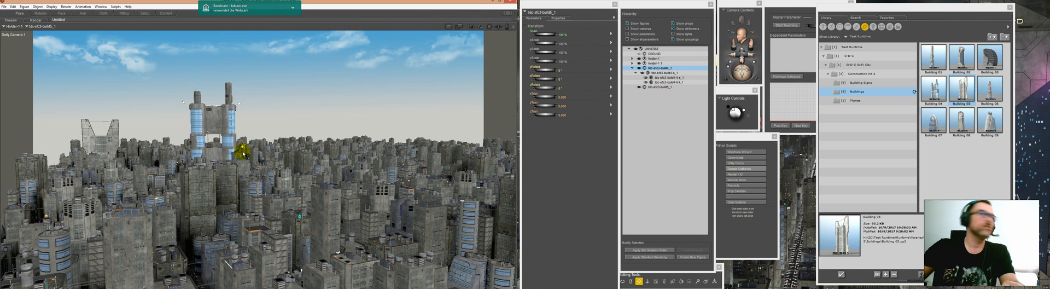
click(97, 121)
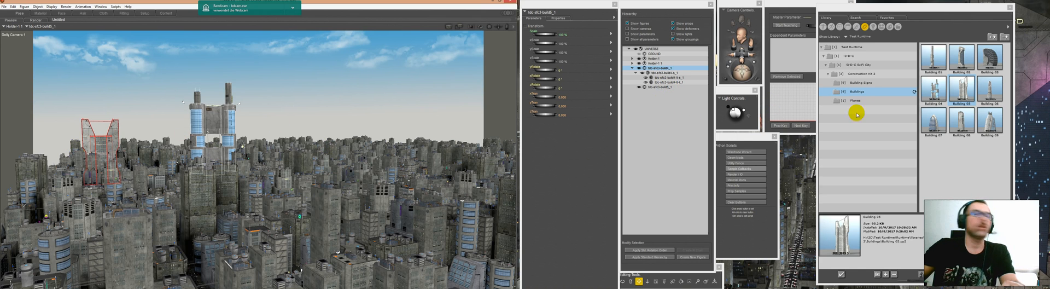
Step: Load the Building 5 Signs prop and parent it to Building 05 in the hierarchy
click(873, 83)
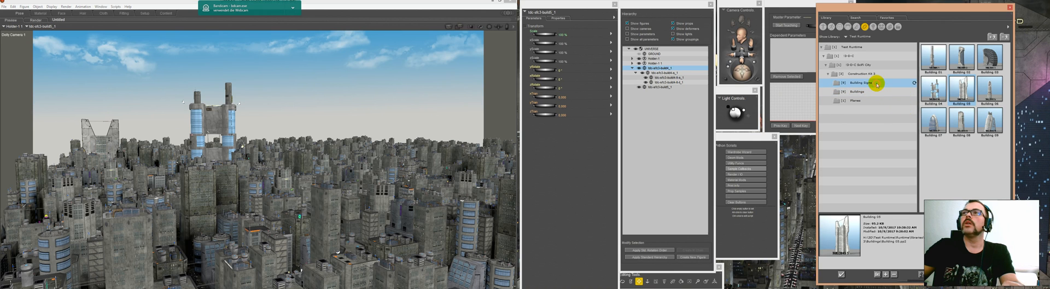
double_click(965, 89)
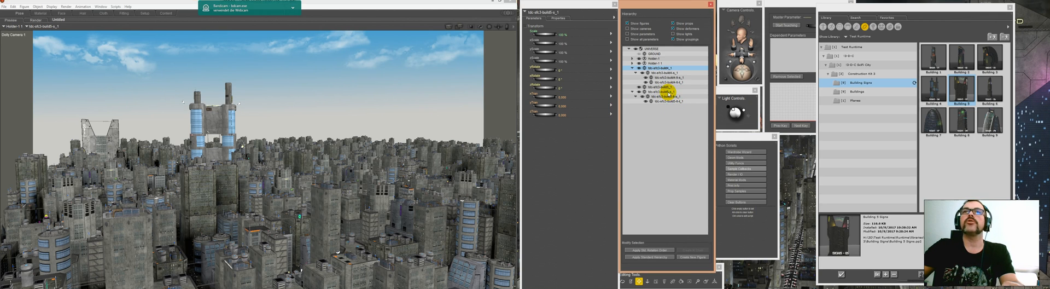
drag(669, 92, 658, 90)
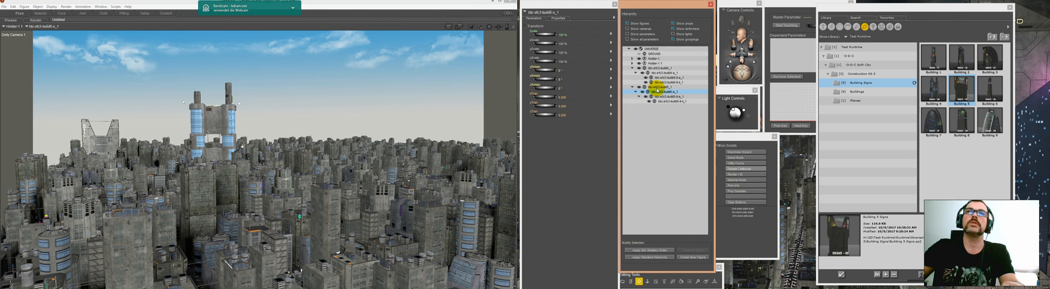
Step: Scale the Building 05 prop to 200% and raise it vertically so it stands higher above the surrounding city
click(658, 87)
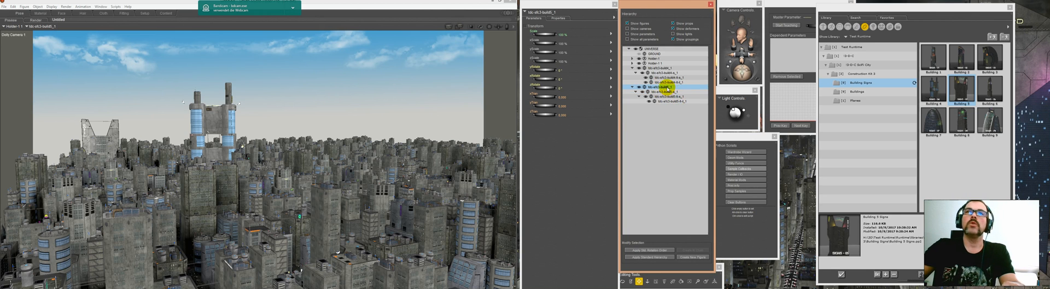
click(564, 35)
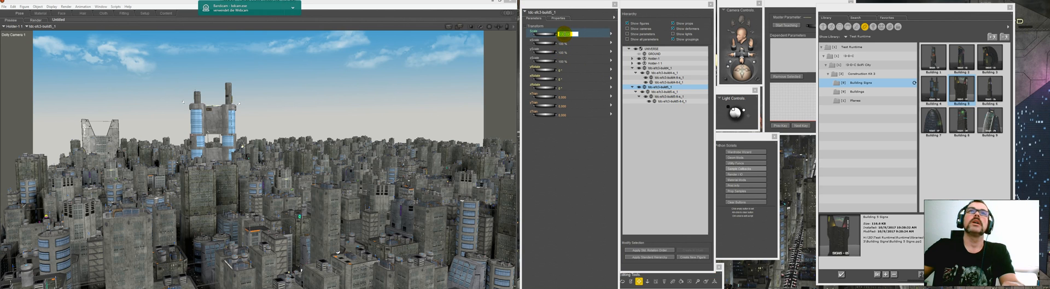
text(2)
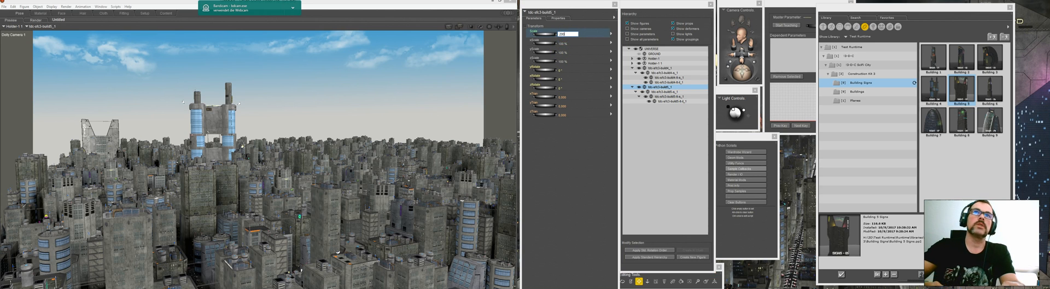
key(Return)
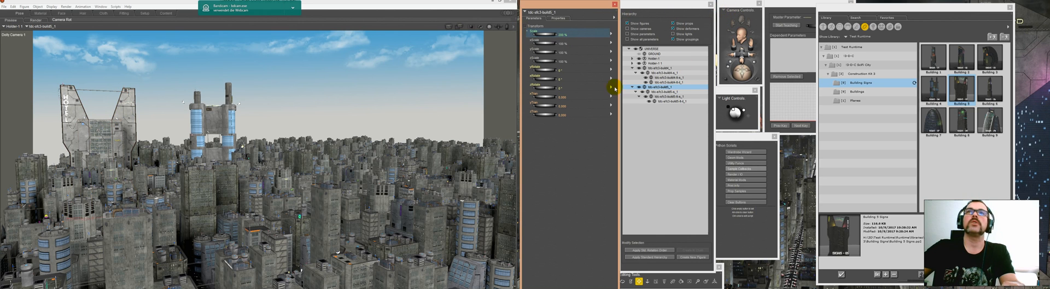
click(565, 107)
text(0)
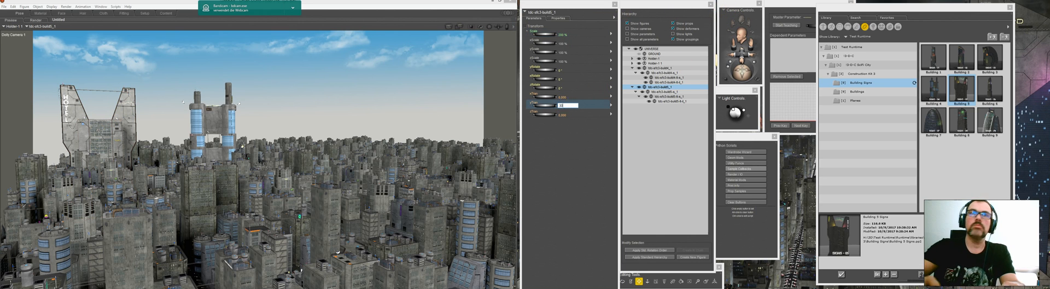
key(Return)
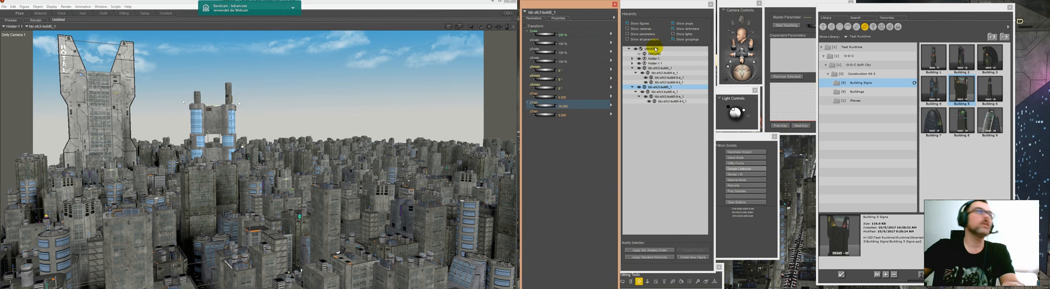
Step: Switch to the top camera view and move Building 05 toward the rear of the city with a Z translation of -240
click(730, 10)
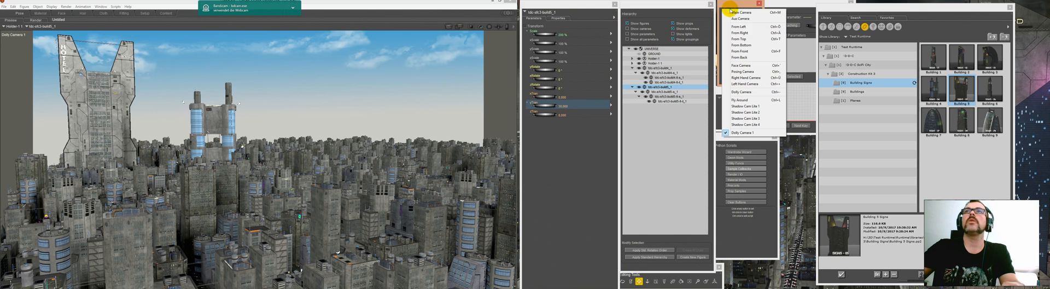
click(755, 40)
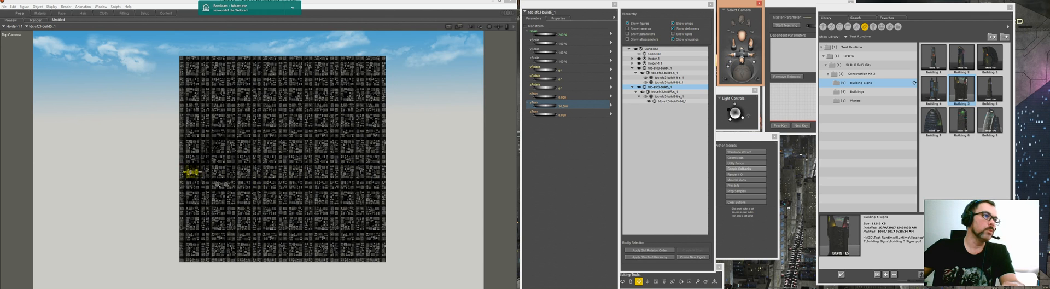
click(563, 115)
text(-)
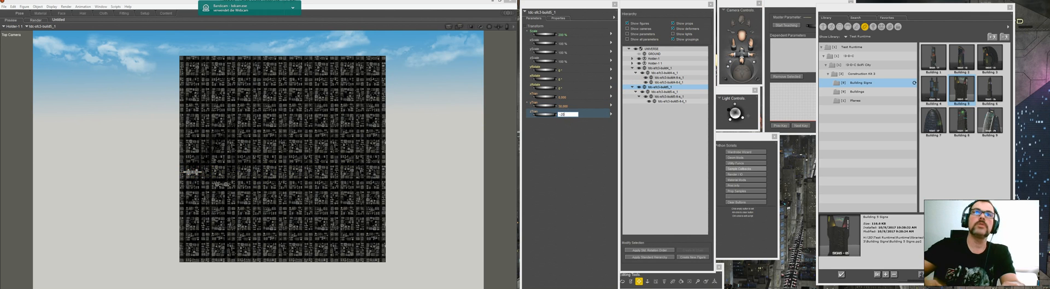
text(20)
key(Return)
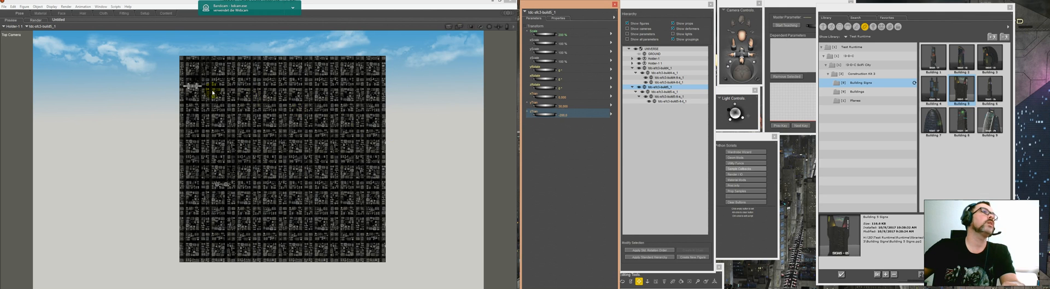
click(565, 116)
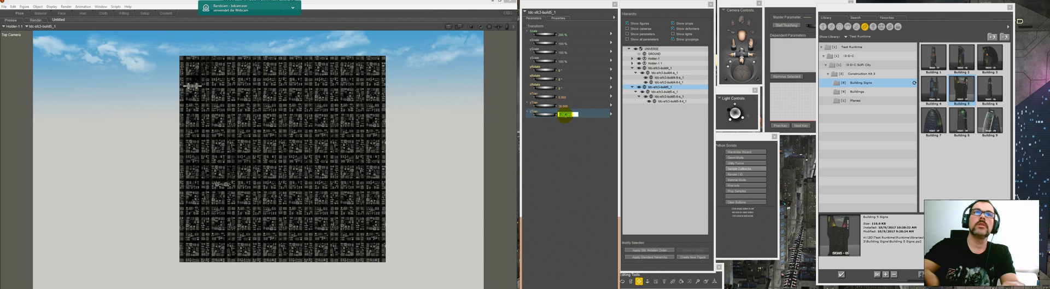
text(-240)
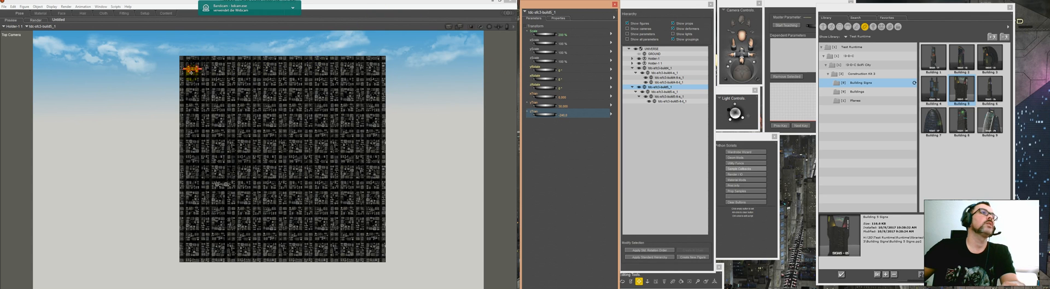
Step: Push Building 05 back past the city's rear edge and shift it sideways toward the middle of the city
click(563, 116)
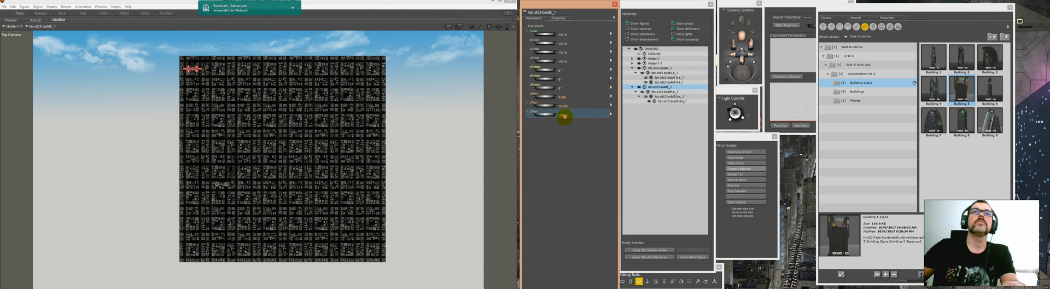
text(-280)
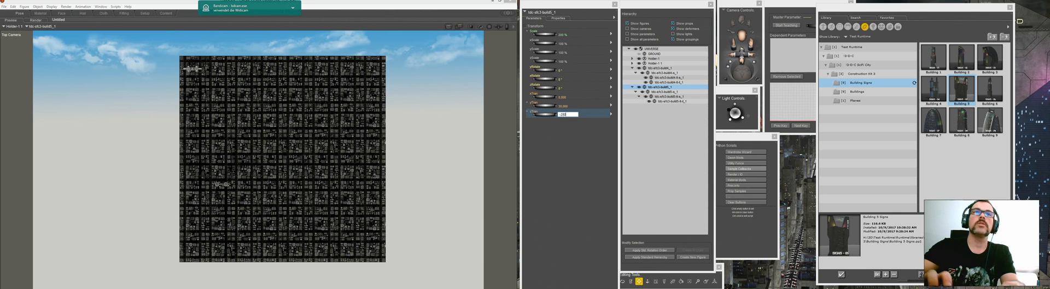
key(Return)
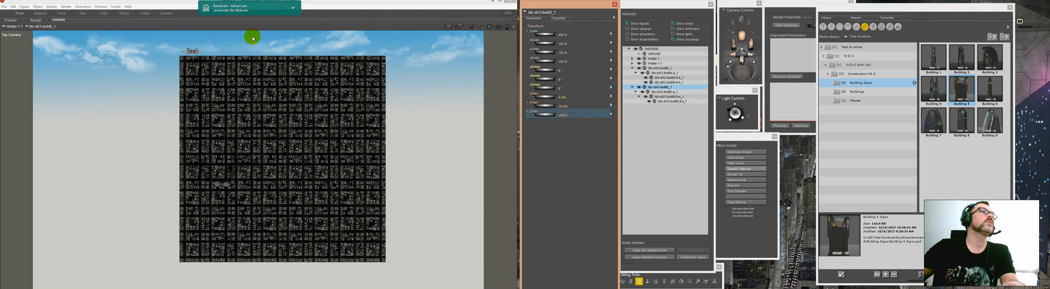
click(193, 50)
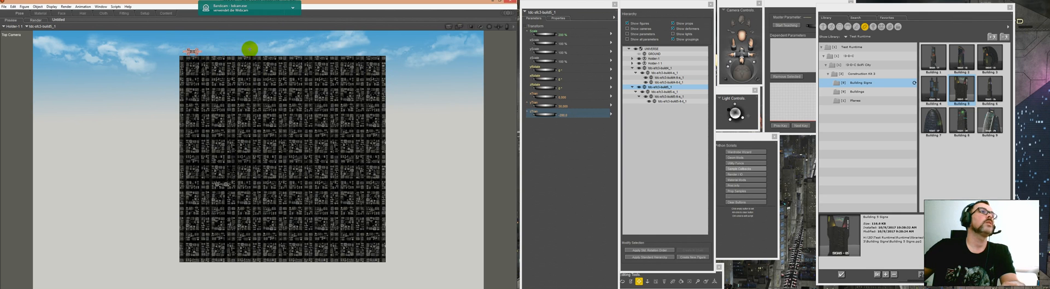
drag(193, 49, 265, 48)
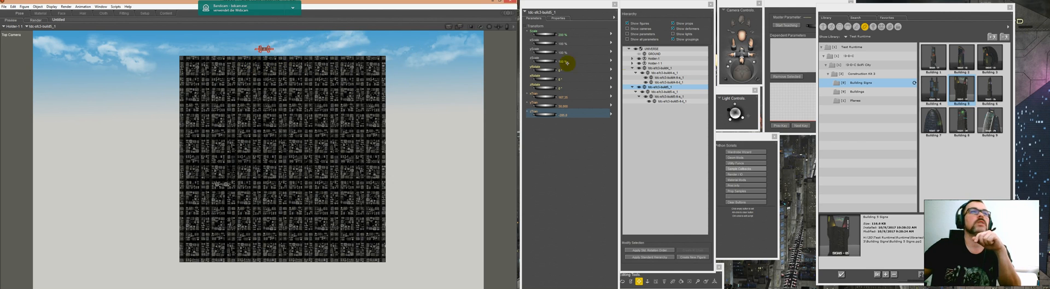
Step: Return to the Dolly Camera 1 view and reposition Building 05 on the skyline beside the twin-tower building
click(676, 92)
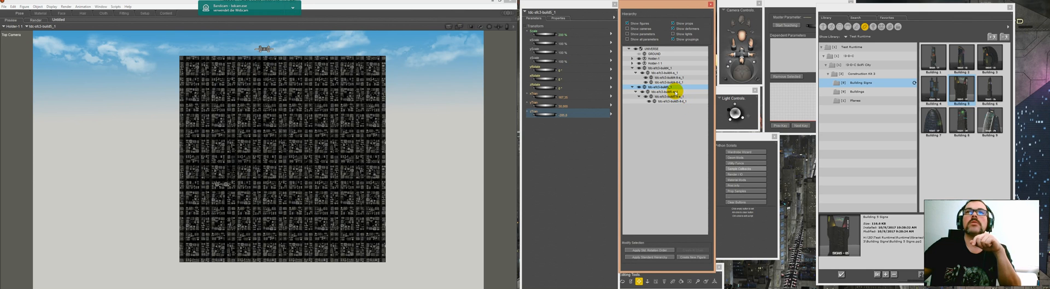
click(676, 92)
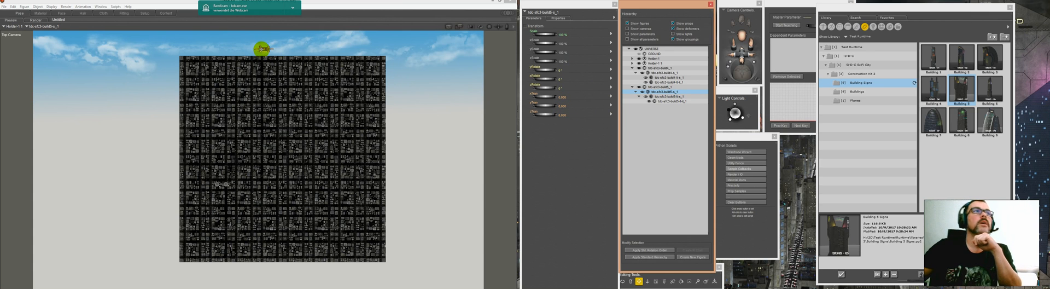
click(736, 12)
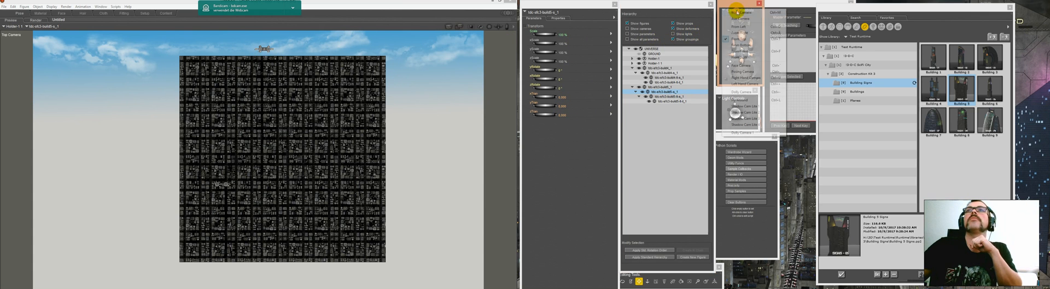
click(742, 132)
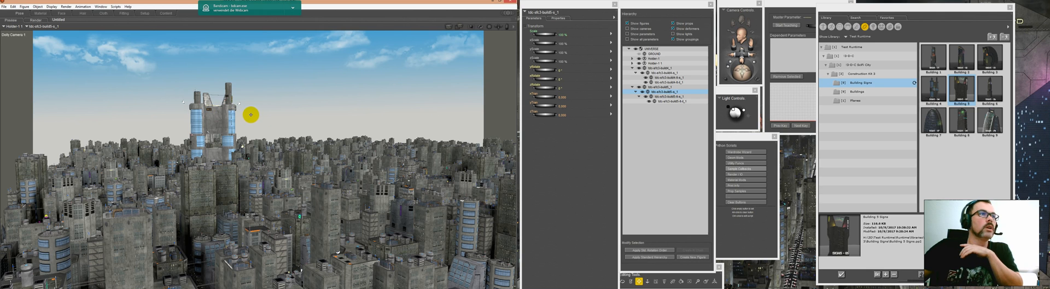
drag(264, 116, 270, 116)
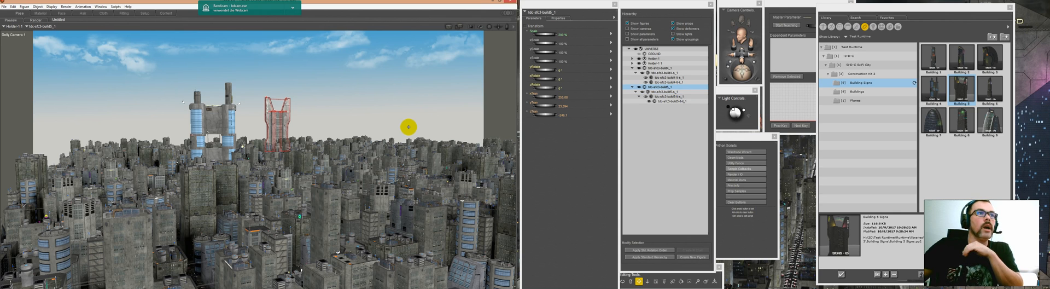
Step: Load the Building 08 prop from the construction kit's Buildings folder
click(866, 92)
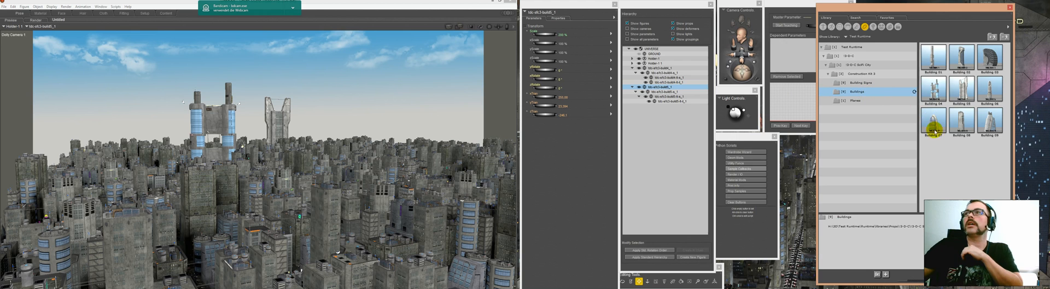
click(962, 123)
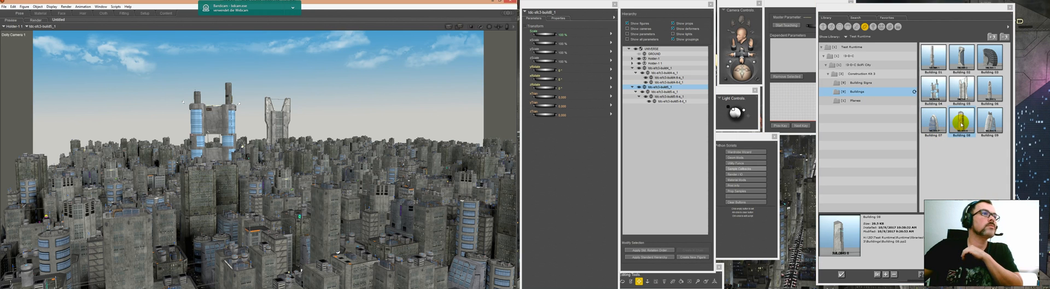
double_click(961, 123)
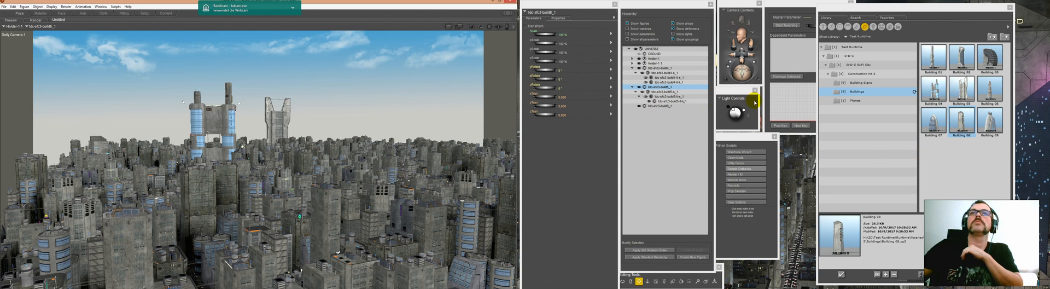
Step: Load the Building 8 Signs prop and parent it to Building 08 in the hierarchy
click(872, 84)
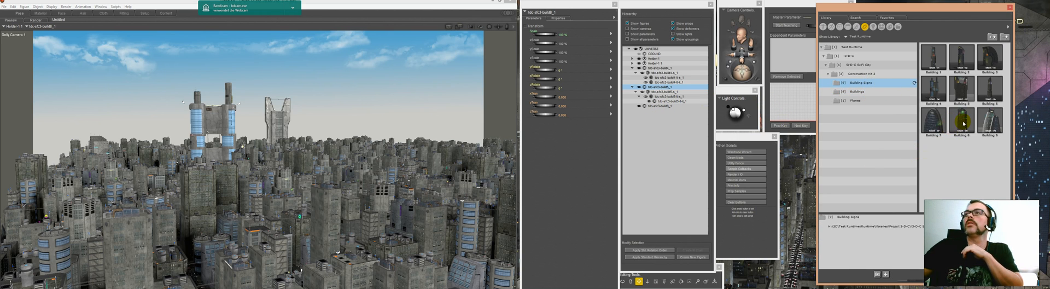
click(963, 123)
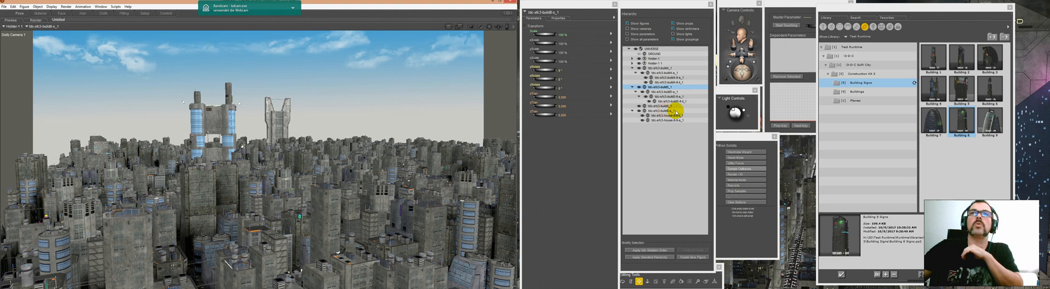
drag(678, 112, 668, 109)
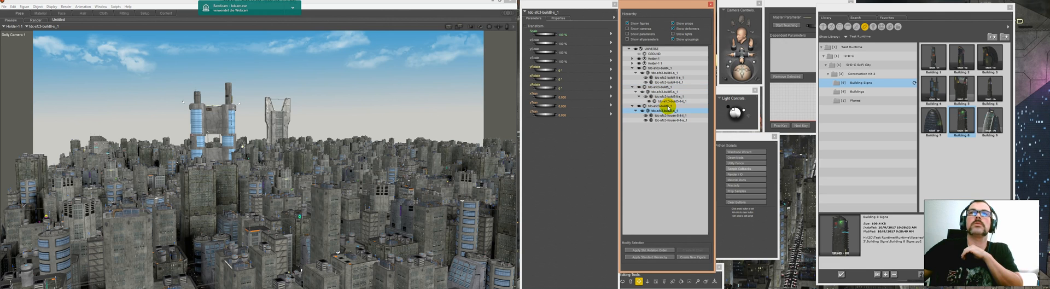
Step: Scale the Building 08 prop to 200% and raise it with a Y translation of 30
click(668, 106)
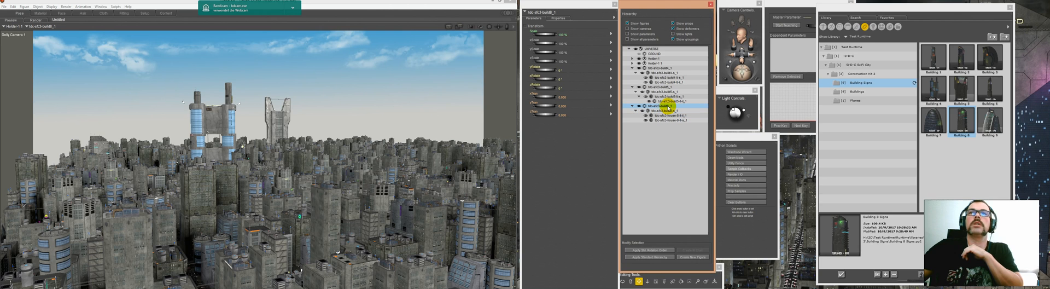
click(563, 34)
text(200)
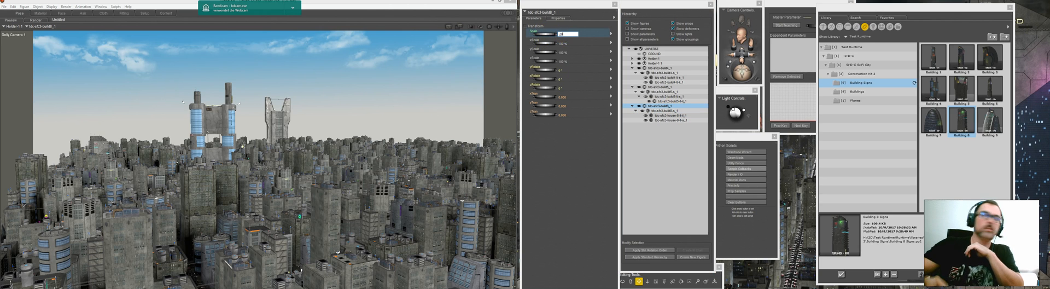
key(Return)
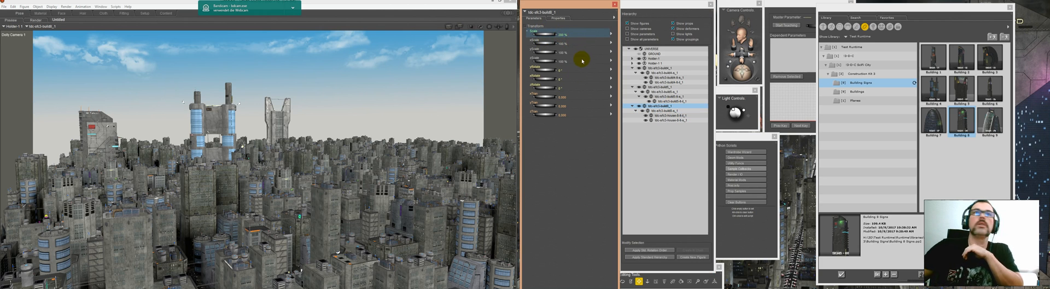
click(562, 105)
click(563, 107)
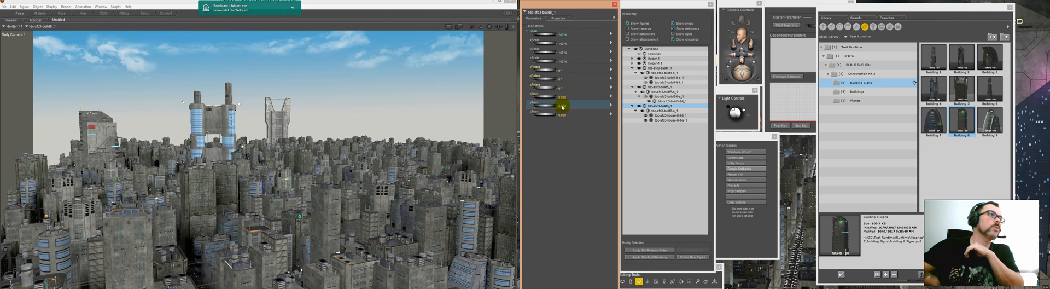
text(30)
key(Return)
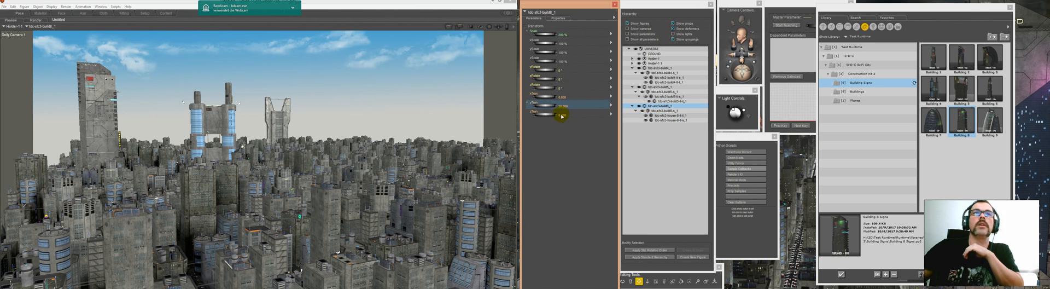
Step: Set Building 08's Z translation to 100, bring it slightly closer to the camera, and shift it to the view's left edge
click(561, 116)
click(561, 118)
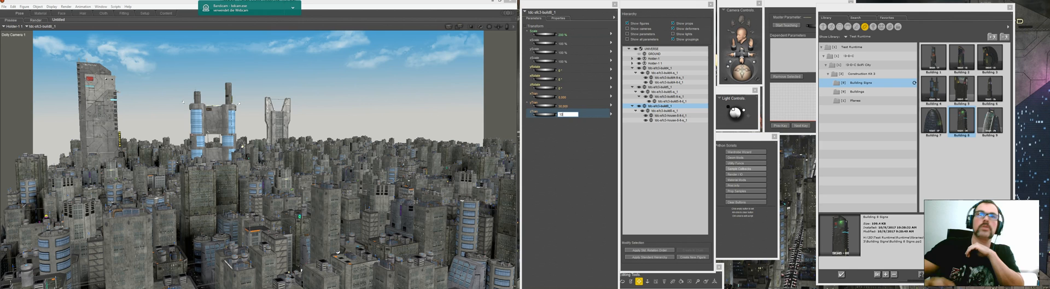
text(100)
key(Return)
click(562, 117)
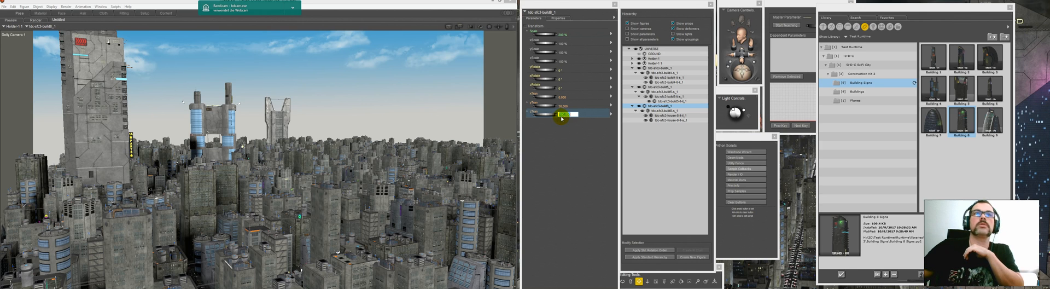
click(562, 118)
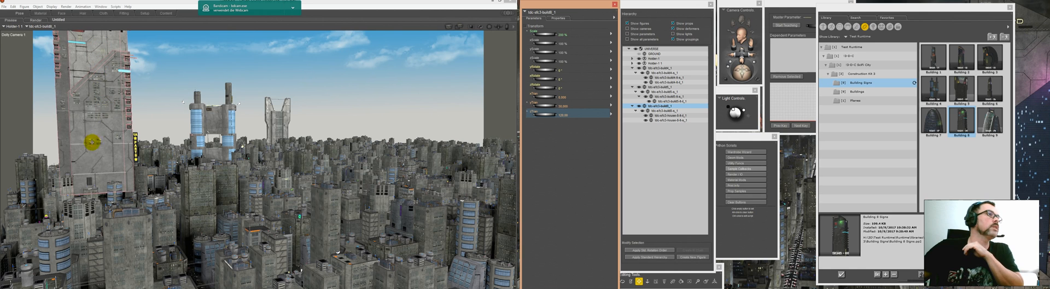
click(97, 101)
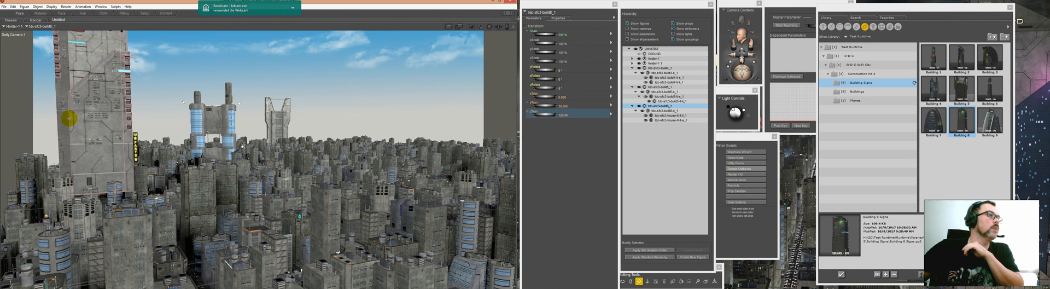
drag(69, 118, 42, 122)
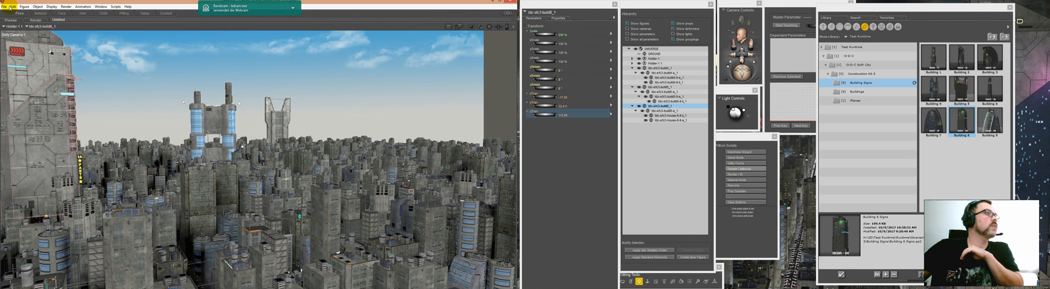
Step: Save the scene as test12 in the construction kit folder one level above Scene
click(4, 7)
click(16, 46)
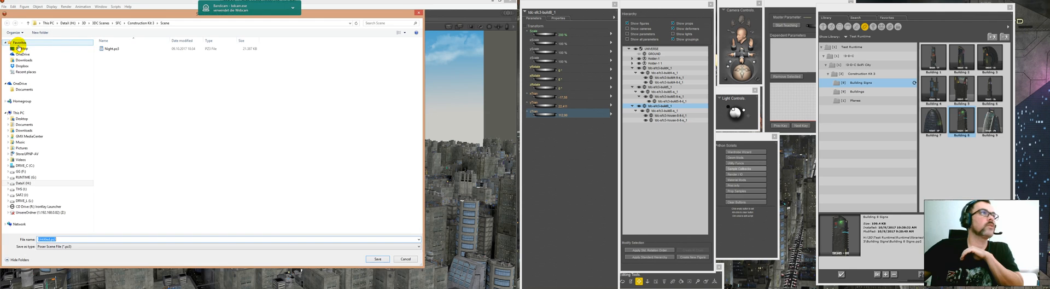
click(138, 23)
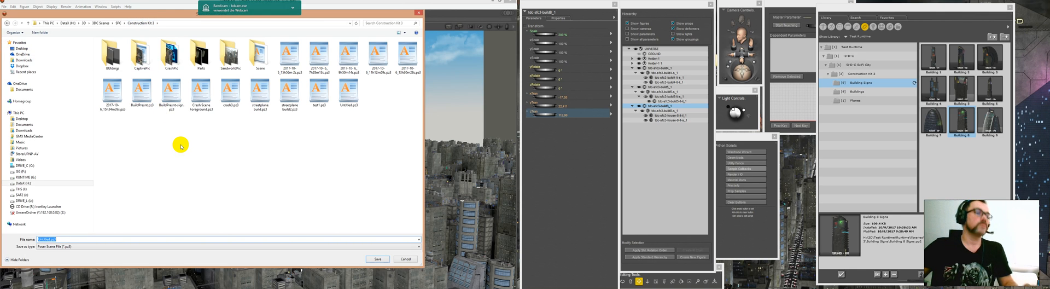
text(test12)
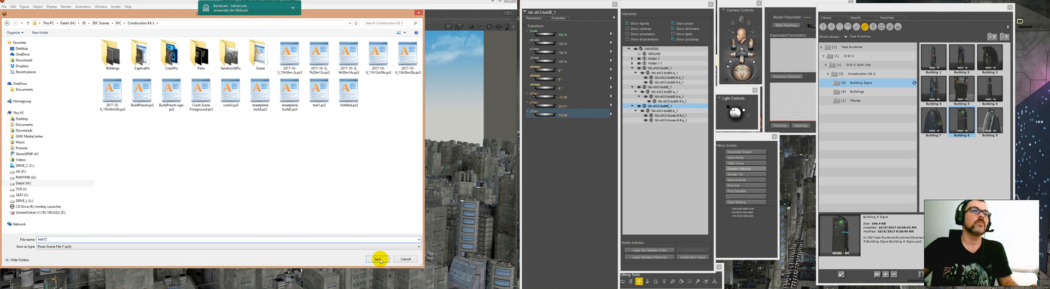
click(378, 259)
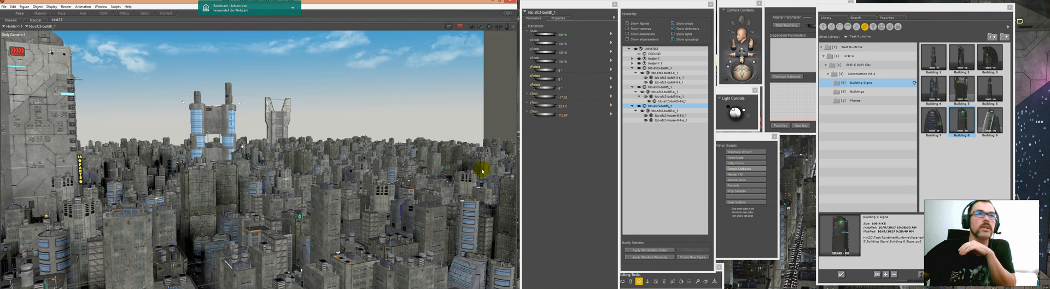
drag(486, 166, 485, 164)
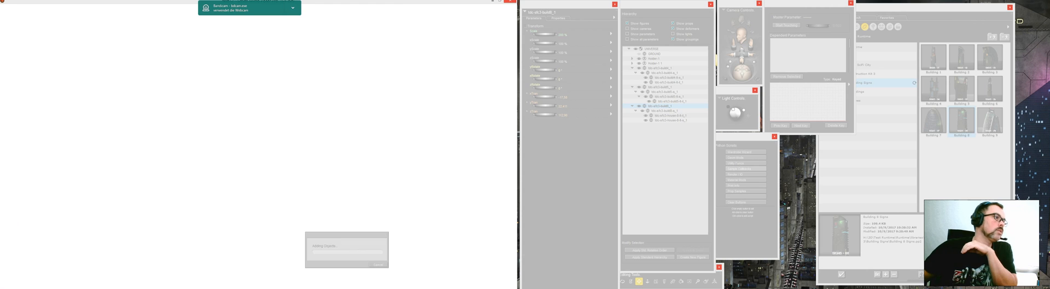
click(1, 228)
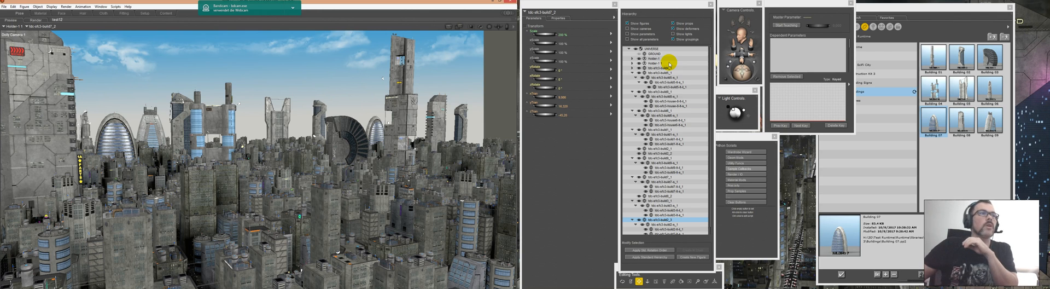
Step: Collapse all expanded landmark building entries in the hierarchy so that only their top-level items are listed
click(632, 74)
click(633, 74)
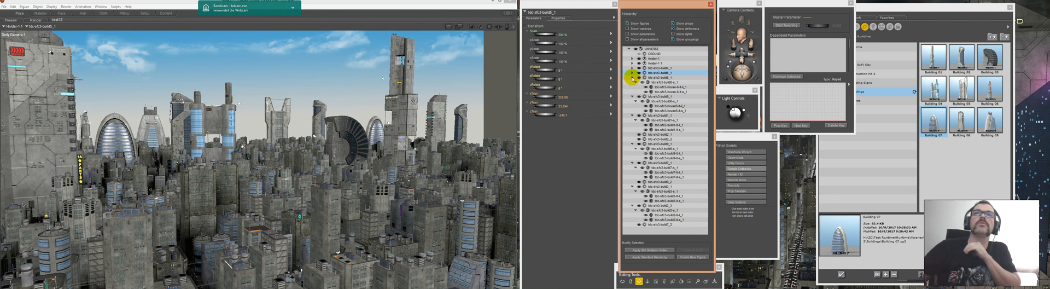
click(633, 78)
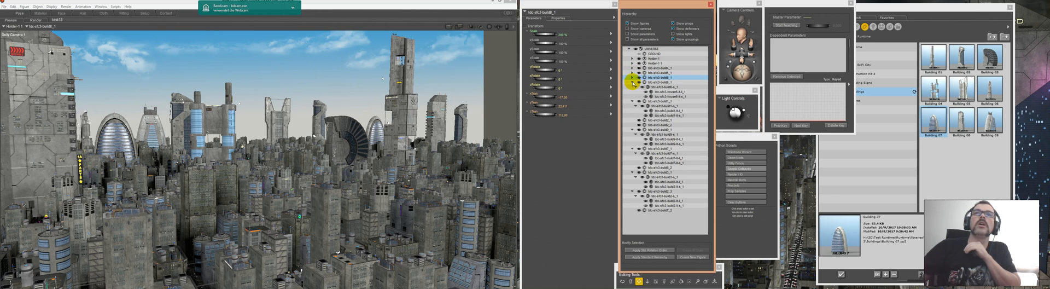
click(633, 83)
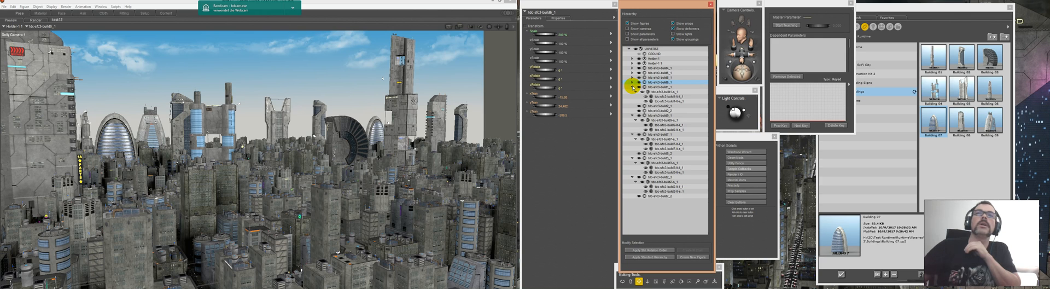
click(632, 87)
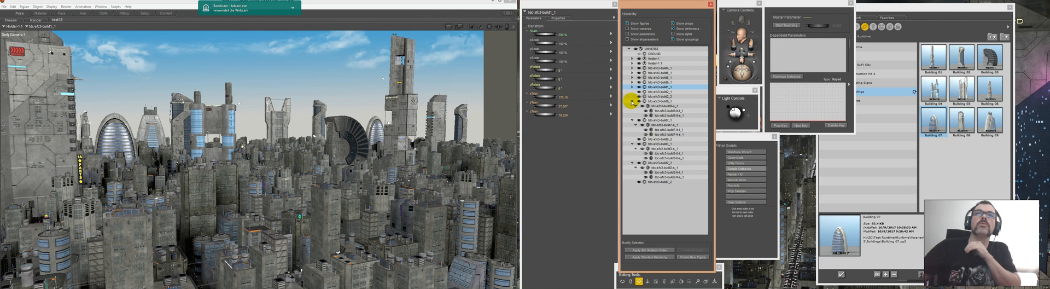
click(632, 101)
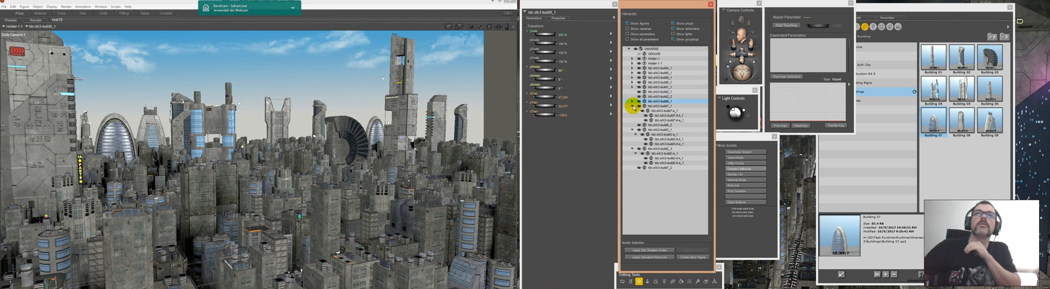
click(633, 106)
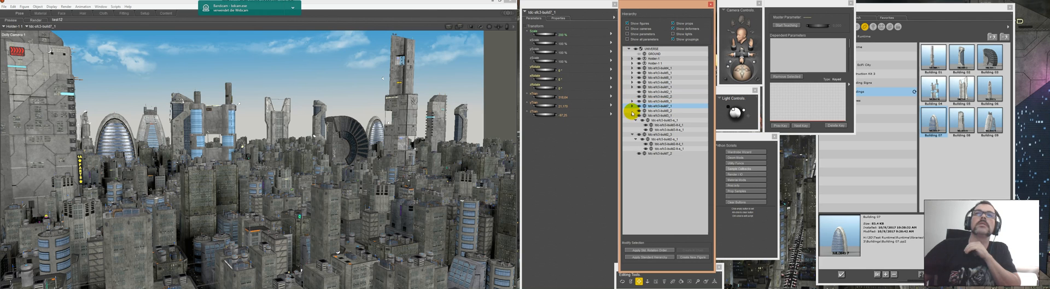
click(632, 115)
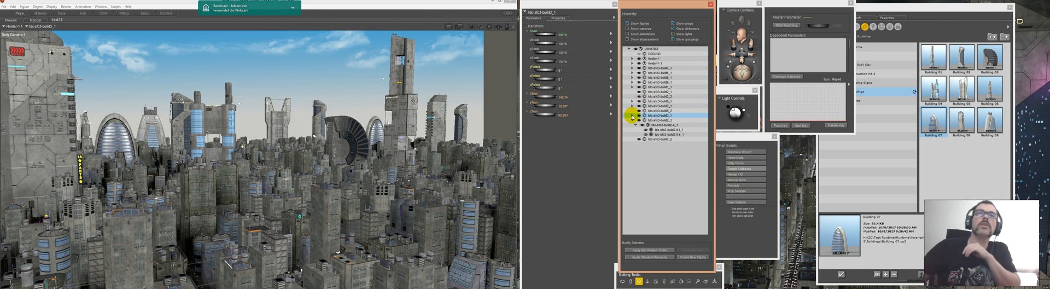
click(632, 120)
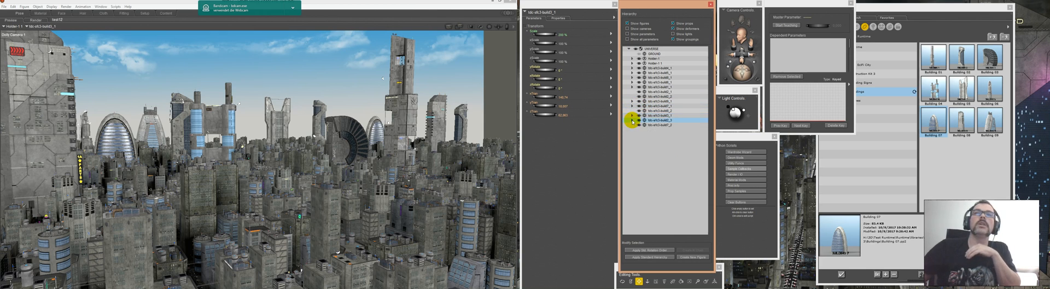
Step: Examine the rendered city view with its landmark skyline and depth haze
click(36, 21)
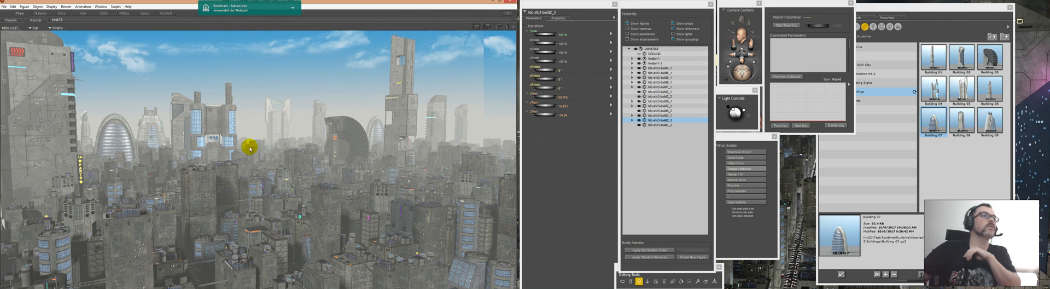
Step: Select all landmark buildings in the hierarchy and load the Holder grouping tool from the figure library's Commons folder
click(654, 69)
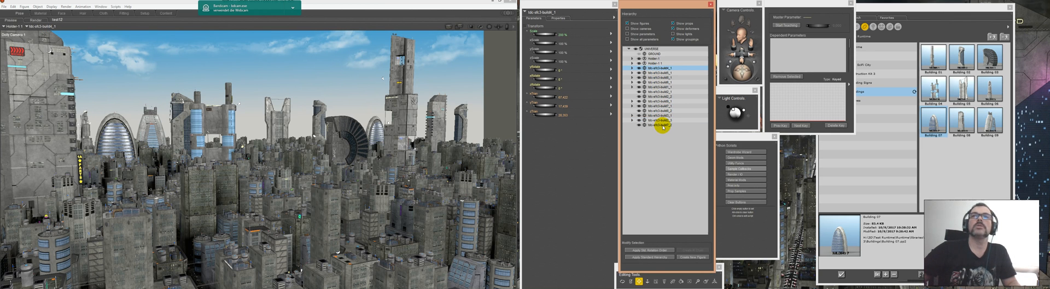
shift+click(661, 124)
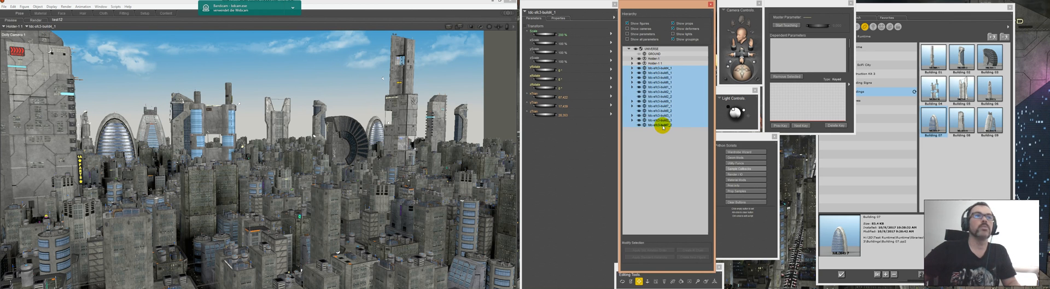
click(863, 8)
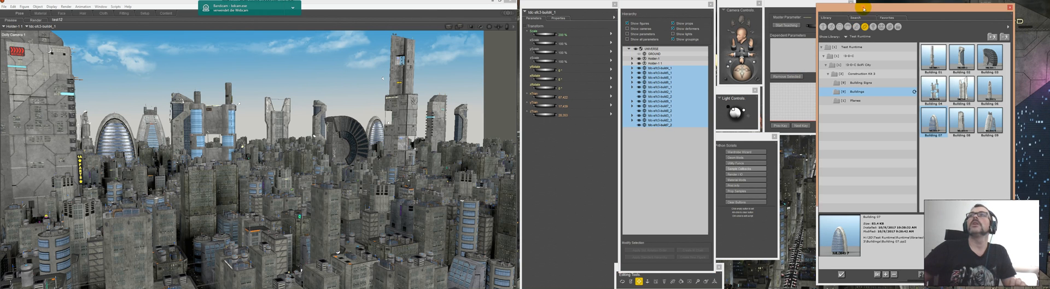
click(824, 27)
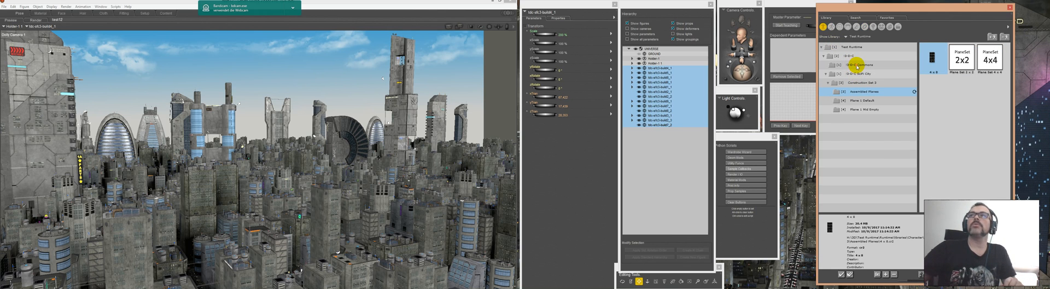
click(857, 65)
click(926, 60)
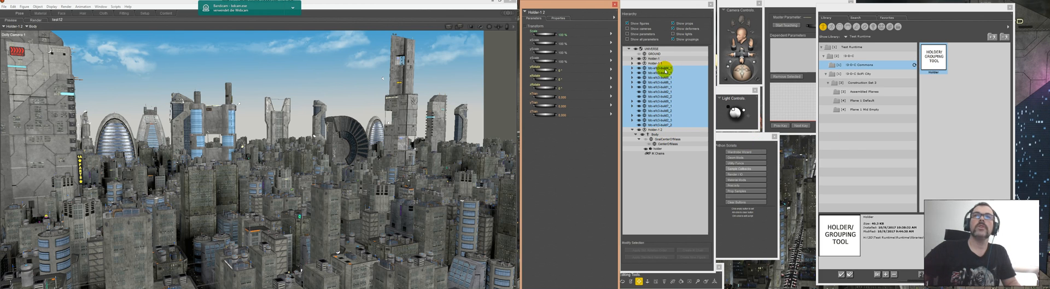
Step: Parent all selected landmark buildings to the Body of the newly loaded Holder in the hierarchy
drag(662, 115, 655, 135)
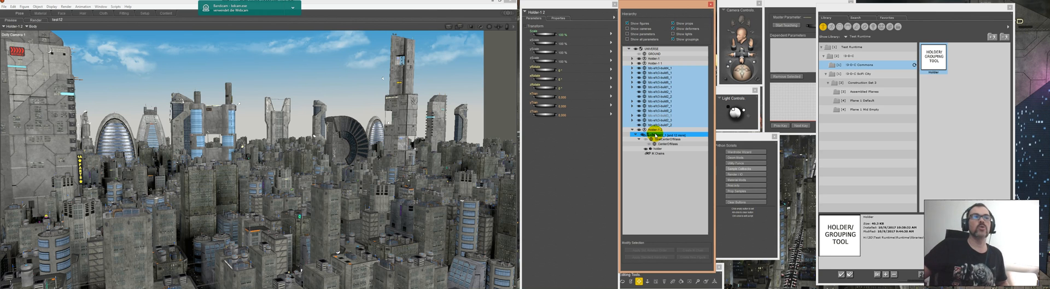
drag(656, 134, 656, 135)
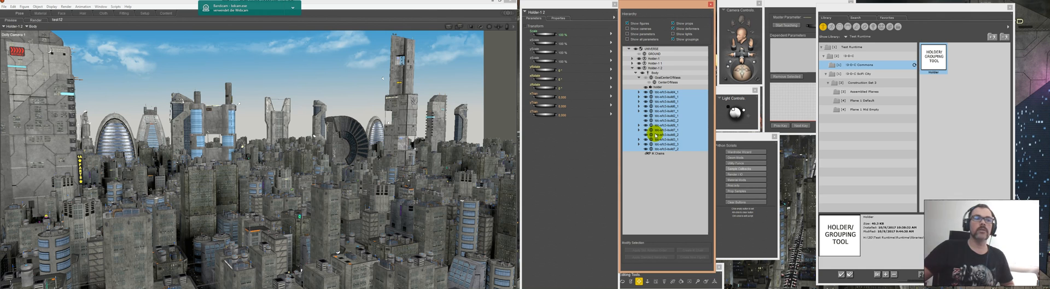
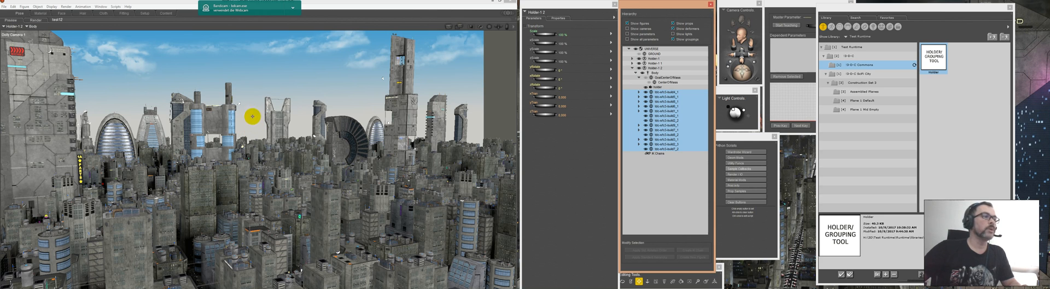
Step: Load Building 06 and its matching Building 6 Signs from the construction kit's prop library into the scene
click(865, 26)
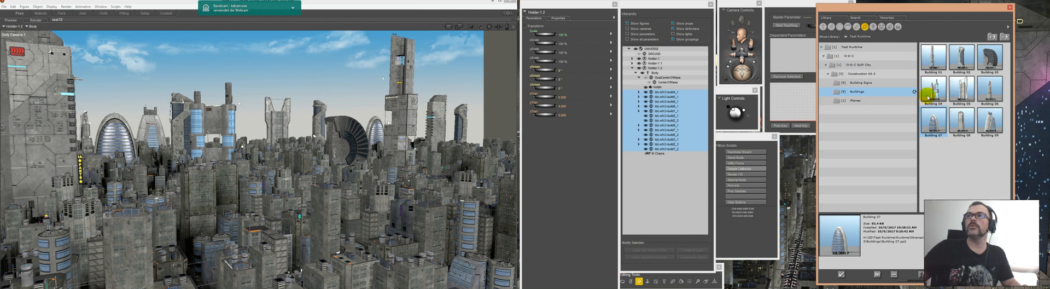
click(988, 89)
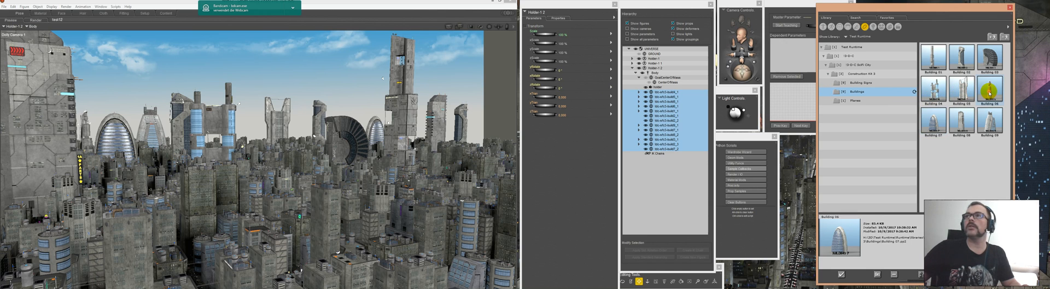
double_click(989, 89)
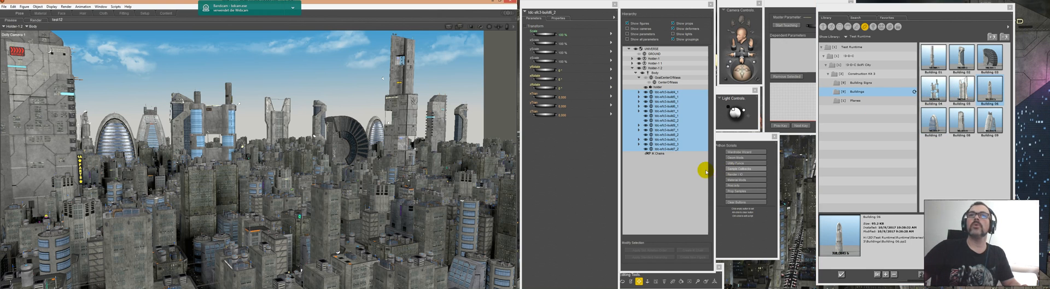
click(863, 82)
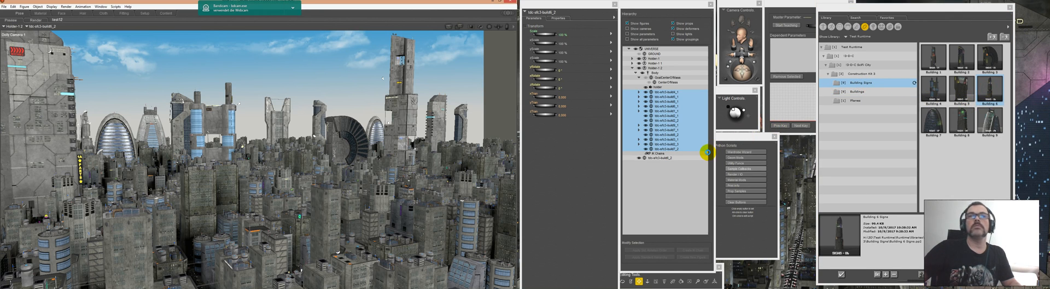
Step: Parent the Building 6 signs to the newly loaded Building 06 in the hierarchy and select that building
click(661, 159)
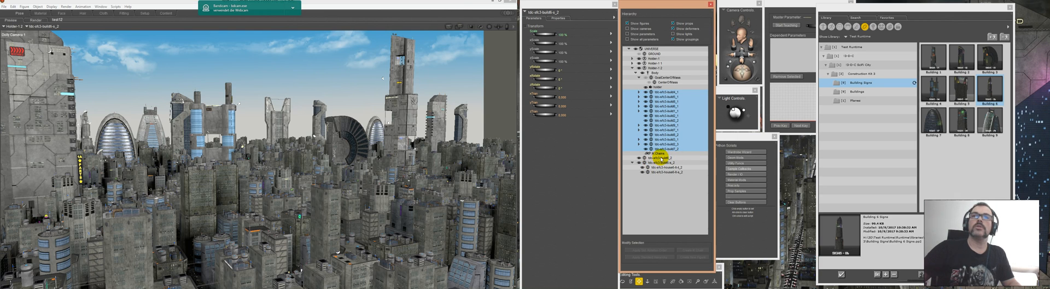
click(662, 158)
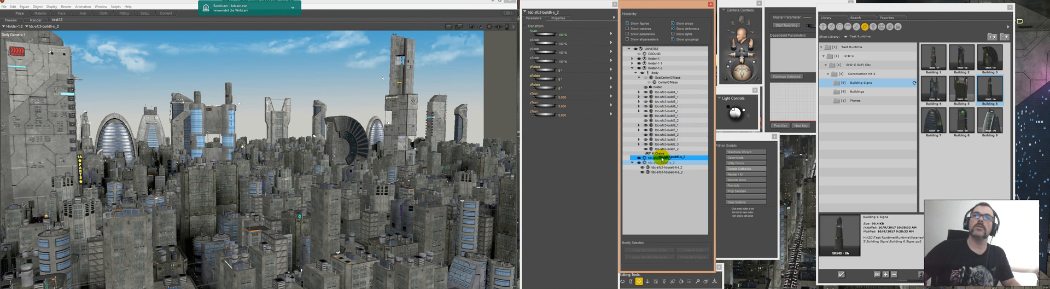
drag(662, 158, 662, 158)
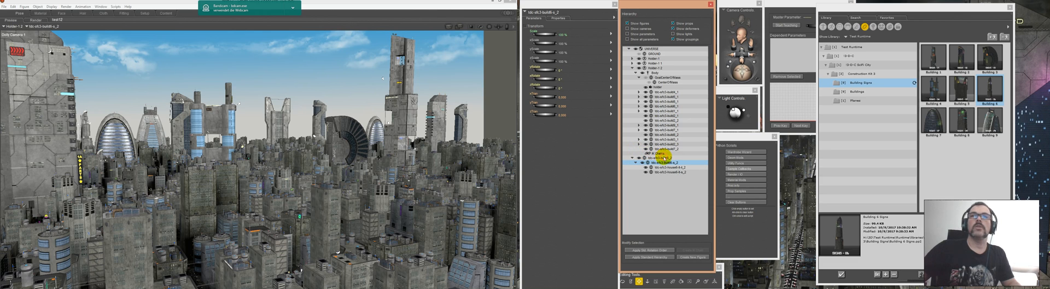
Step: Scale Building 06 to 200 %, set its Z translation to -290 and raise it above the rooftops
click(562, 35)
text(100)
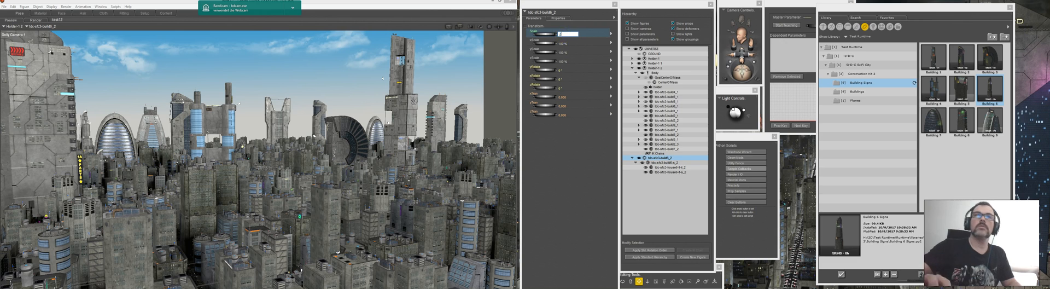
key(Return)
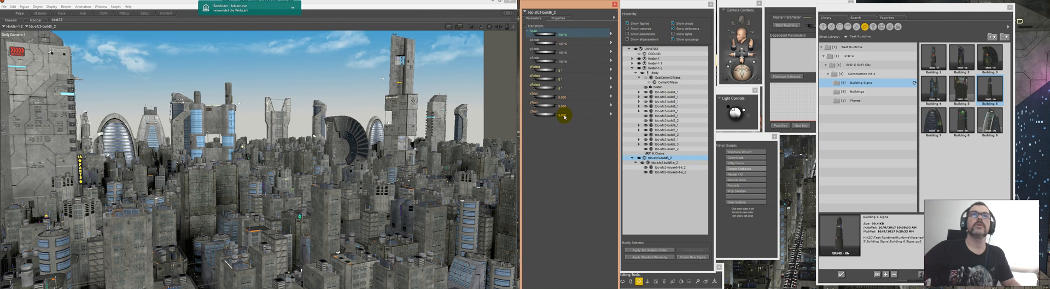
click(562, 114)
text(-290)
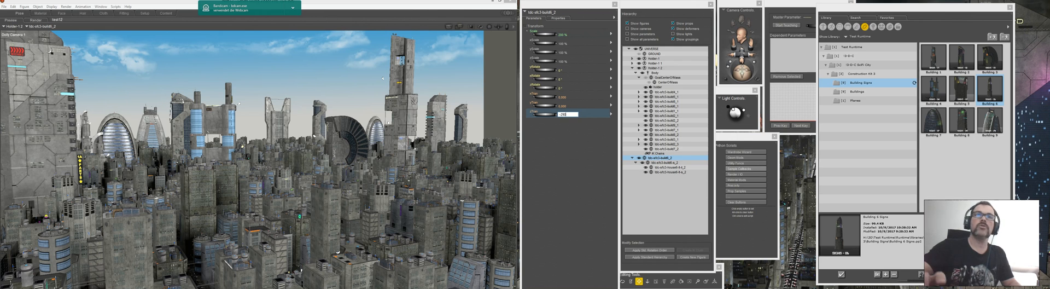
key(Return)
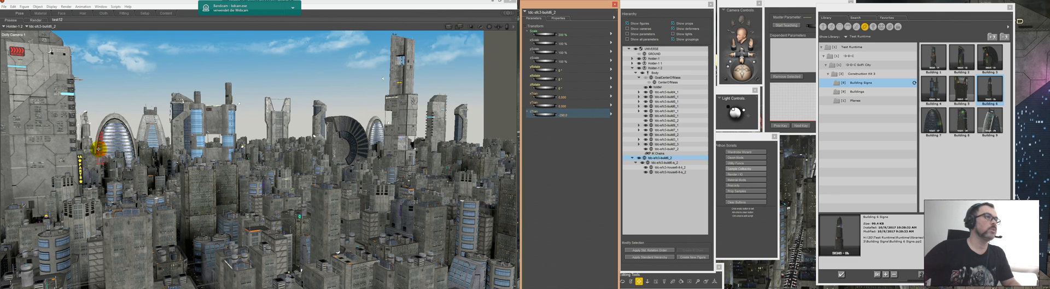
click(560, 103)
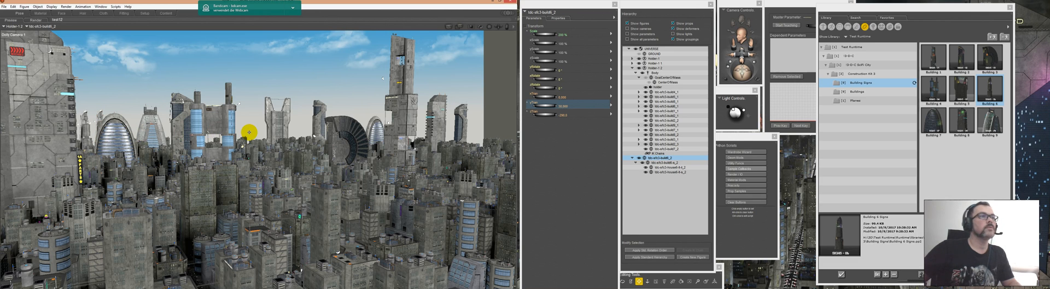
Step: Position Building 06 in the skyline gap beside the twin-tower landmark and set its Y rotation to 180 degrees
drag(249, 133, 249, 143)
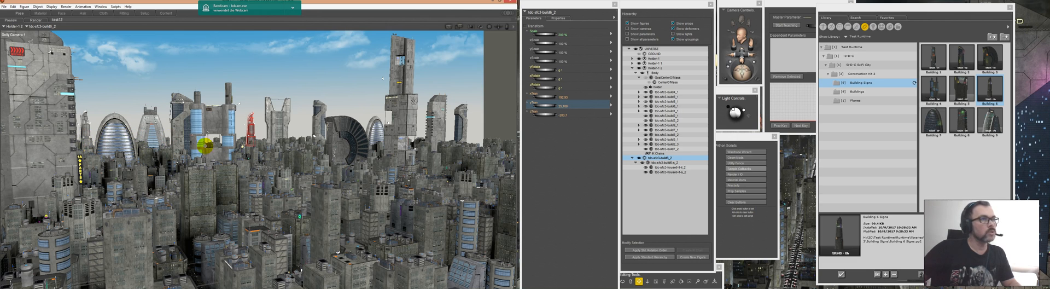
click(560, 71)
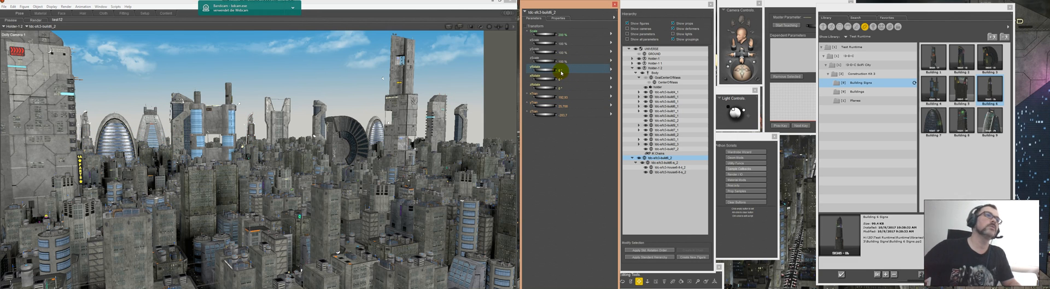
text(180)
key(Return)
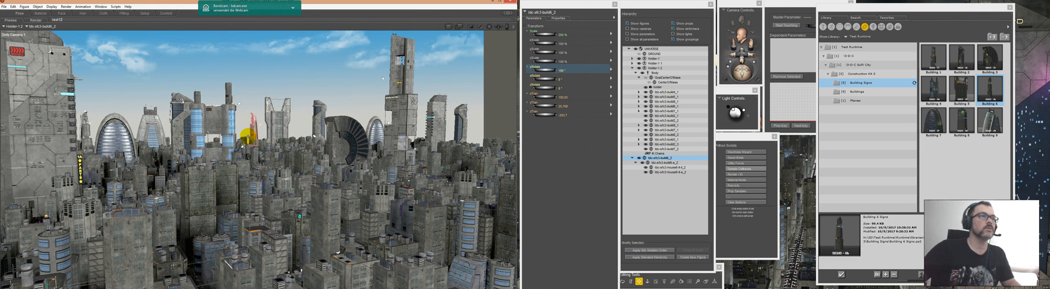
drag(247, 135, 242, 136)
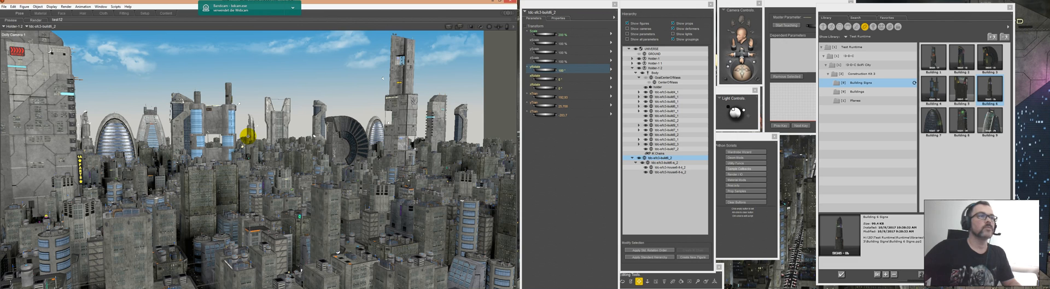
Step: Load Building 04 and its matching Building 4 Signs from the construction kit's prop library
click(867, 93)
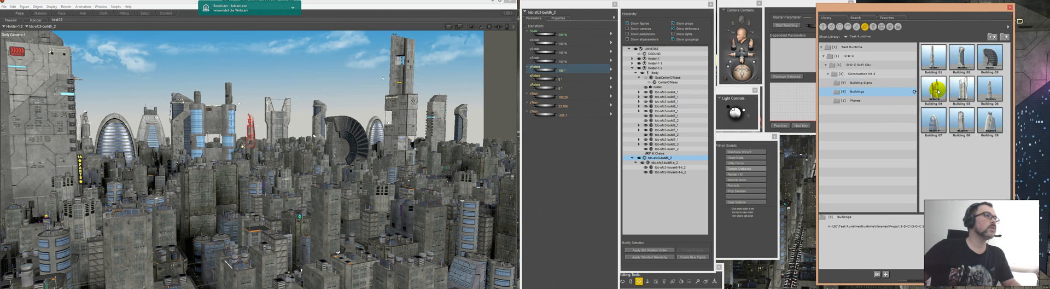
click(938, 92)
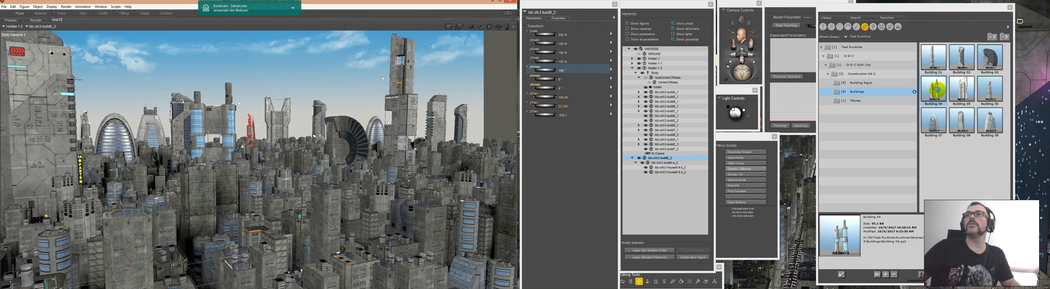
click(872, 86)
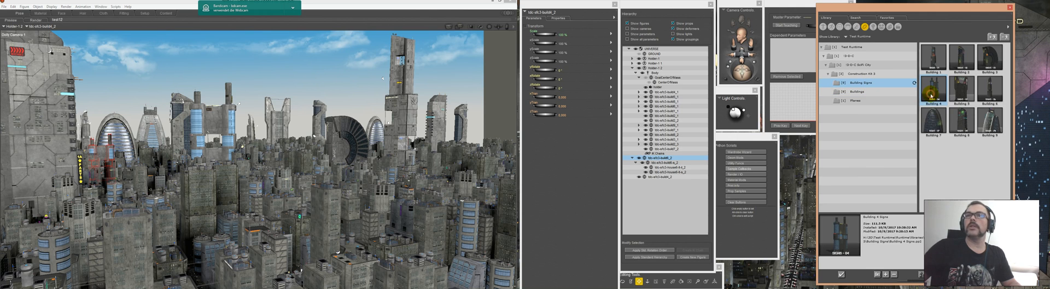
Step: Parent the Building 4 signs to the newly loaded Building 04 in the hierarchy and select that building
click(663, 176)
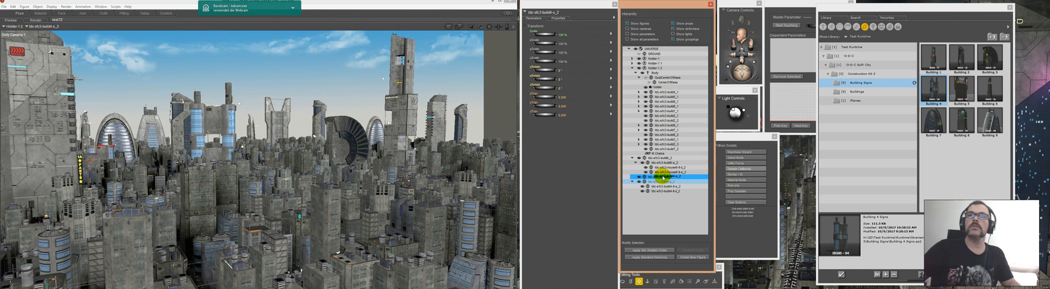
drag(663, 177, 663, 178)
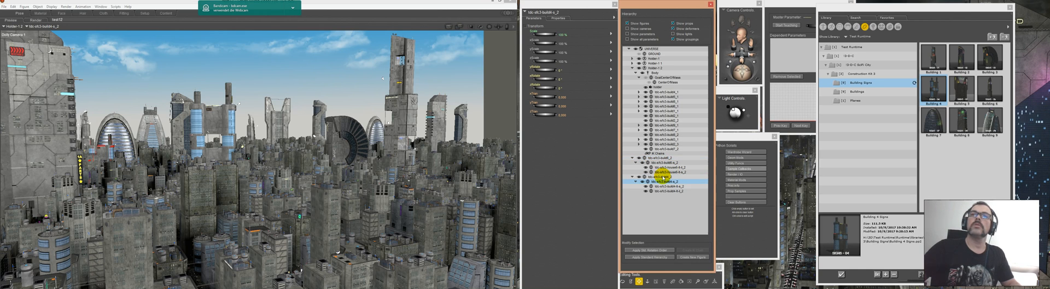
click(663, 177)
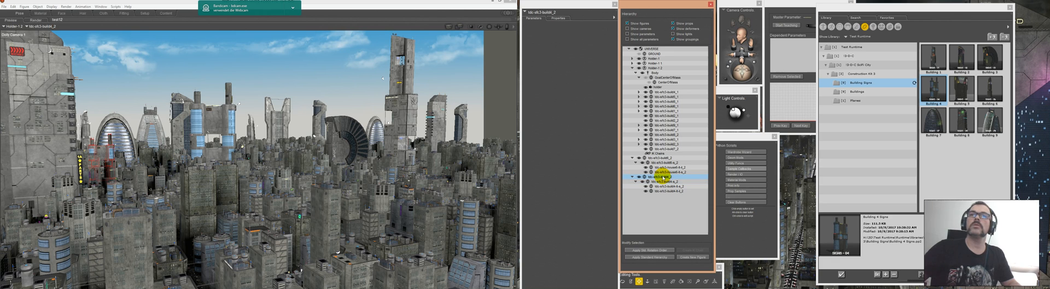
Step: Scale Building 04 to 200 % and set its Y translation to 30
click(564, 34)
text(2)
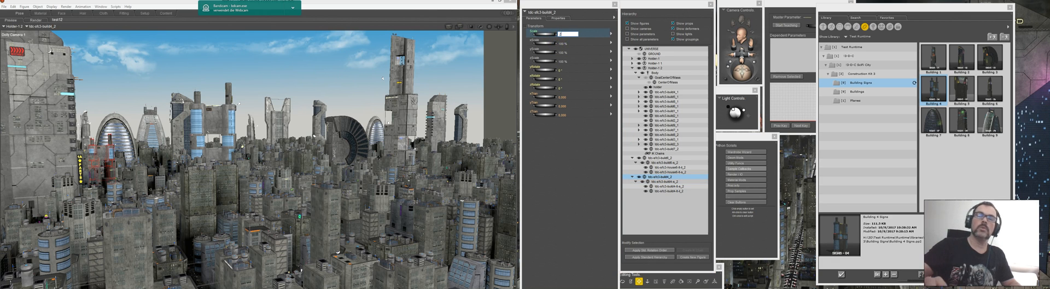
text(00)
key(Return)
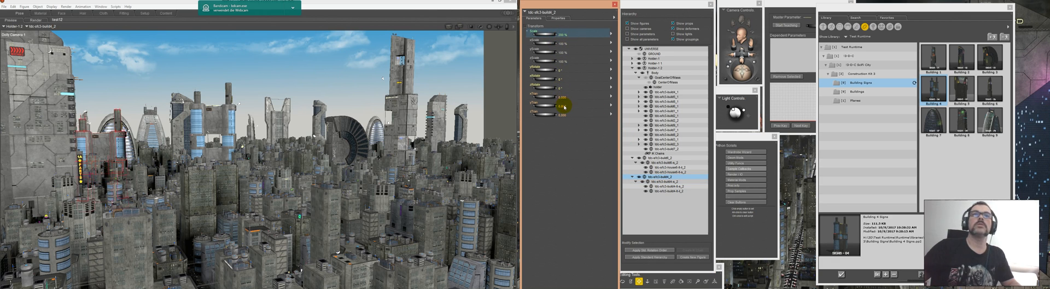
click(564, 107)
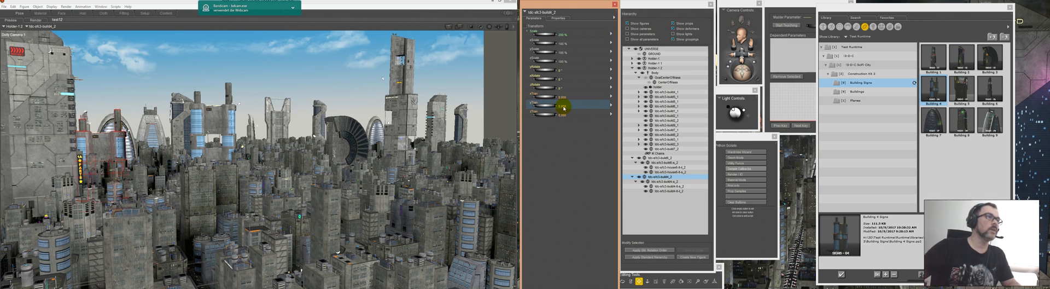
text(30)
key(Return)
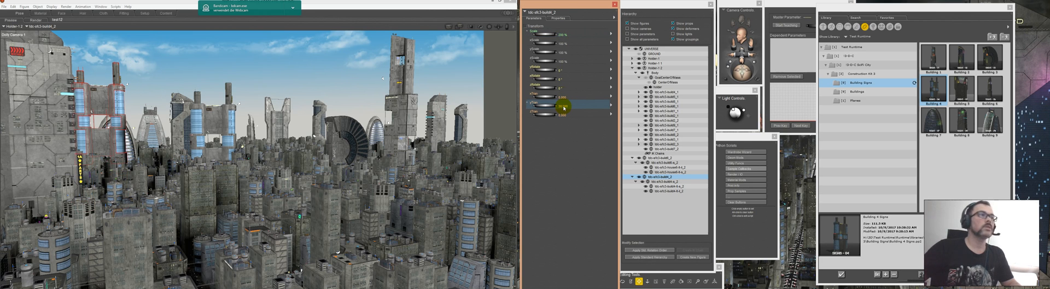
Step: Set the Y rotation of Building 04 to 90 degrees
click(563, 71)
click(563, 71)
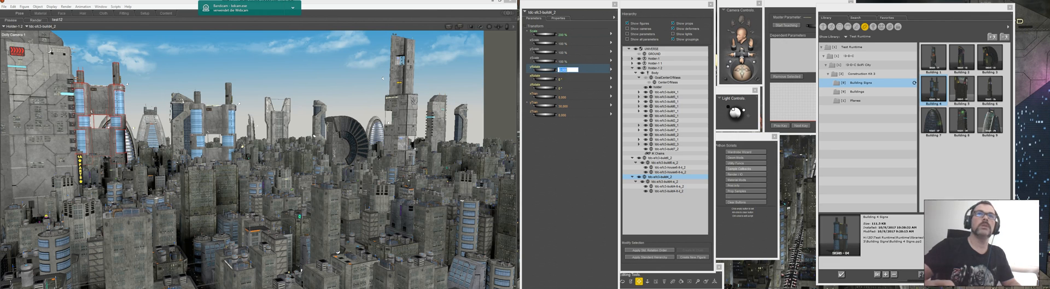
text(90)
click(563, 71)
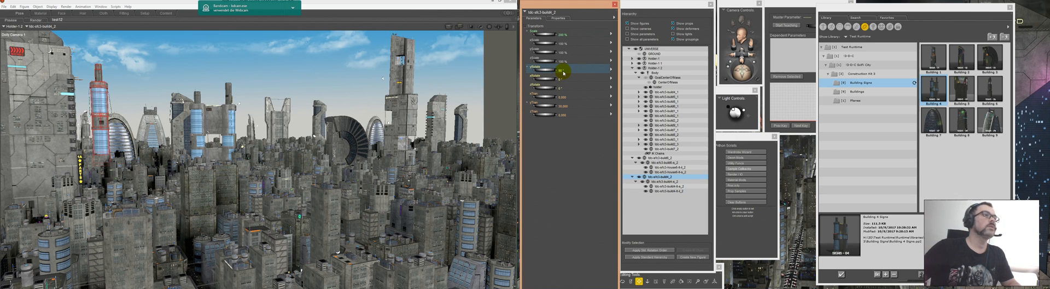
Step: Set the Z translation of Building 04 to -290 and move it sideways into place in the distant skyline
click(563, 115)
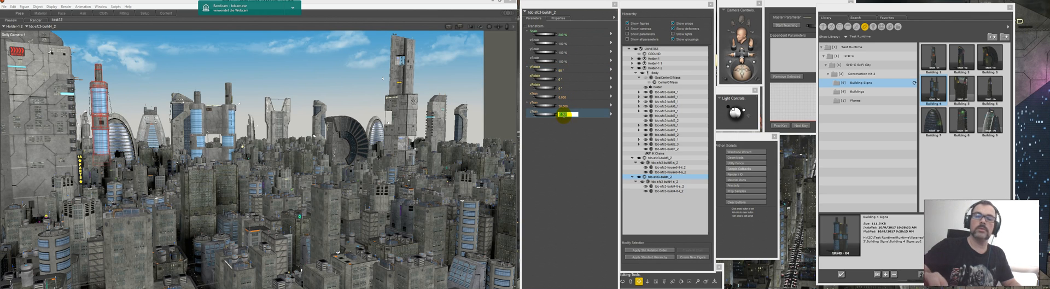
text(290)
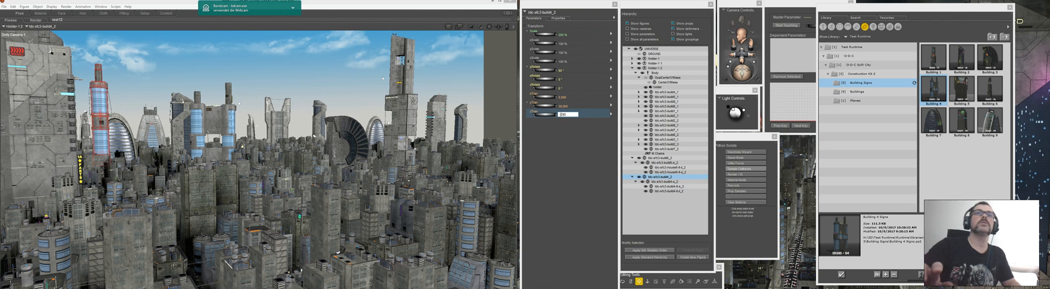
key(Return)
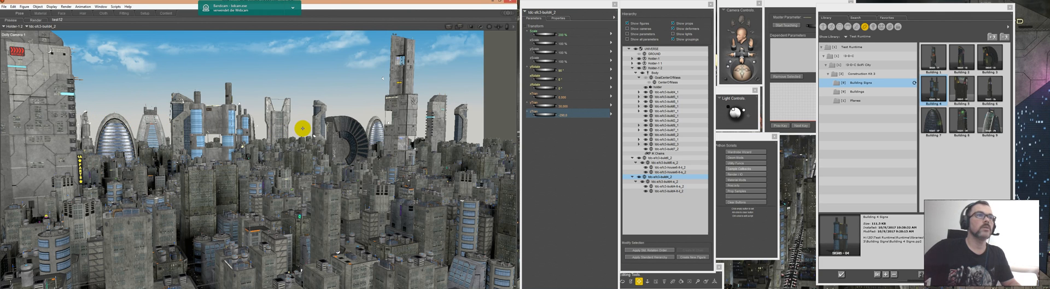
drag(301, 128, 299, 127)
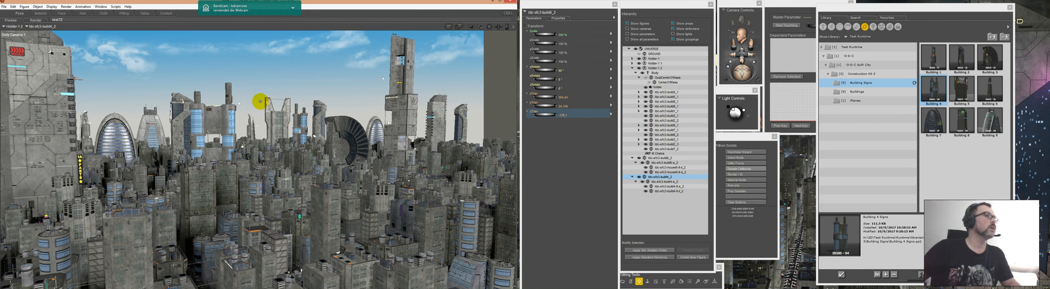
Step: Render the city view with the two added landmark buildings and save the scene
click(34, 21)
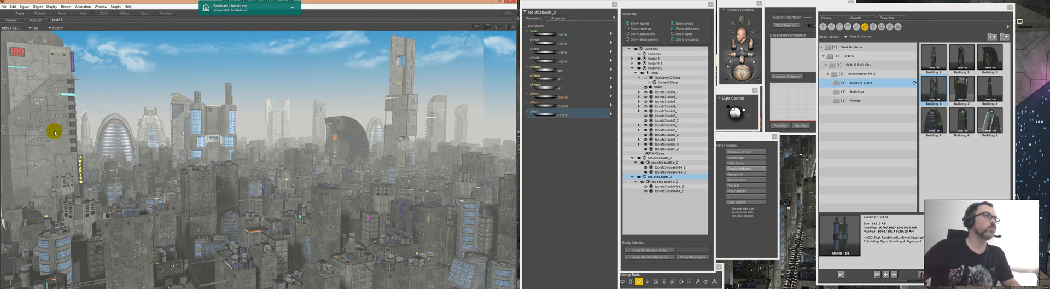
click(5, 6)
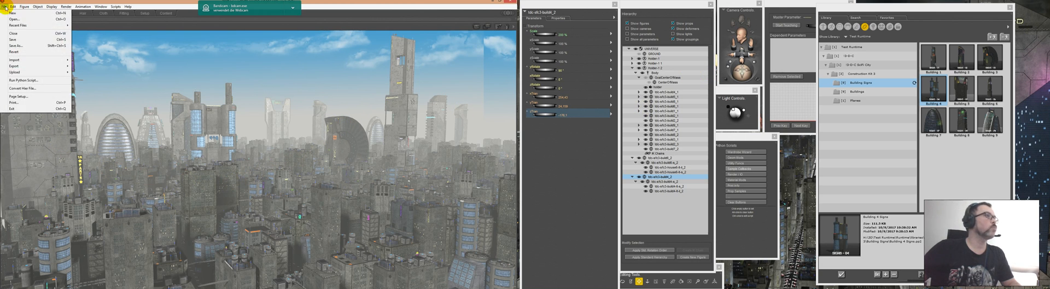
click(14, 40)
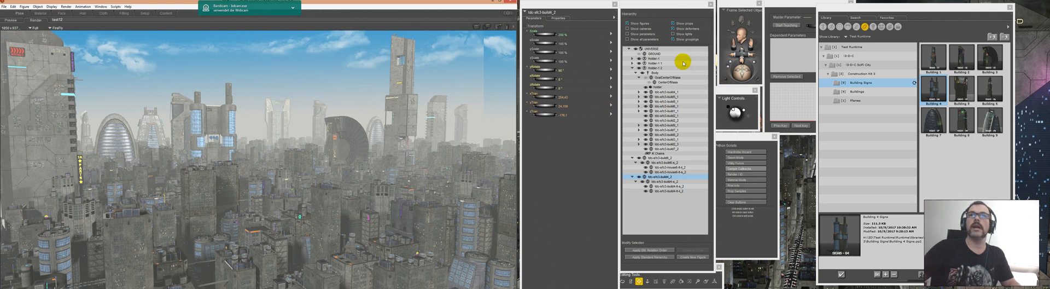
Step: Parent the two new landmark building figures to the Body of Holder 1 2 and collapse the holder's hierarchy
click(633, 158)
click(633, 158)
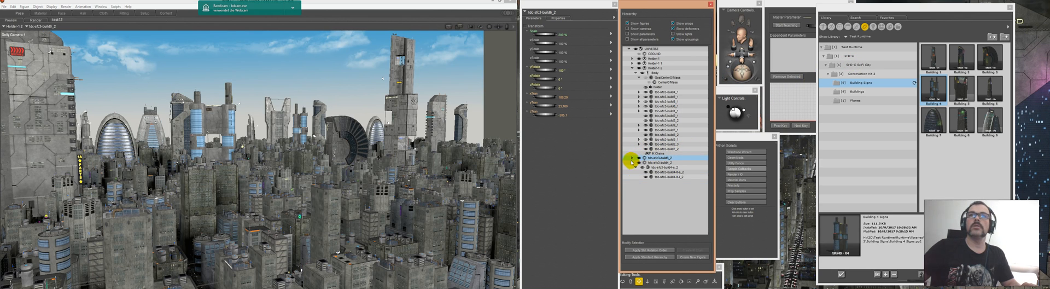
click(633, 163)
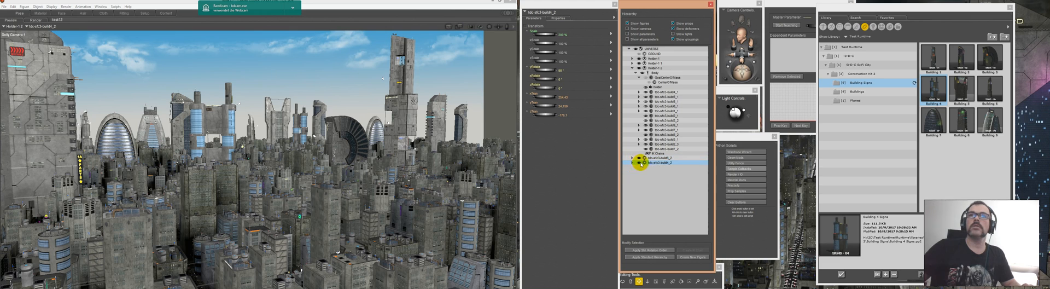
ctrl+click(660, 162)
drag(661, 162, 668, 72)
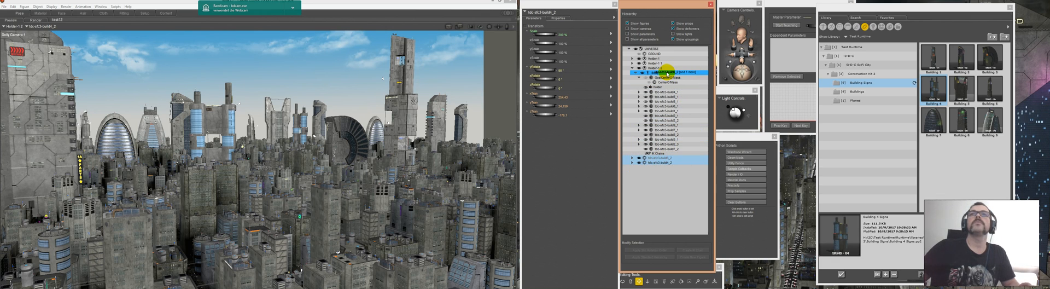
drag(668, 72, 667, 72)
click(632, 68)
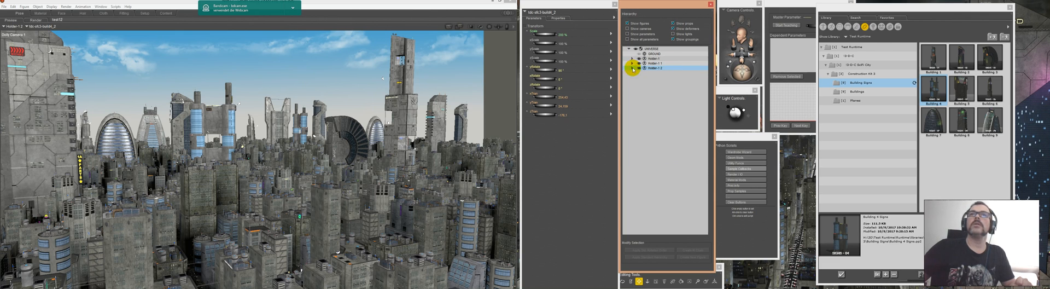
Step: Apply the Daylight light set from the Construction Kit 3 folder of the light library to the city
click(874, 26)
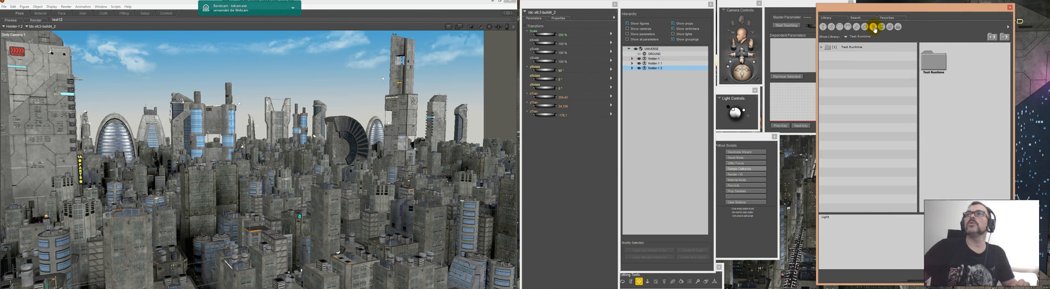
double_click(850, 48)
double_click(850, 57)
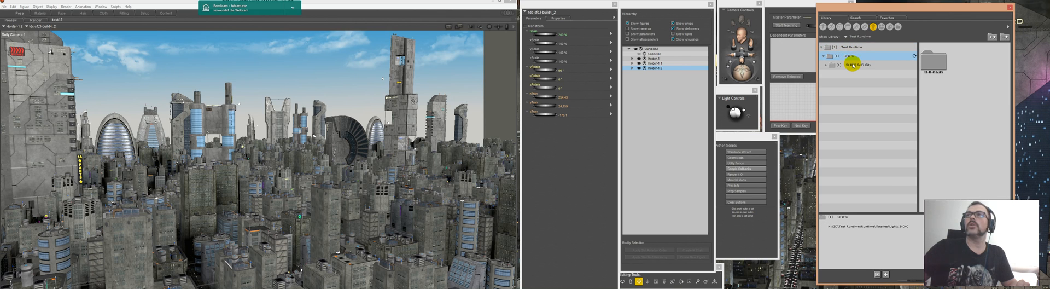
double_click(853, 65)
click(852, 73)
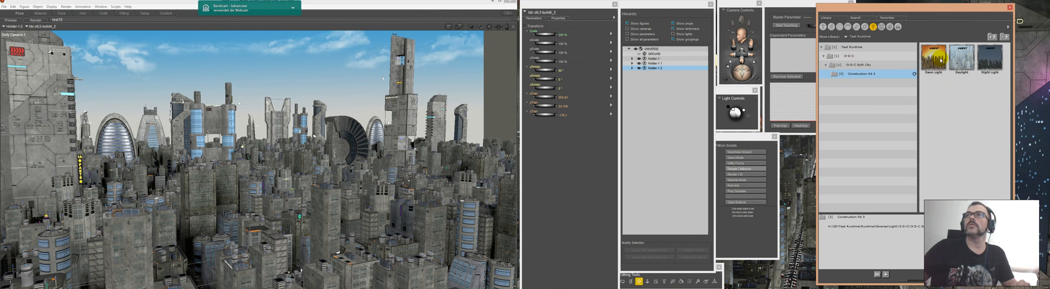
click(940, 60)
click(963, 61)
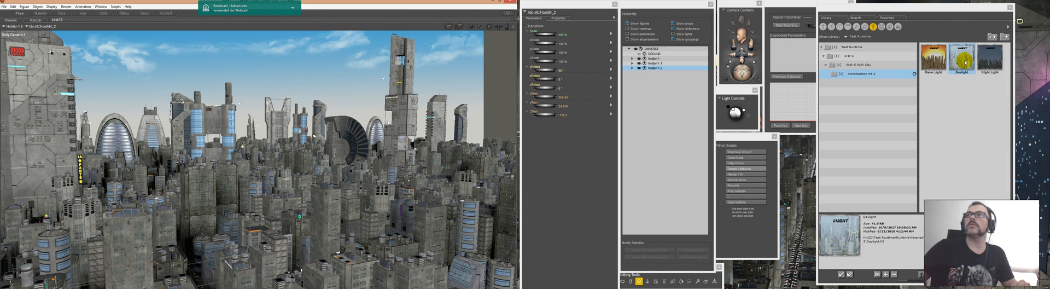
click(446, 79)
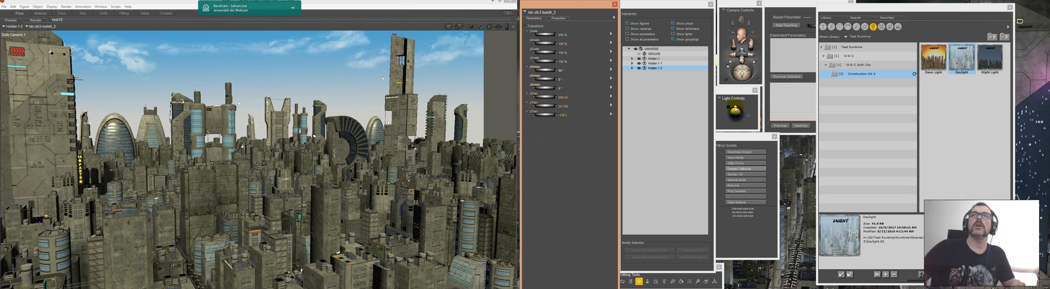
Step: Shift the direction of the sun light across the city and change its color to a neutral white
drag(735, 109, 741, 109)
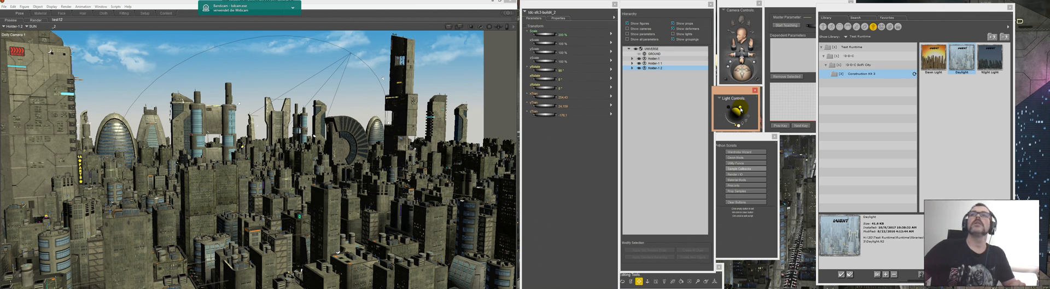
click(741, 109)
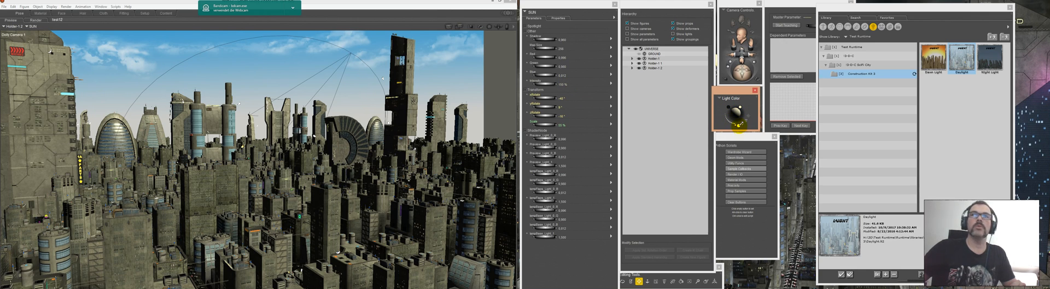
click(738, 126)
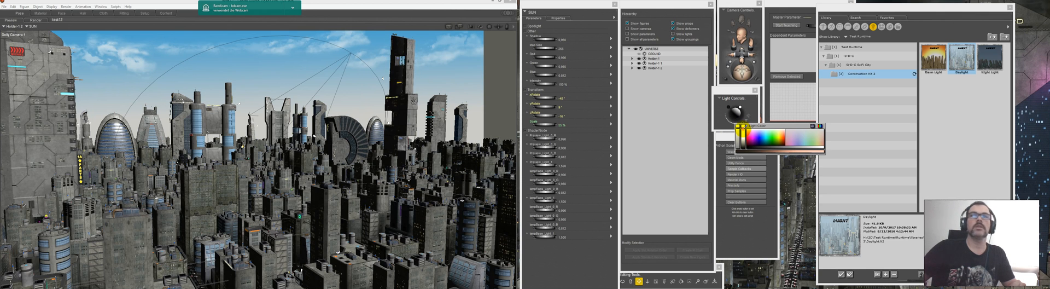
click(739, 128)
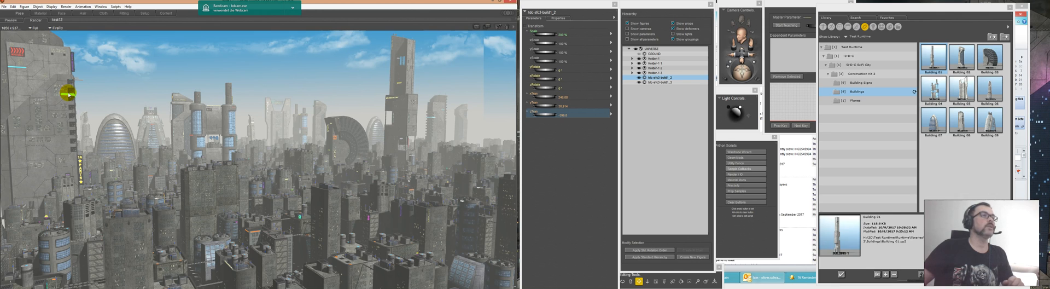
Step: Compare the city render with another one from the main render history and save the scene
click(5, 287)
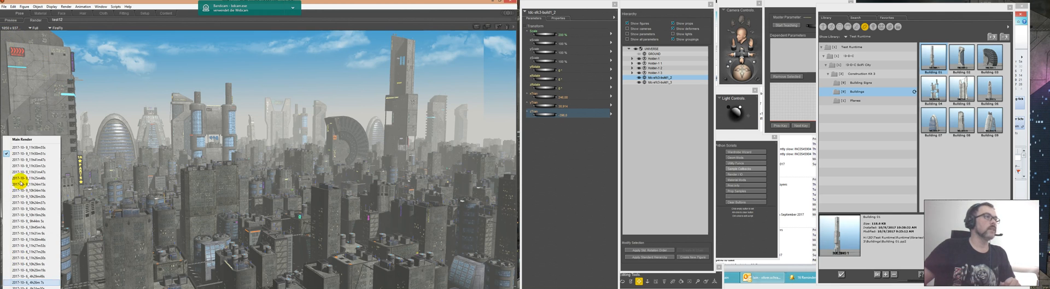
click(25, 148)
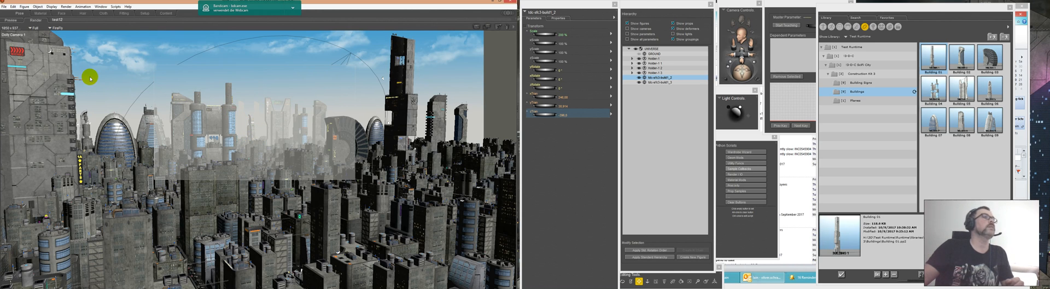
click(4, 7)
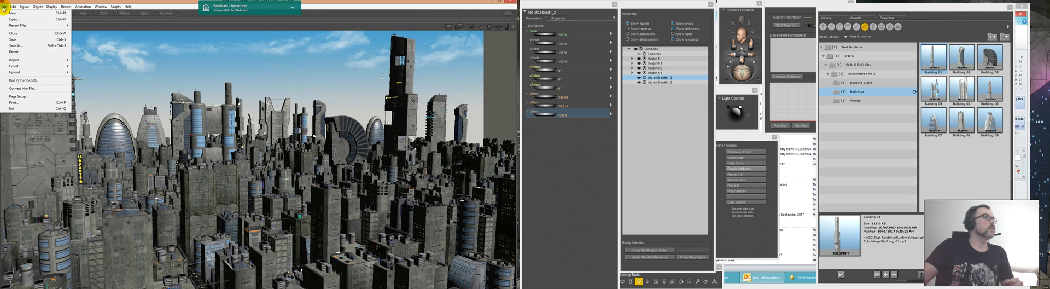
click(11, 41)
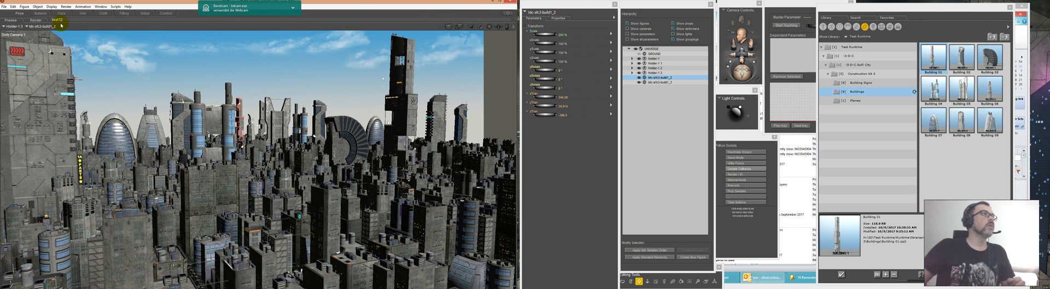
Step: Replace the image map of the Background material with the night haze picture from the backgrounds folder
click(41, 14)
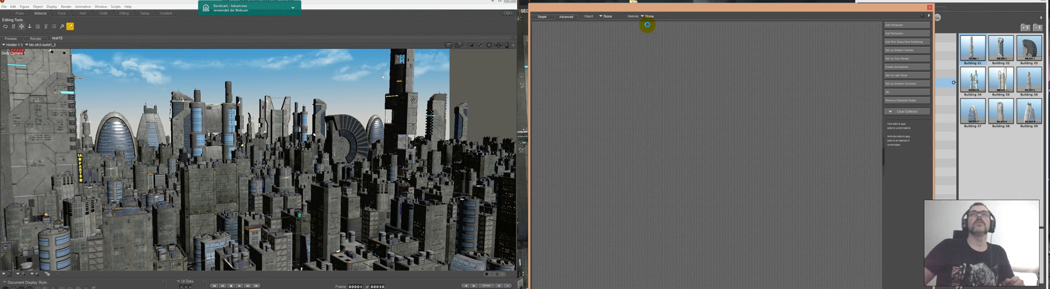
click(610, 16)
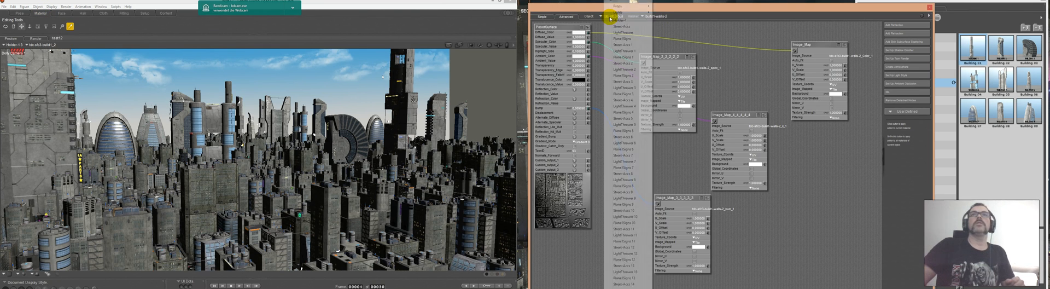
scroll(628, 145, down, 4)
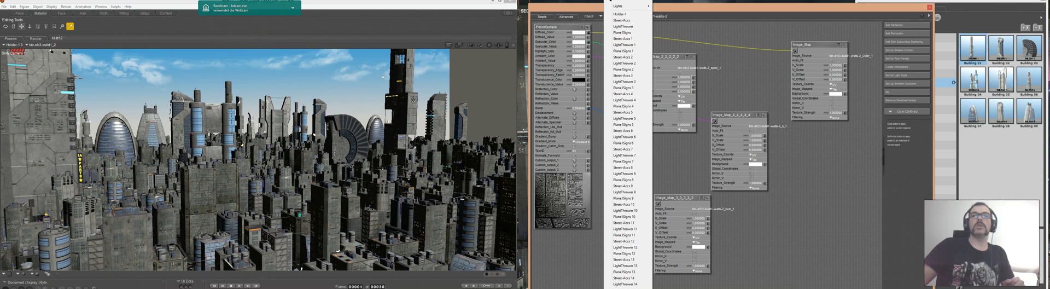
click(267, 83)
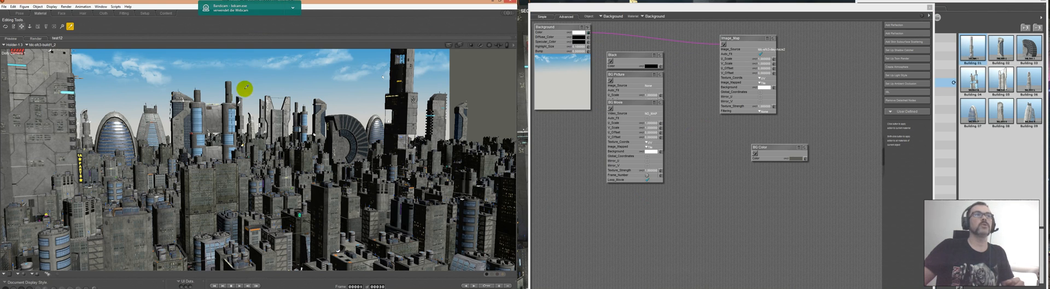
click(768, 51)
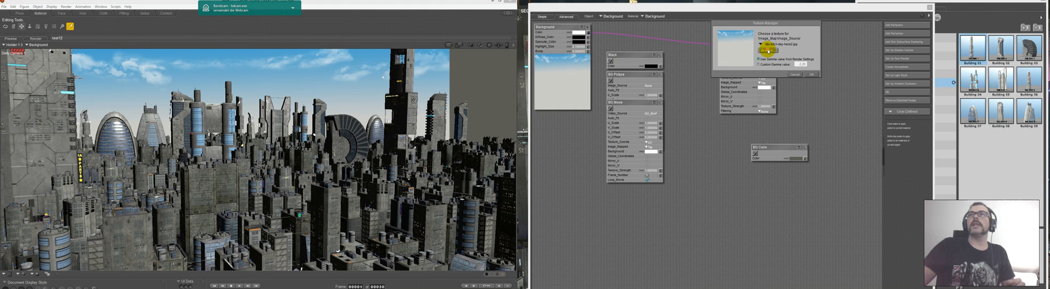
click(768, 50)
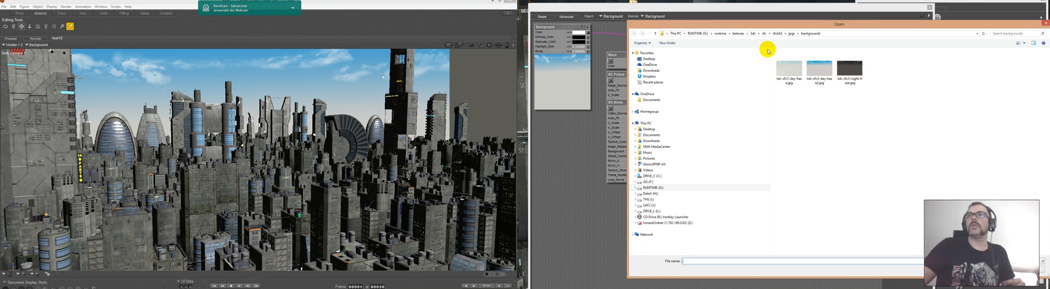
double_click(845, 69)
click(812, 73)
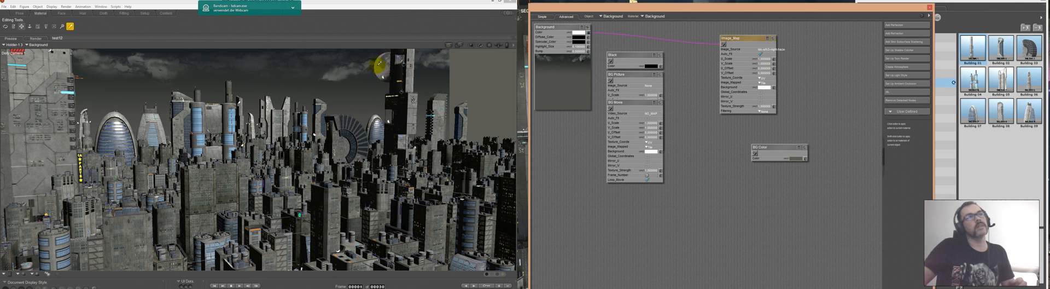
Step: Set the DepthCue_Color of the Atmosphere material to dark grey
click(617, 16)
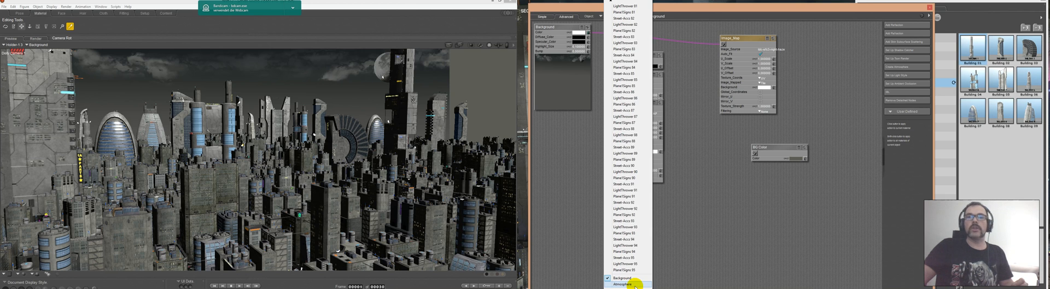
click(635, 284)
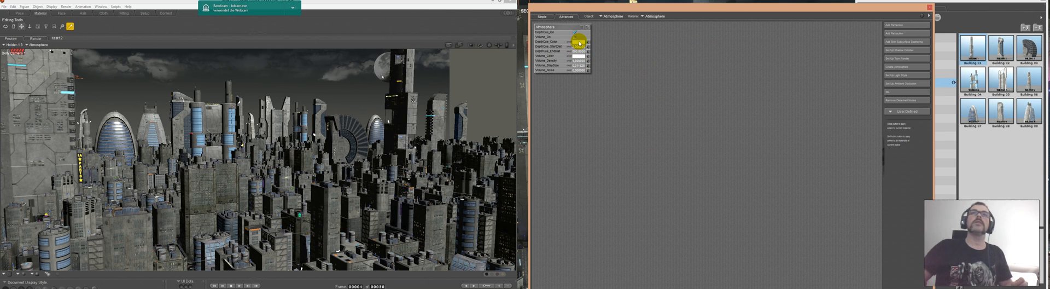
click(579, 44)
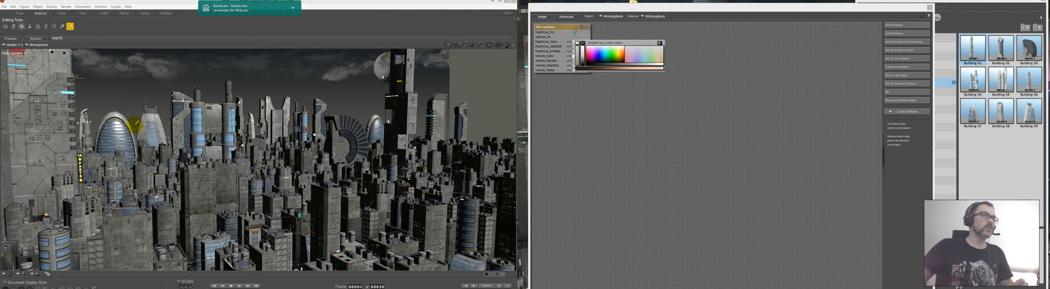
click(578, 42)
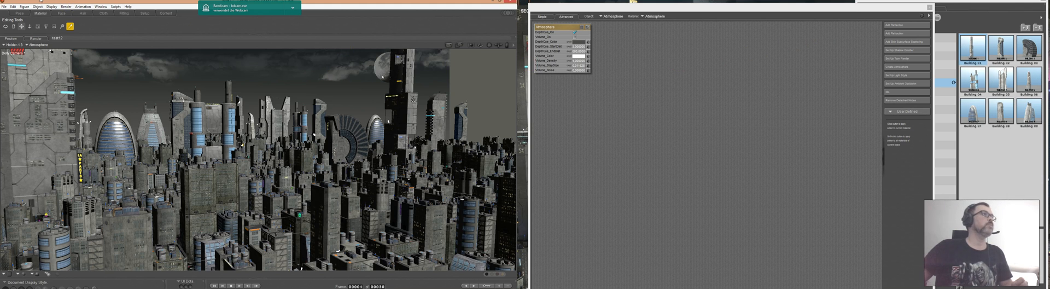
Step: Return to posing and apply the Night Light light set from the Construction Kit 3 folder
click(20, 13)
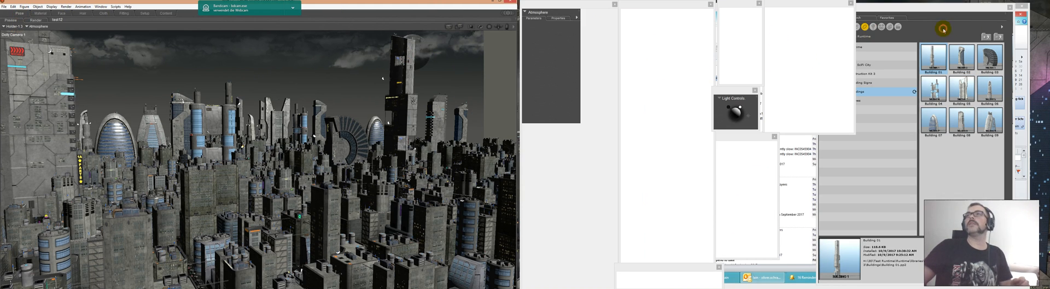
click(874, 27)
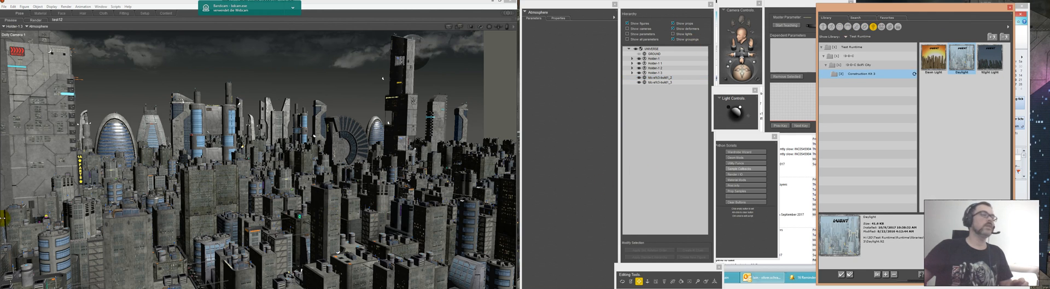
click(994, 58)
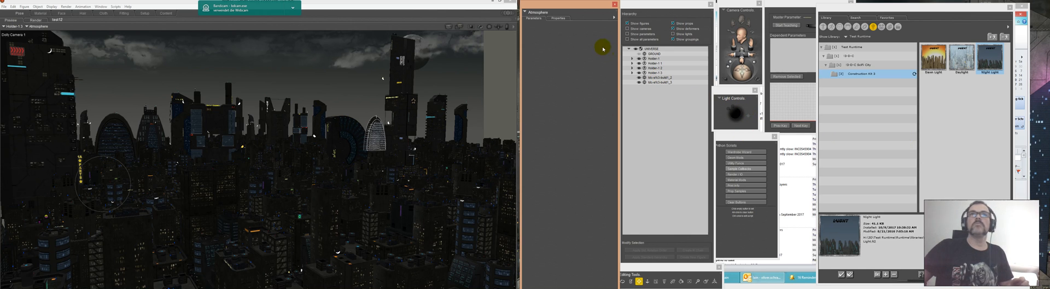
Step: Select the Light 1 spotlight of the night light set, check its properties and raise its intensity slightly
click(539, 14)
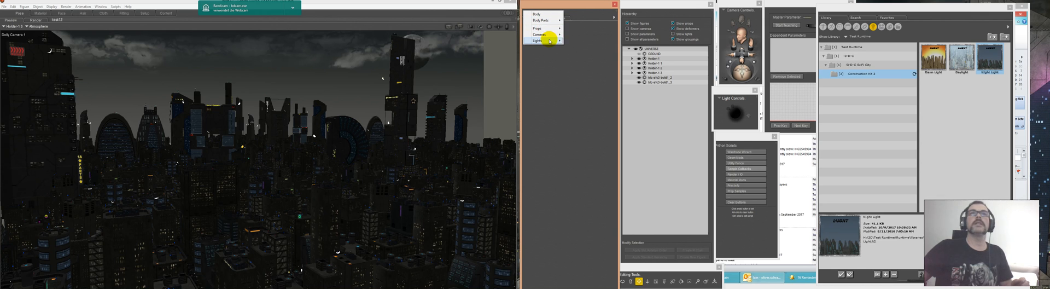
mouse_move(550, 41)
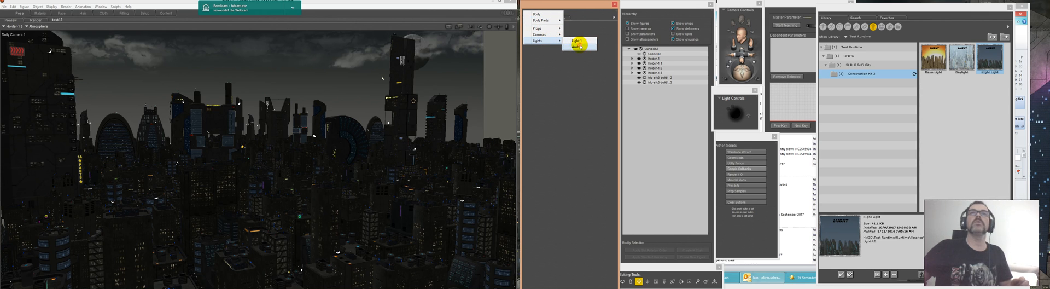
click(575, 47)
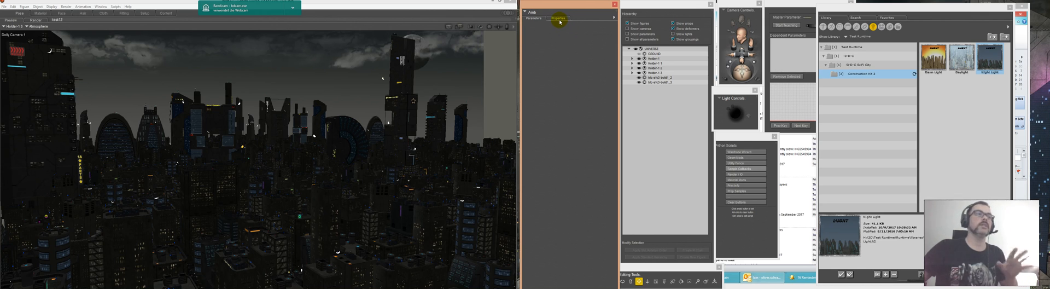
click(534, 13)
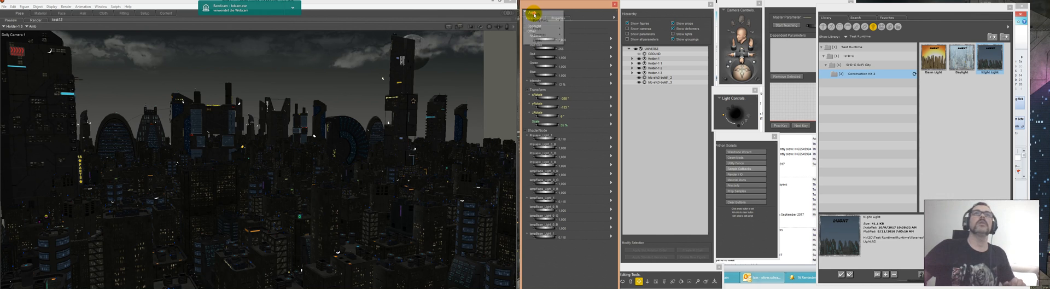
click(578, 41)
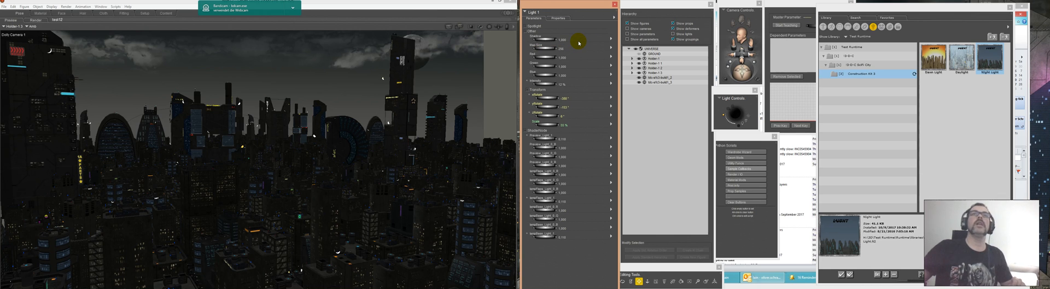
click(560, 20)
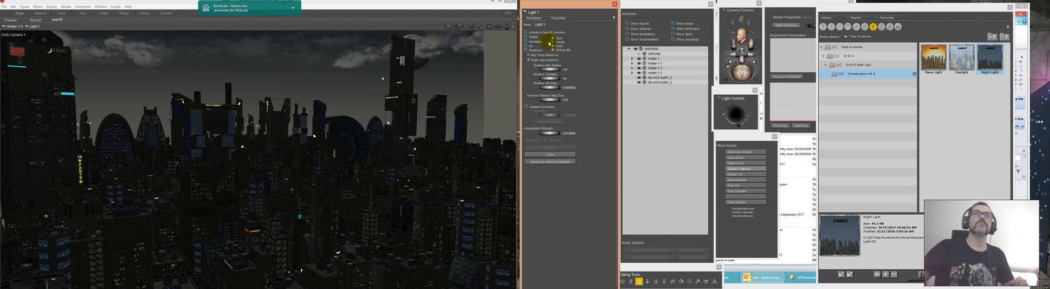
click(529, 19)
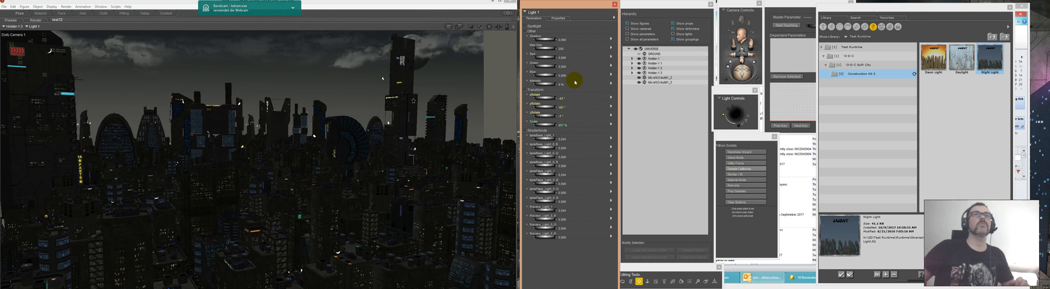
click(541, 84)
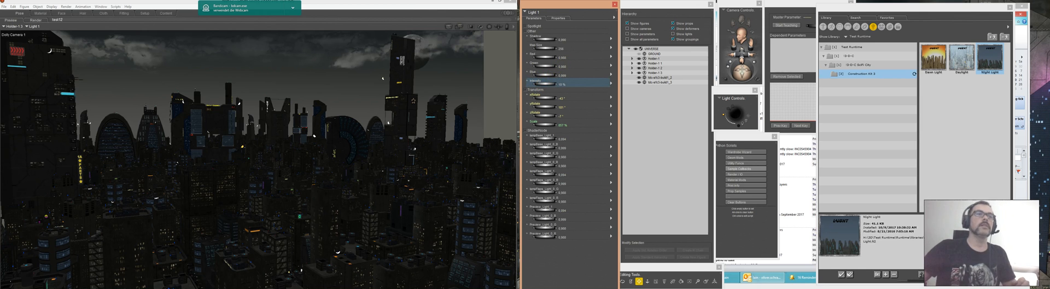
drag(542, 84, 544, 84)
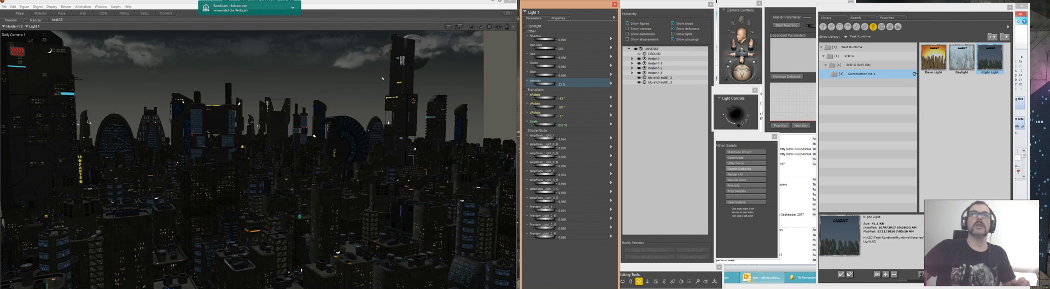
drag(544, 84, 546, 84)
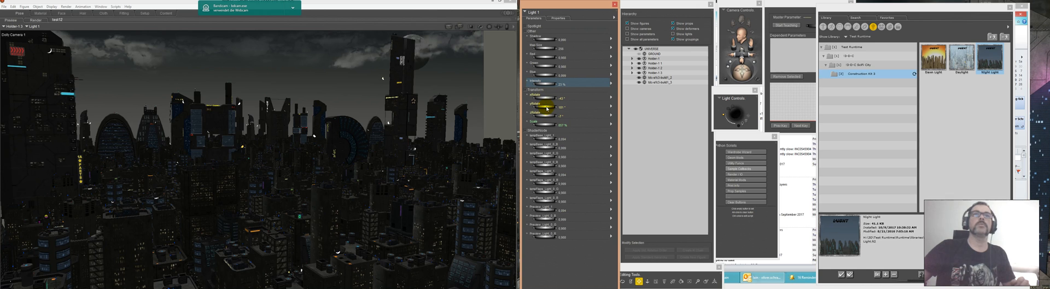
Step: Rotate Light 1 about one axis so that it lights the facades of the city buildings more strongly
click(548, 108)
drag(548, 108, 557, 108)
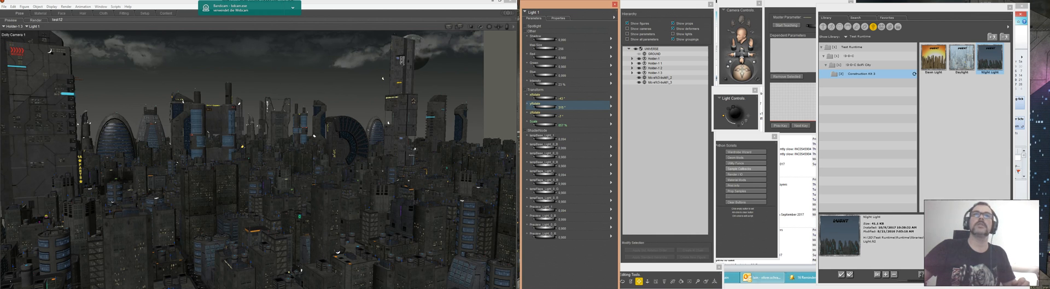
drag(547, 107, 535, 107)
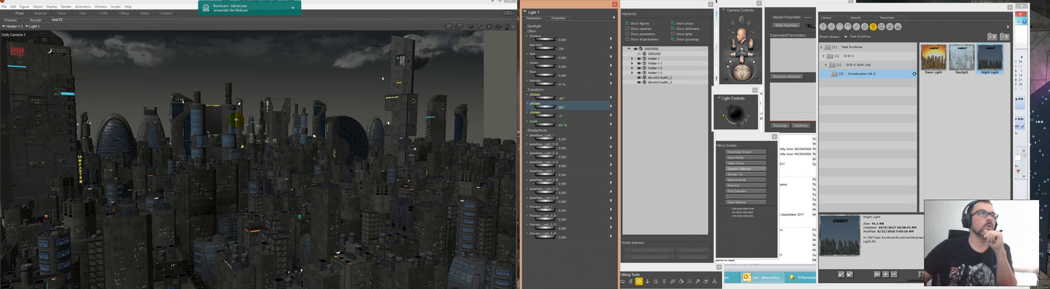
Step: Enable Indirect Light in the FireFly render settings, adjust its quality and save the settings
click(69, 6)
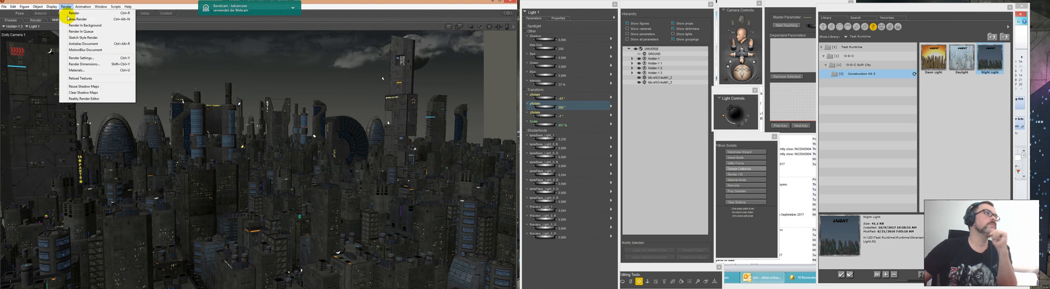
click(69, 59)
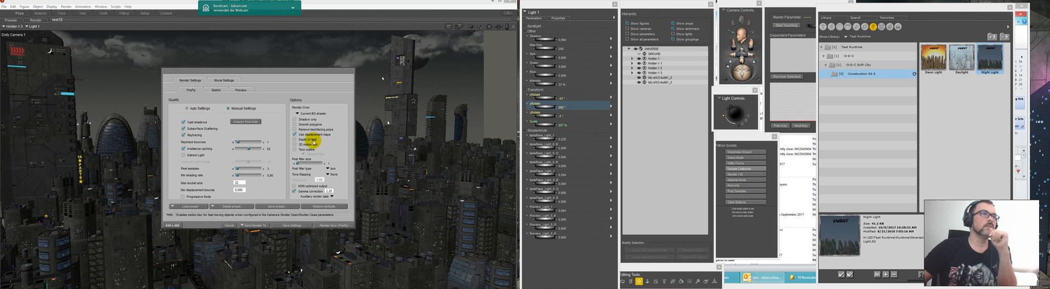
click(183, 154)
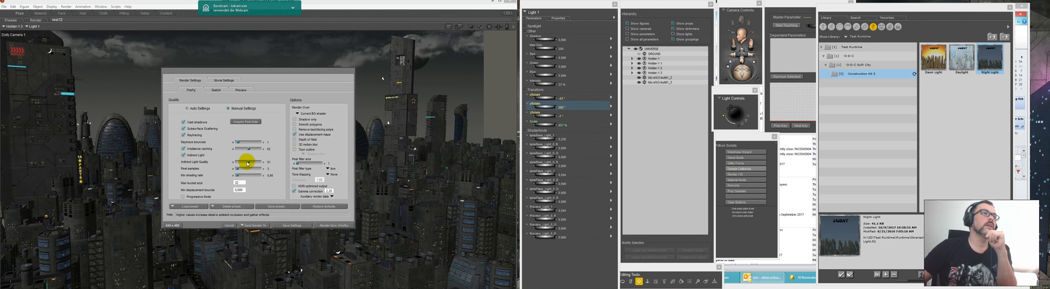
drag(251, 163, 250, 164)
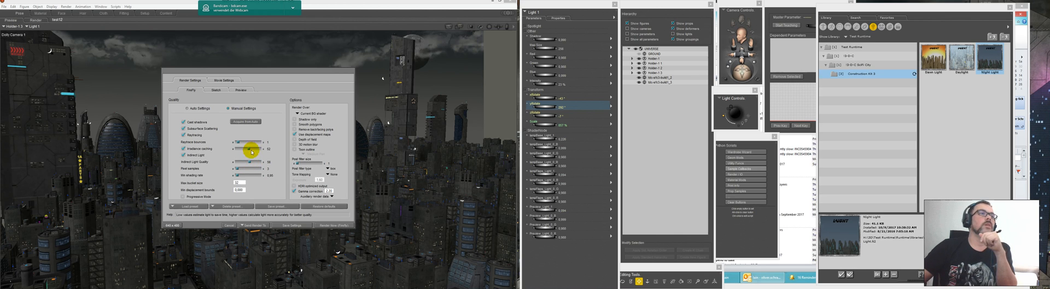
click(291, 224)
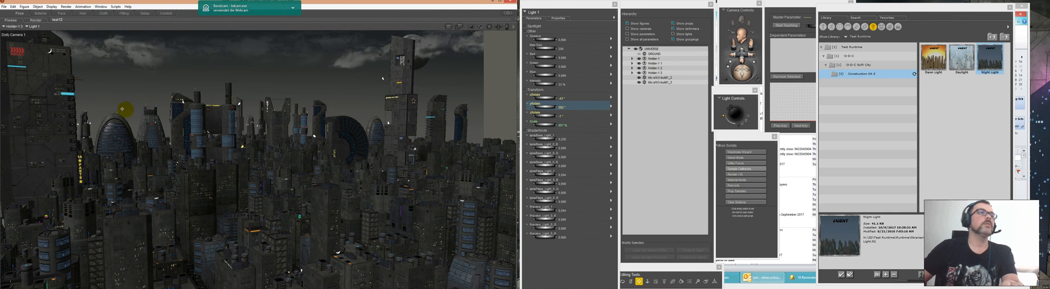
Step: Area-render a wide horizontal band across the skyline to test the night lighting
click(459, 27)
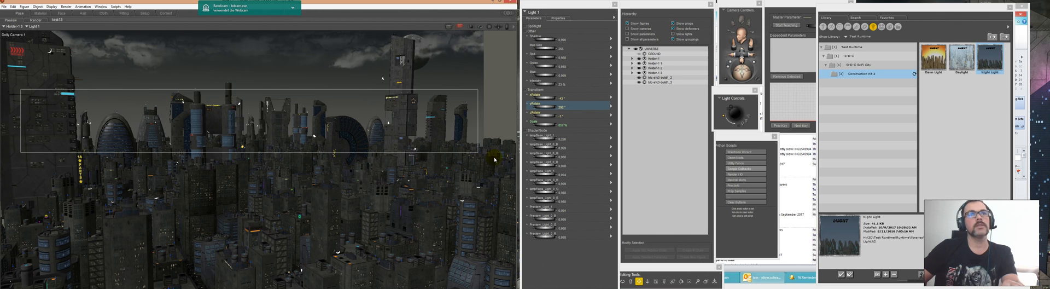
drag(495, 160, 495, 152)
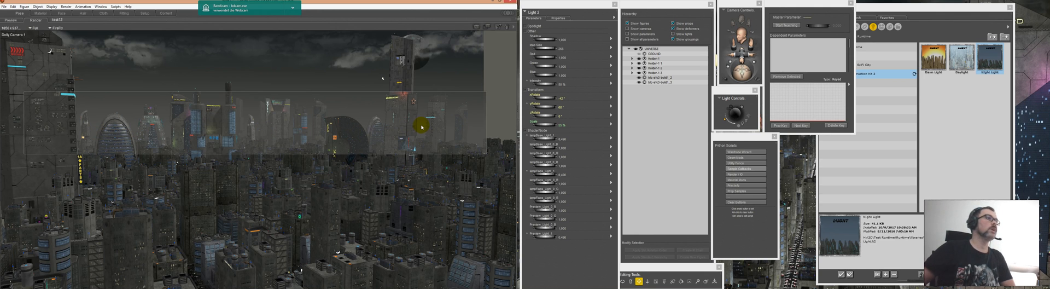
Step: Save the scene as Night Scene in the Full Scene Files folder of Construction Kit 3
click(3, 7)
click(20, 46)
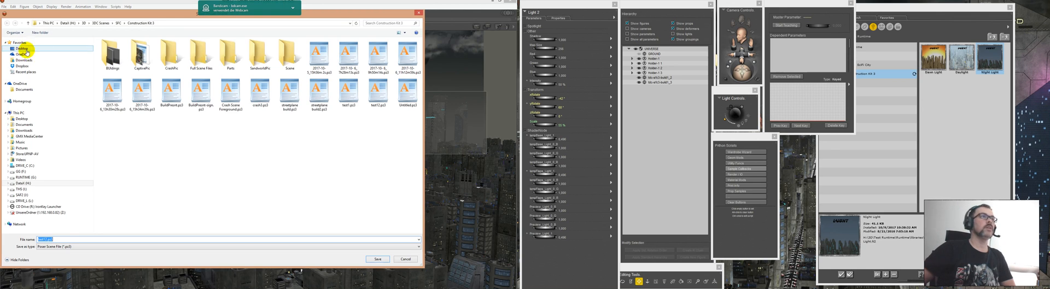
double_click(213, 59)
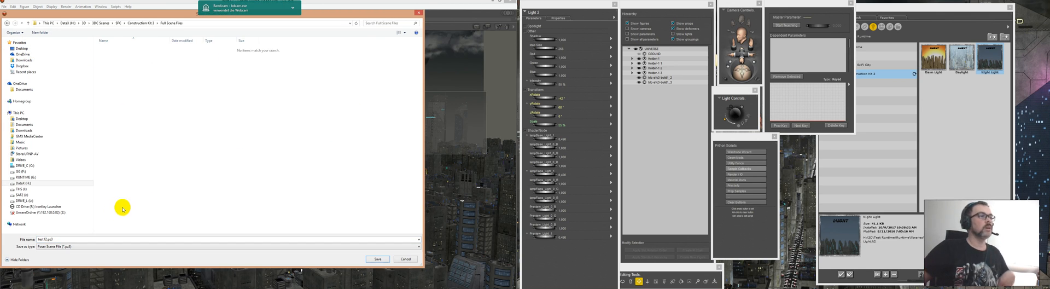
text(Night-Scene)
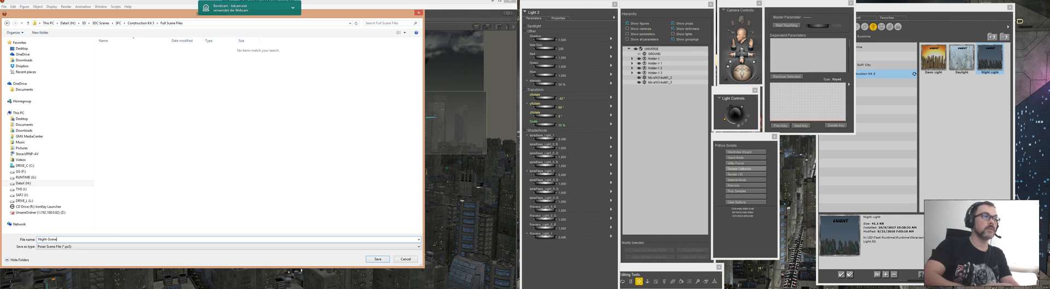
key(Return)
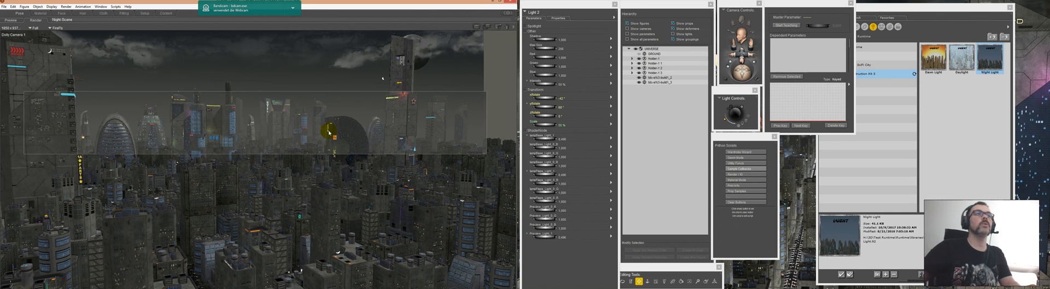
Step: Set the FireFly min shading rate to 0.01, raise the indirect light quality and irradiance caching, and save the settings
click(65, 6)
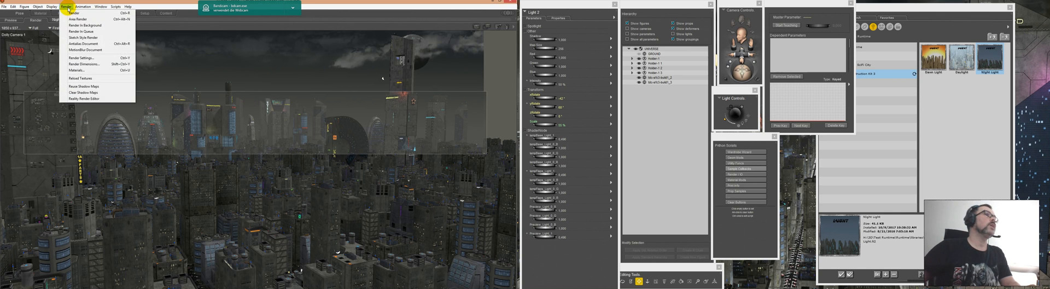
click(82, 58)
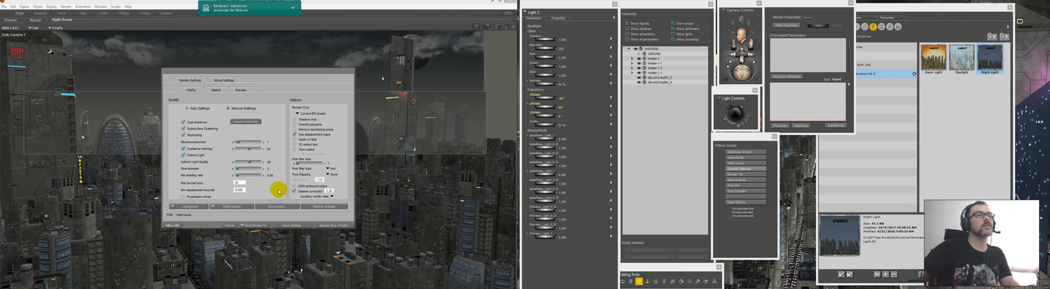
click(270, 175)
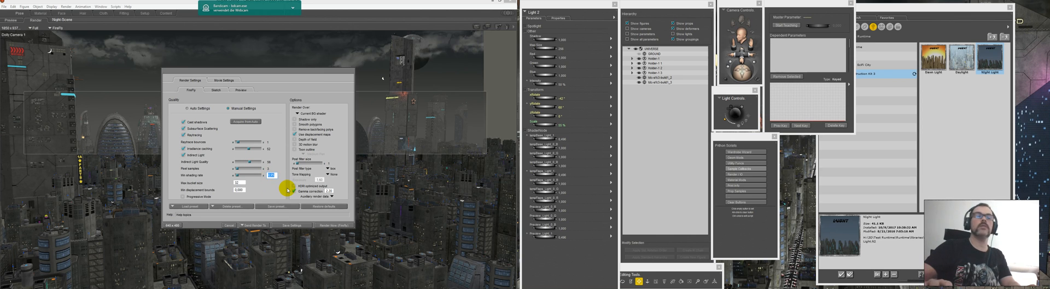
text(,0)
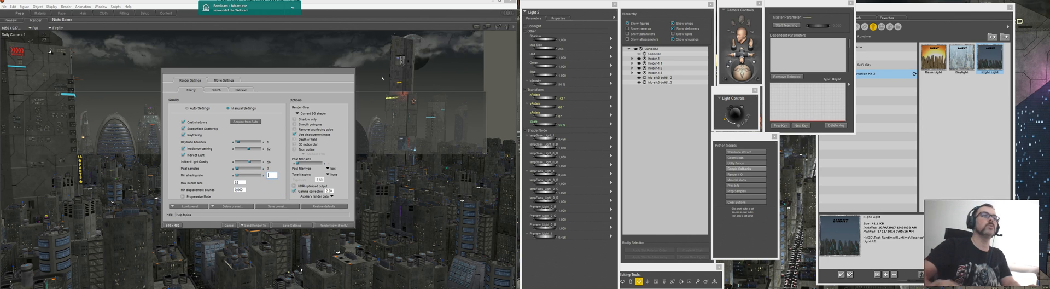
click(286, 189)
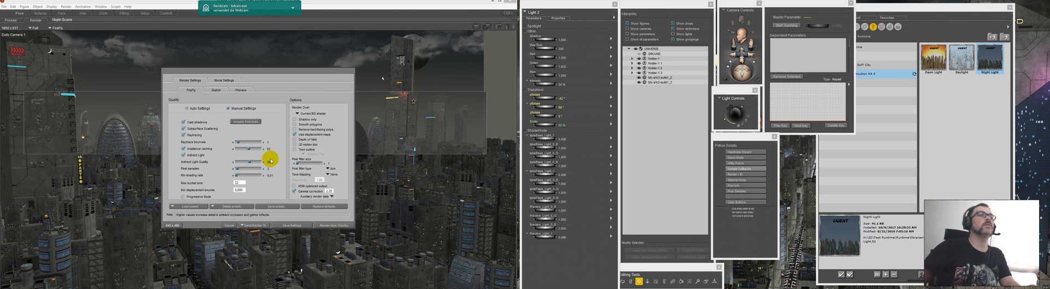
drag(255, 164, 255, 162)
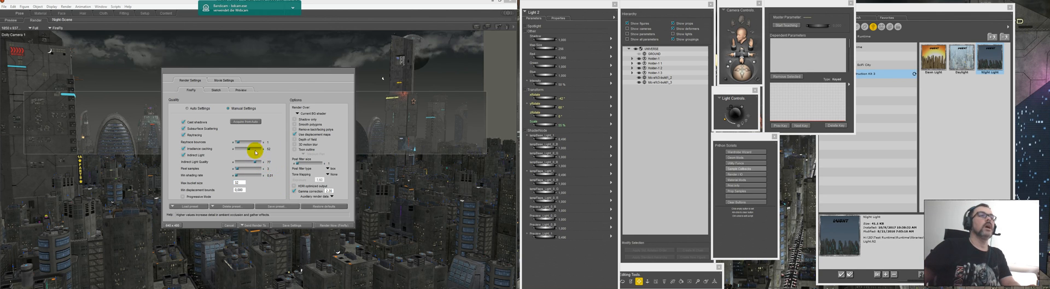
click(256, 149)
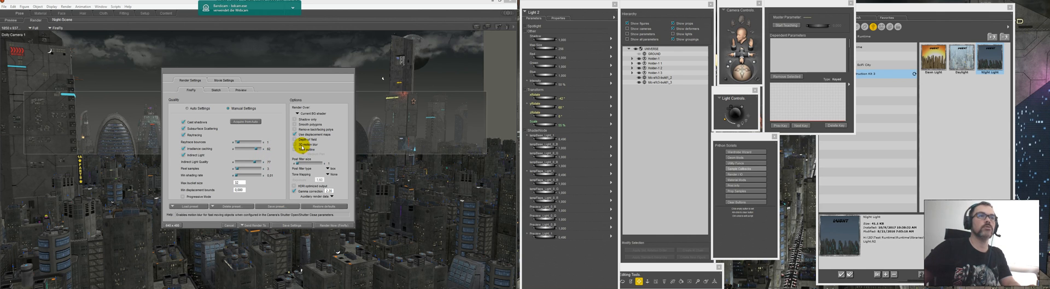
click(294, 225)
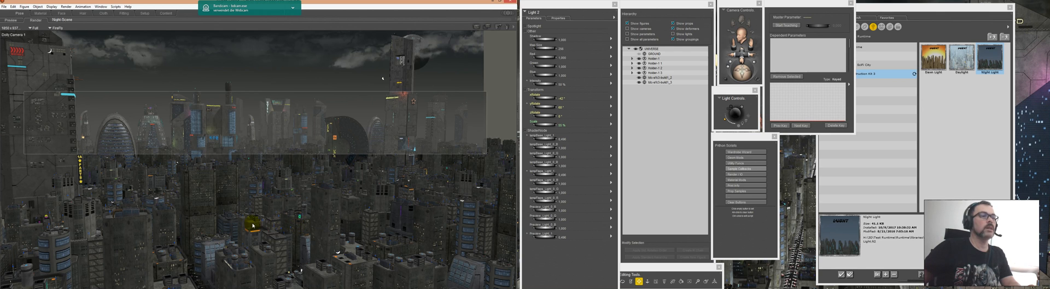